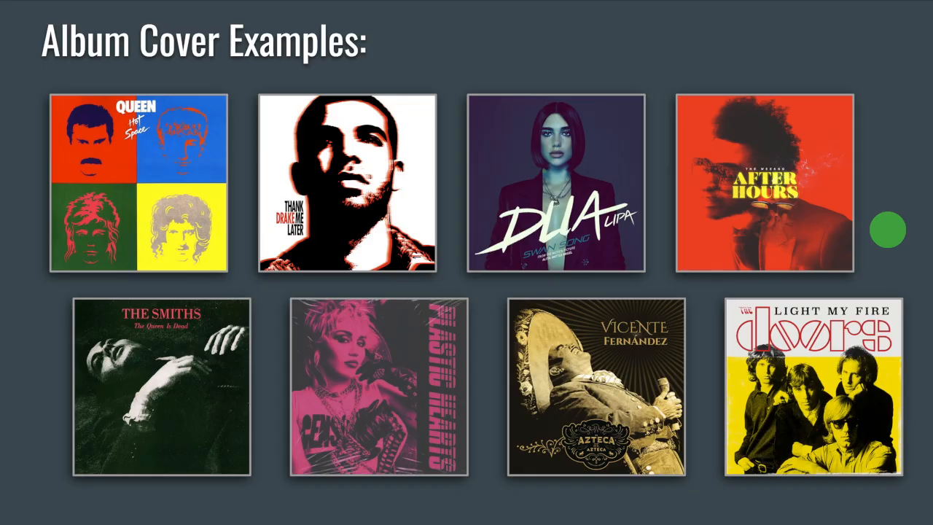
Step: Leave the slideshow and review the U523: Album Art Effects assignment instructions and attachments in Google Classroom
key(Escape)
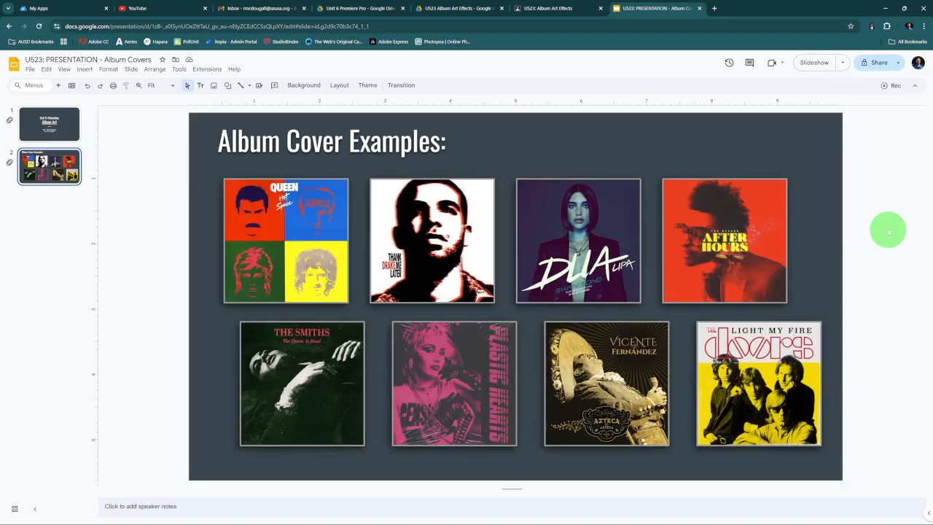
click(563, 9)
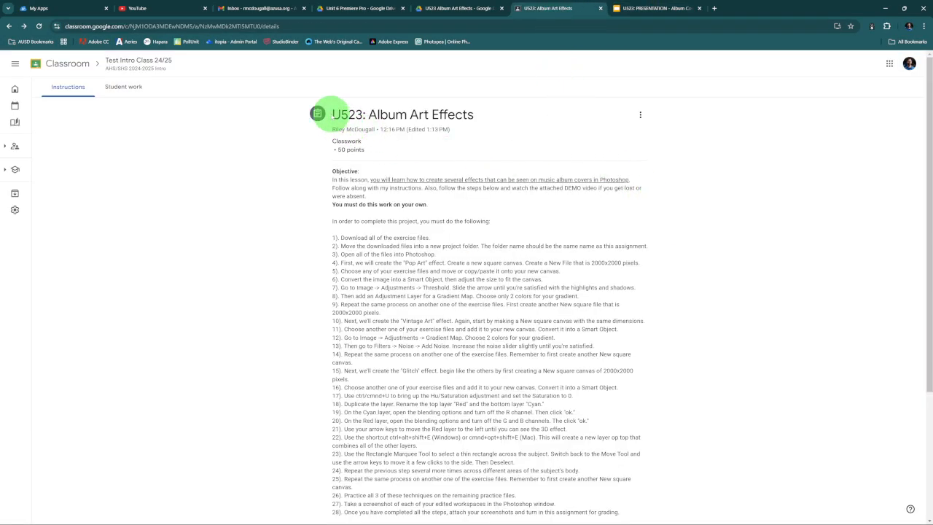
drag(331, 114, 476, 114)
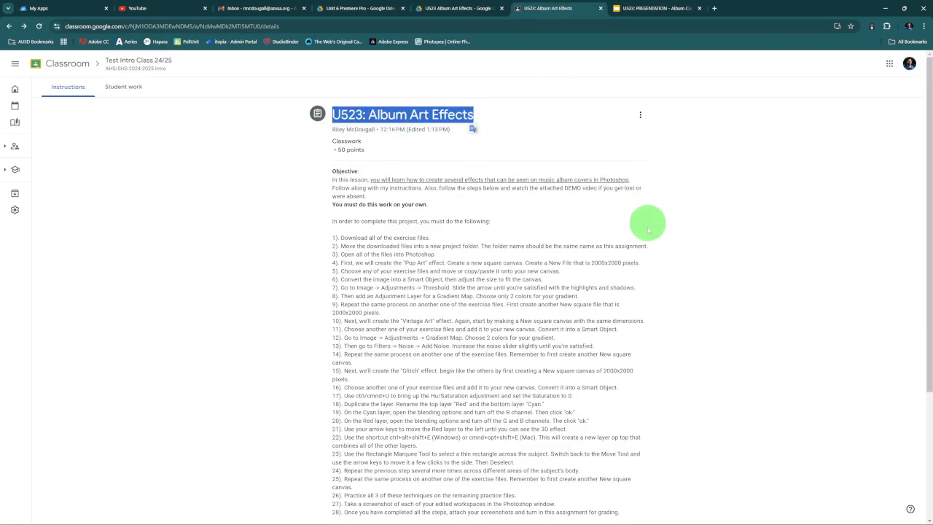
click(718, 274)
scroll(718, 274, down, 3)
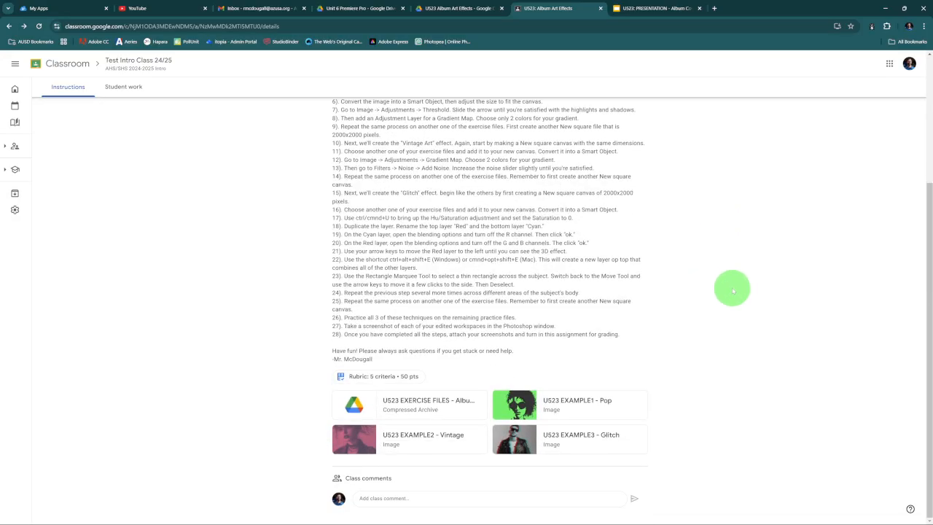
Step: View the attached Pop, Vintage and Glitch example images one after another and close the preview
click(595, 401)
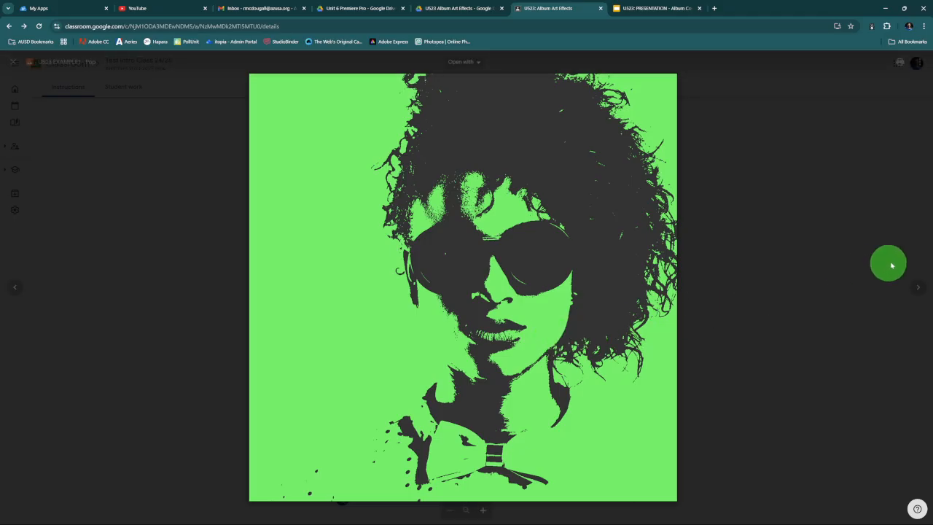
click(918, 287)
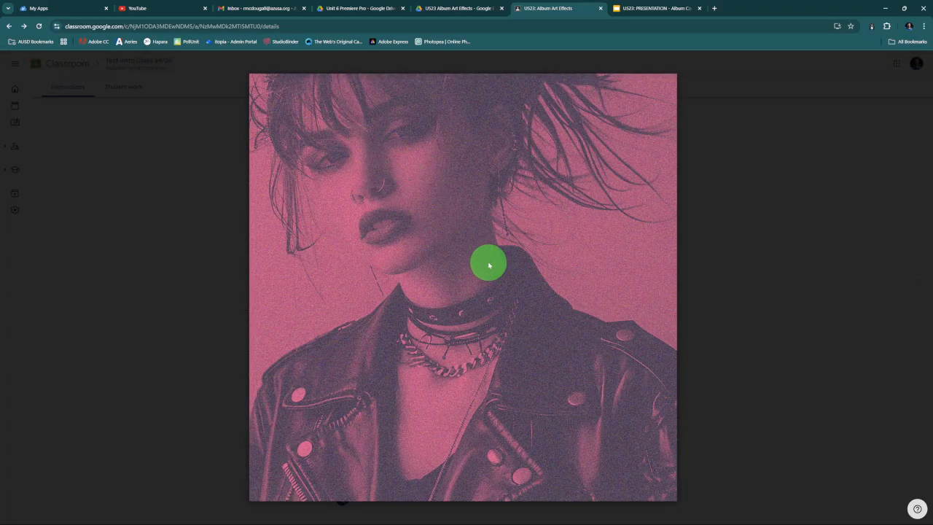
click(919, 287)
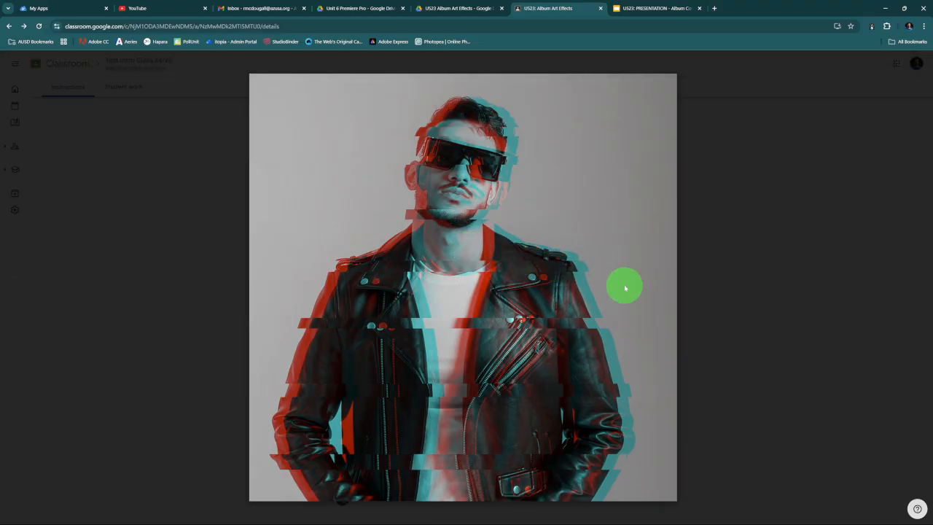
click(738, 309)
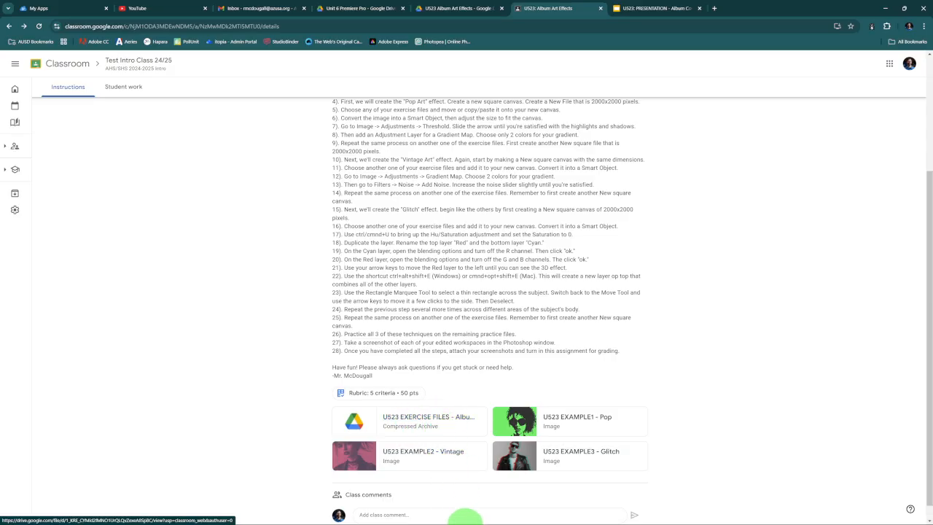
Step: Switch to Photoshop to look through the open album photos, and revisit the album cover examples in the presentation
mouse_move(476, 518)
click(515, 516)
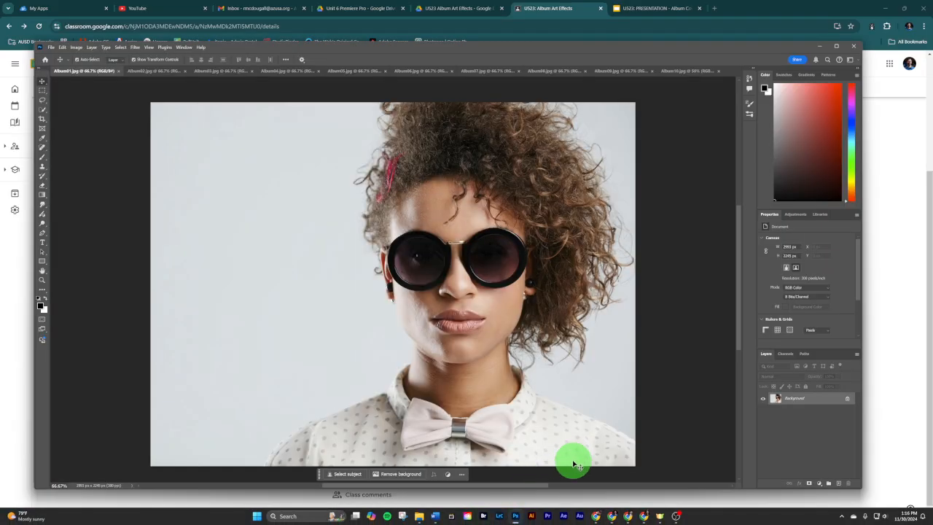
click(155, 71)
click(203, 73)
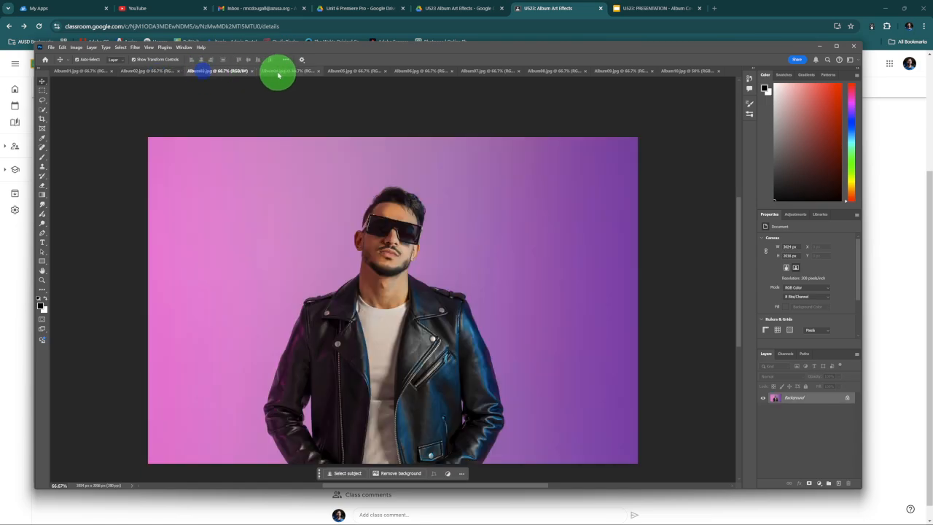
click(277, 72)
click(352, 71)
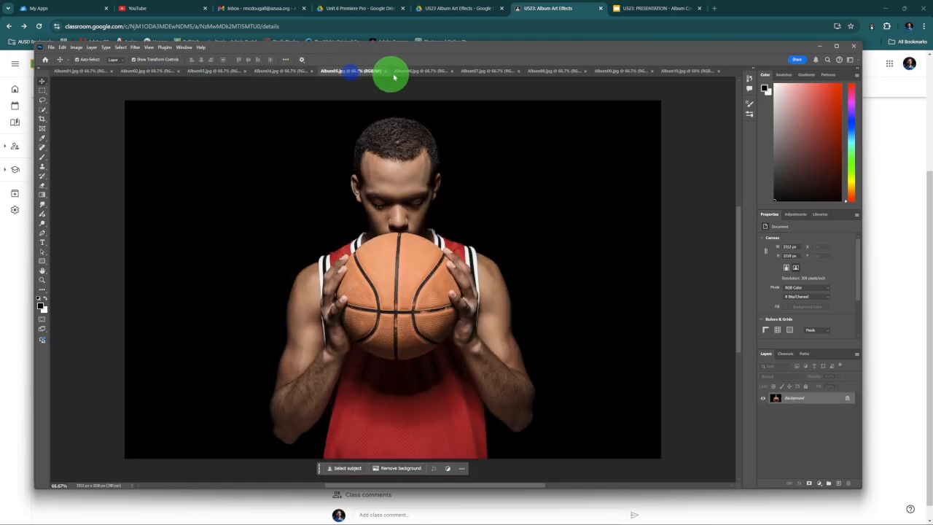
click(419, 73)
click(475, 73)
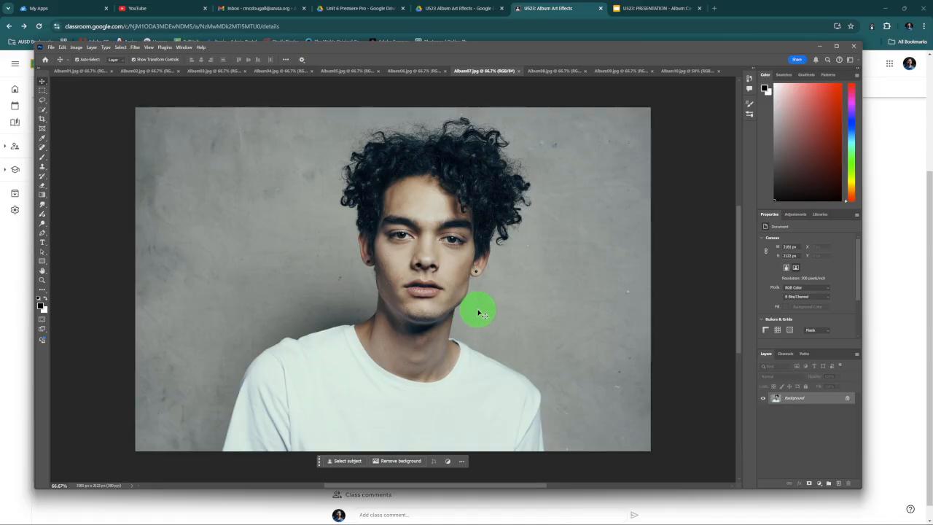
click(73, 72)
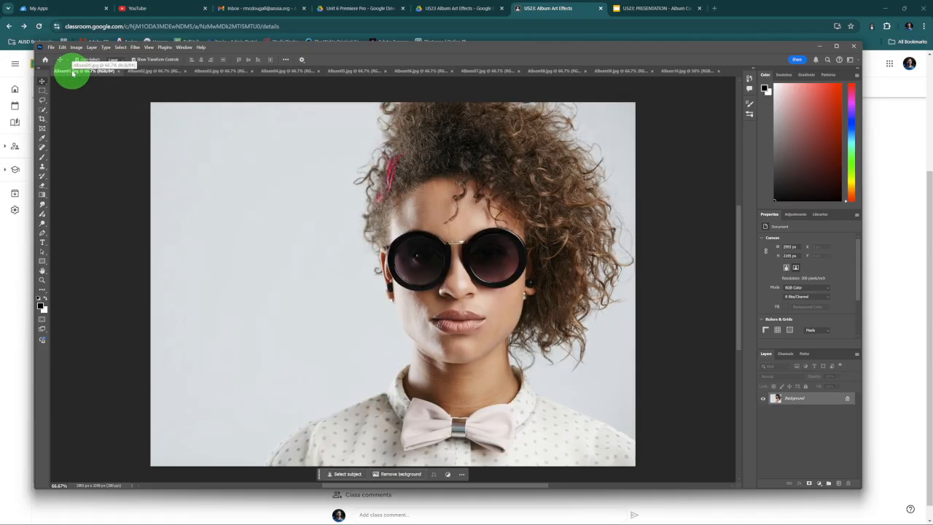
click(652, 8)
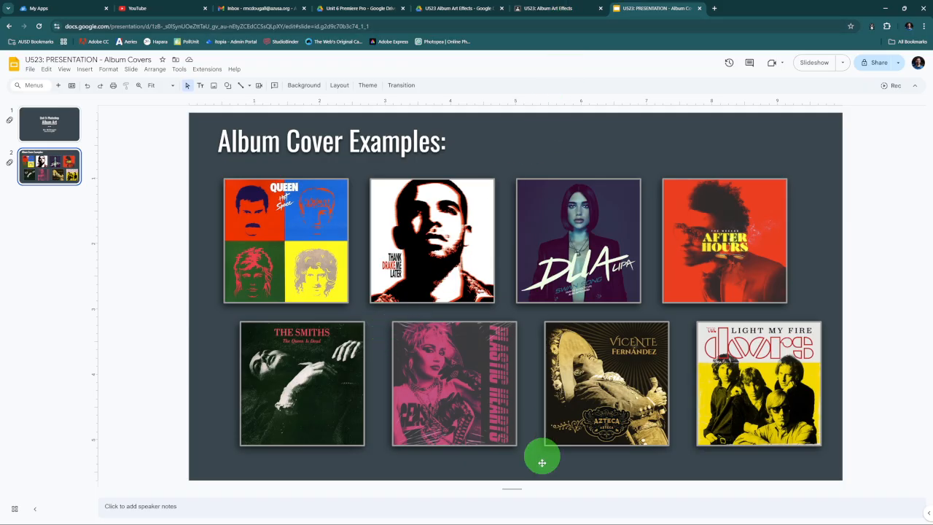
click(515, 516)
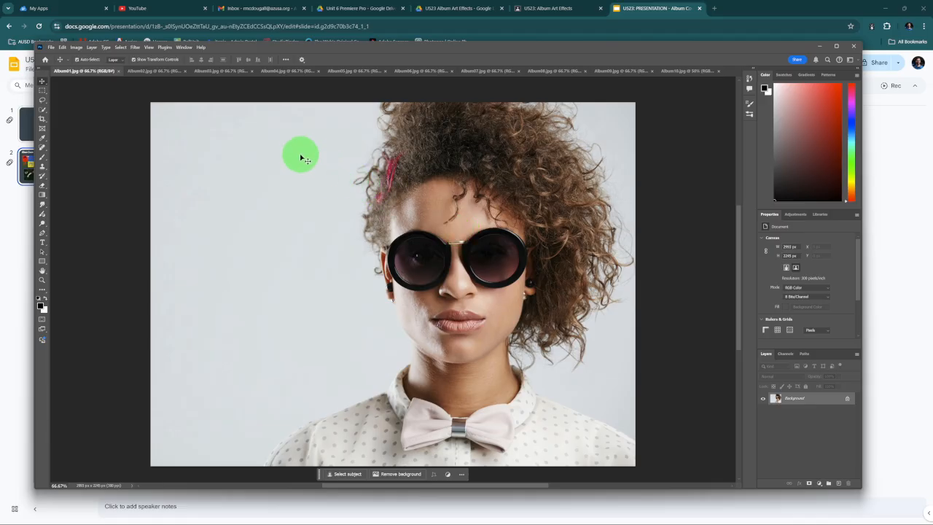
Step: Create a new 2000 x 2000 pixel document with a white background, named Pop1
click(52, 48)
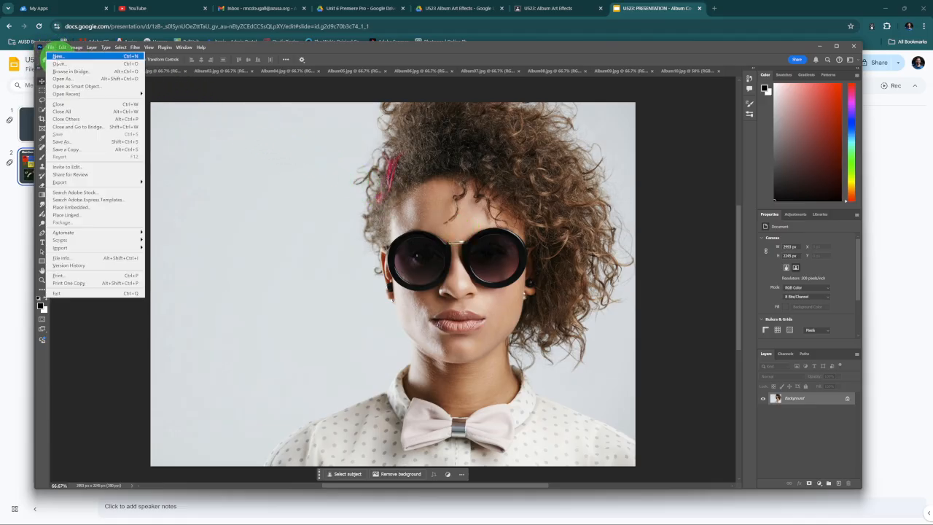
click(59, 60)
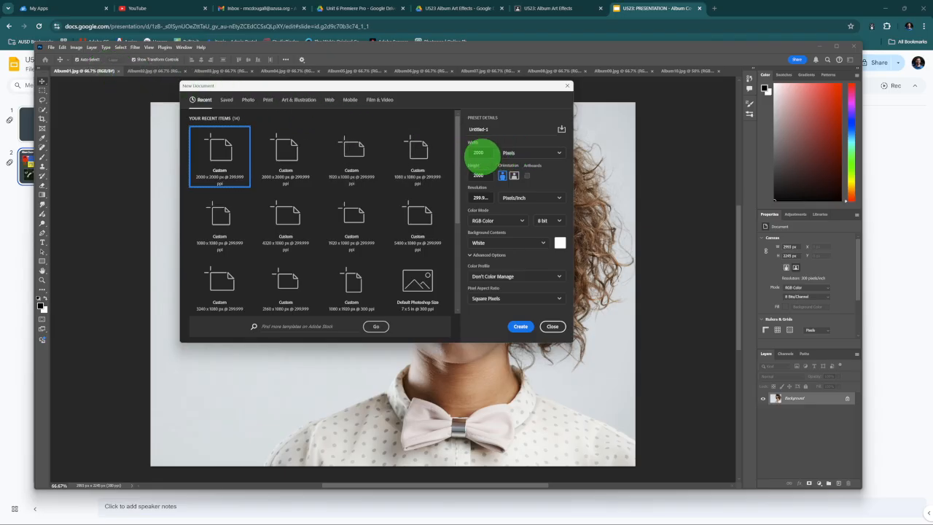
click(547, 152)
click(541, 167)
drag(494, 129, 470, 130)
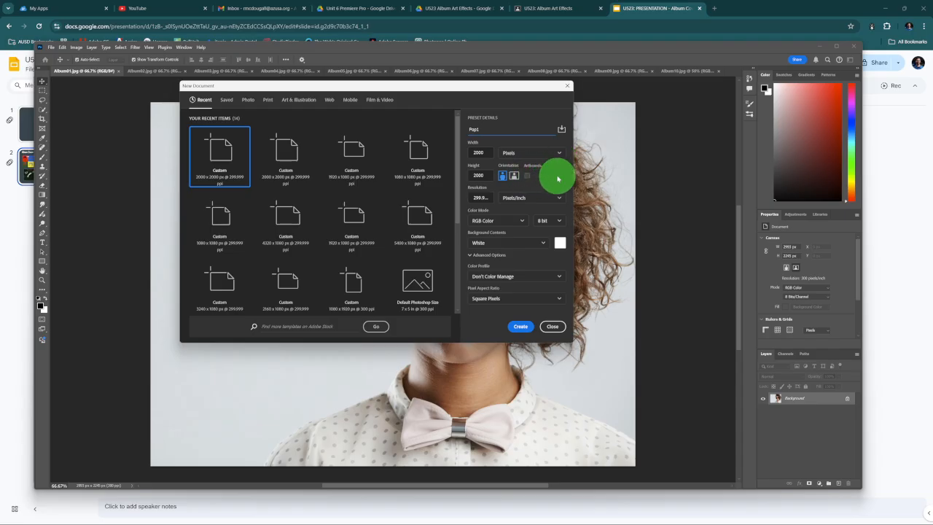
click(521, 326)
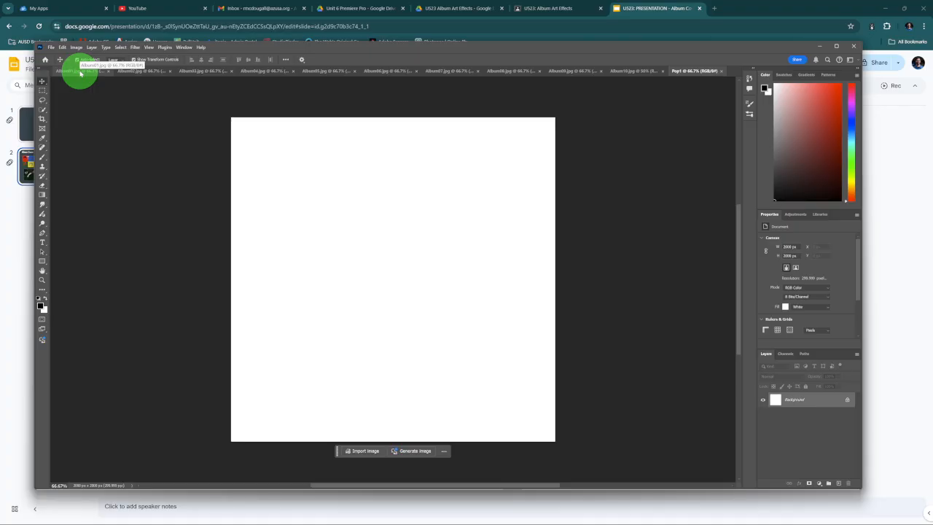
Step: Copy the Album01.jpg photo of the person in round sunglasses onto the Pop1 canvas
click(80, 70)
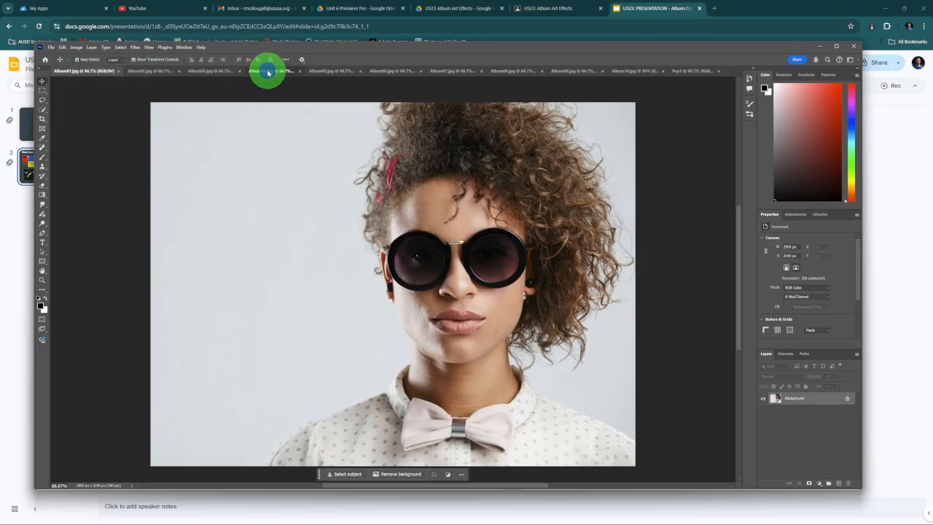
click(268, 72)
click(334, 72)
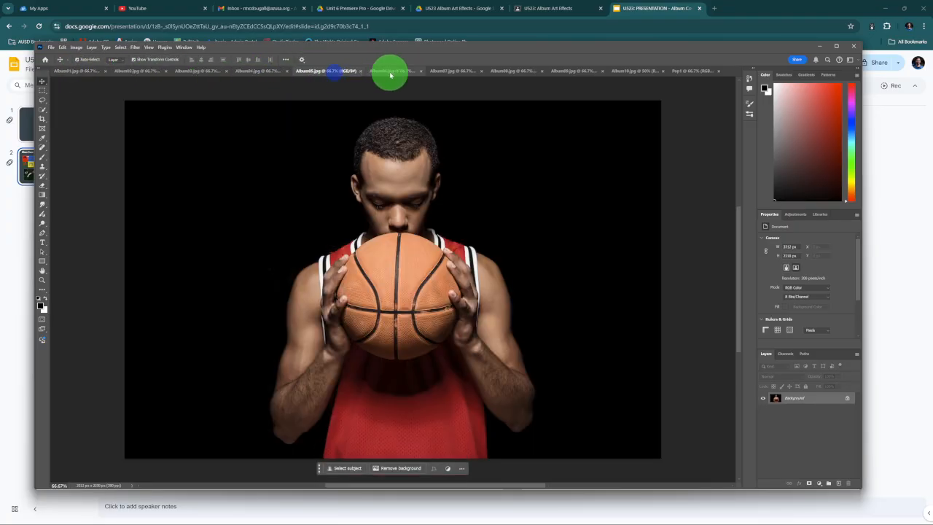
click(387, 73)
click(456, 73)
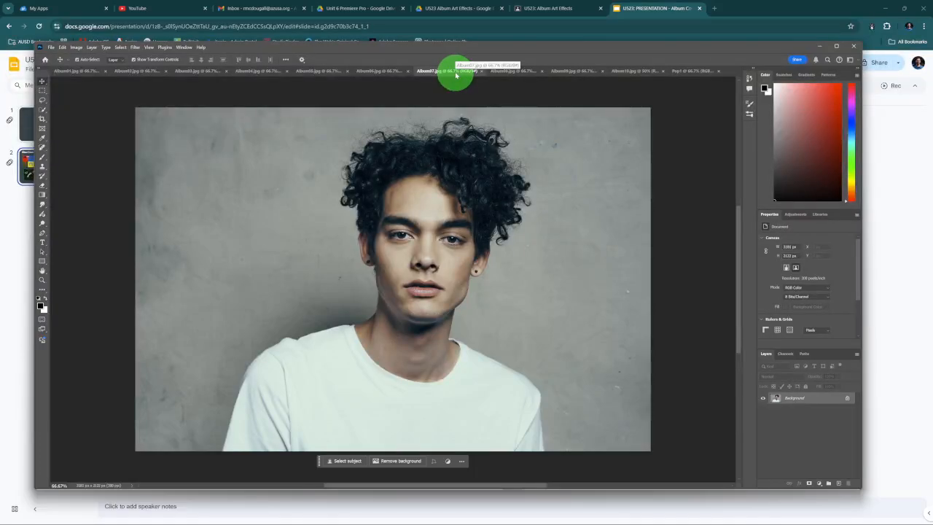
click(77, 71)
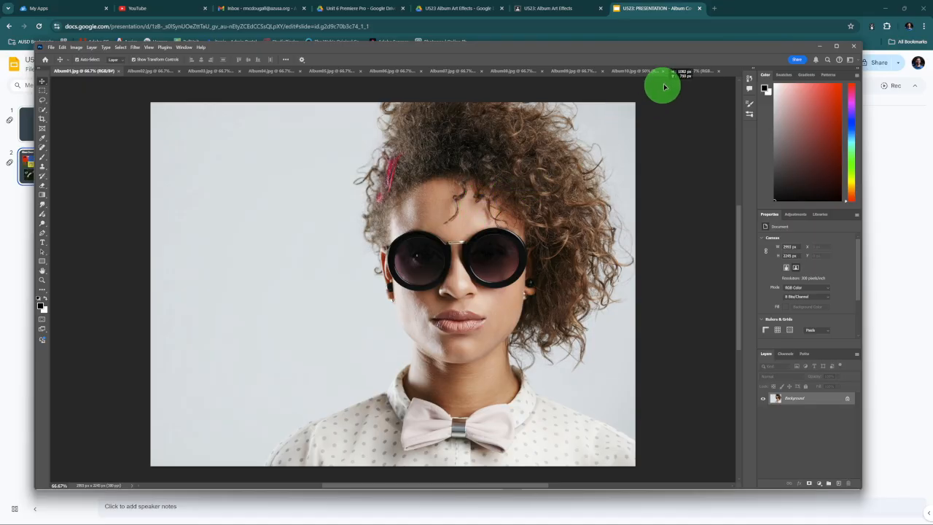
click(684, 72)
drag(684, 73, 376, 260)
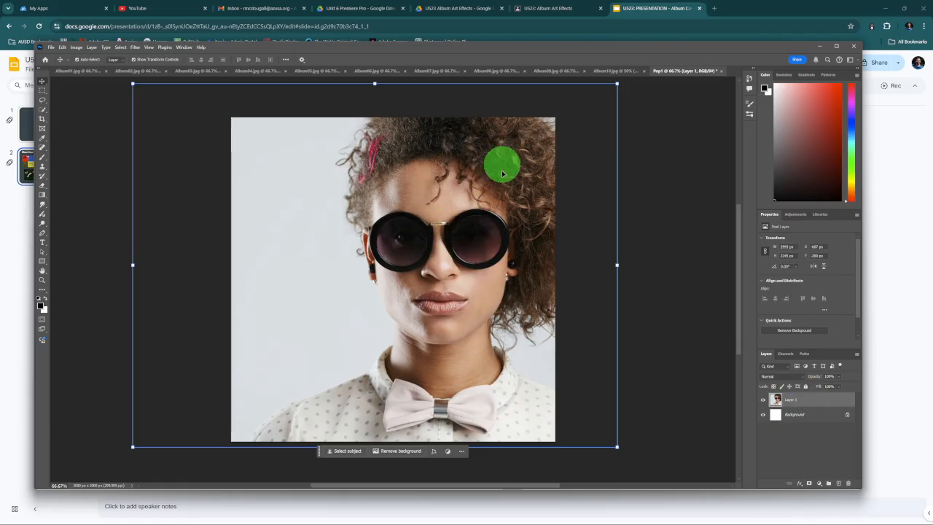
Step: Convert the photo layer to a Smart Object, and scale it to about 91% and reposition it to fit the canvas
right_click(818, 400)
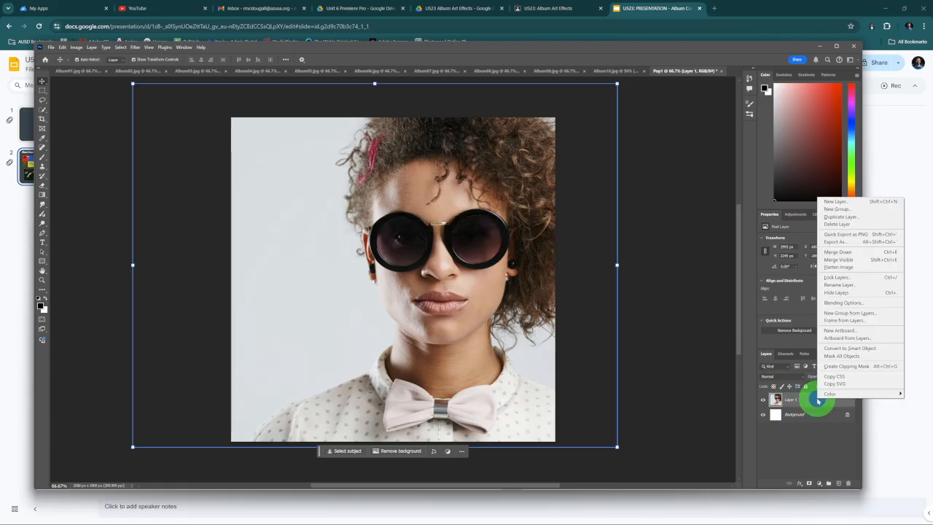
click(845, 348)
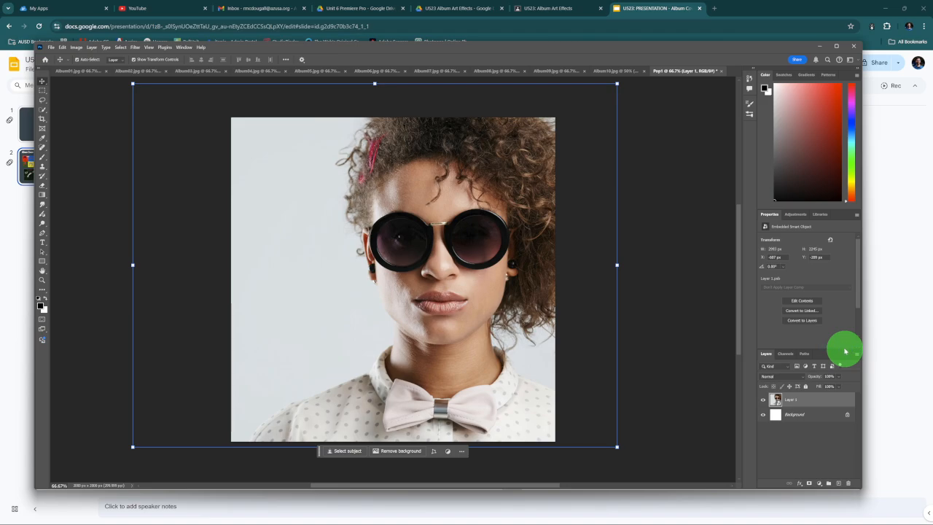
drag(616, 83, 575, 115)
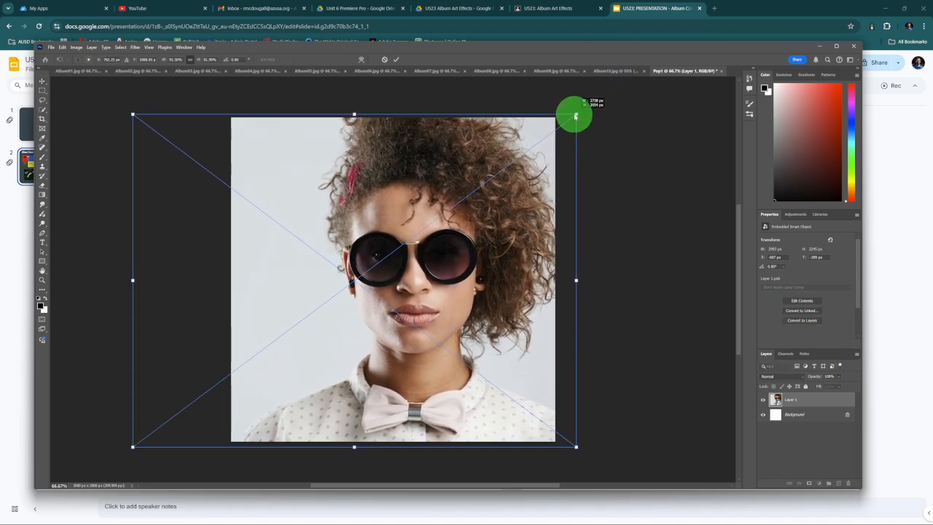
drag(508, 175, 533, 177)
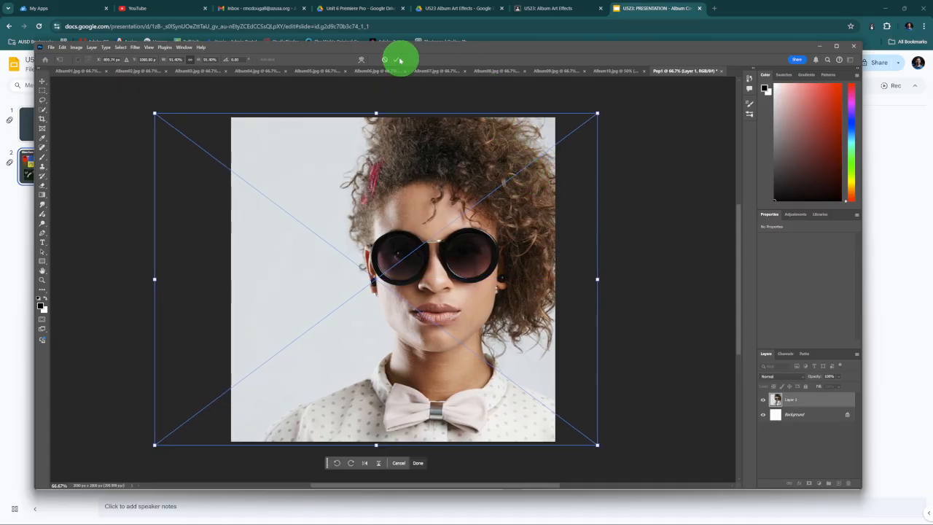
click(396, 59)
click(801, 444)
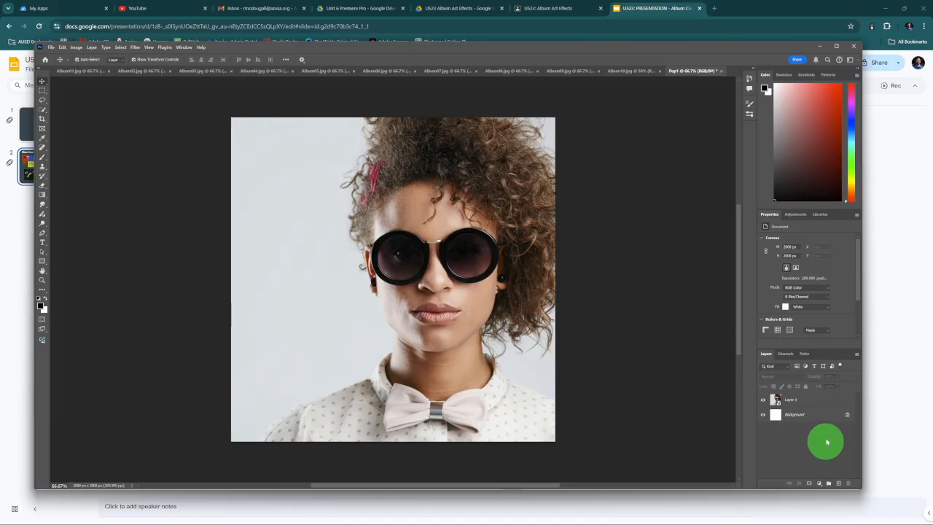
click(825, 403)
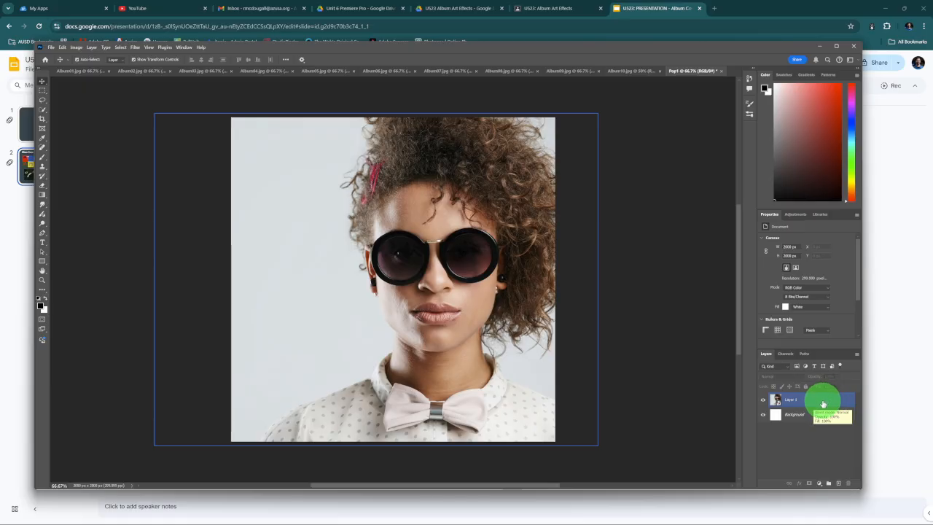
click(797, 216)
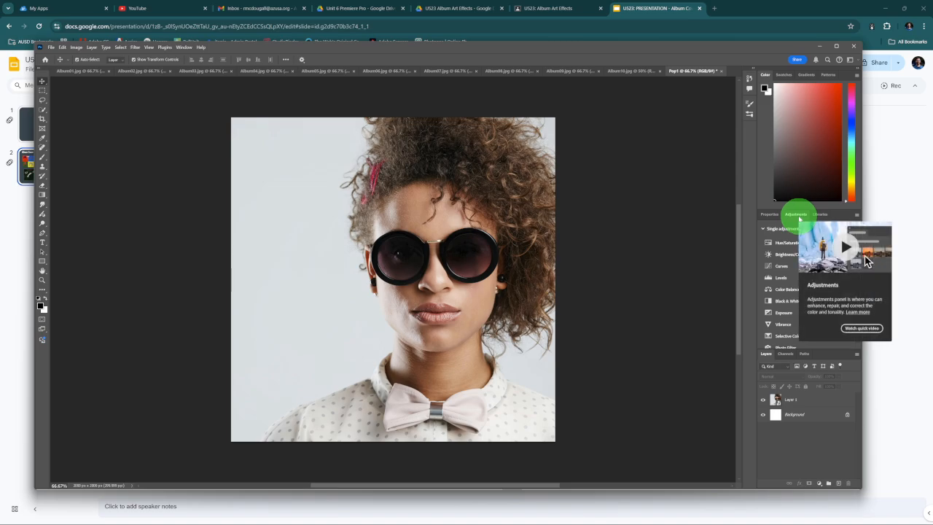
click(818, 483)
click(793, 460)
click(791, 397)
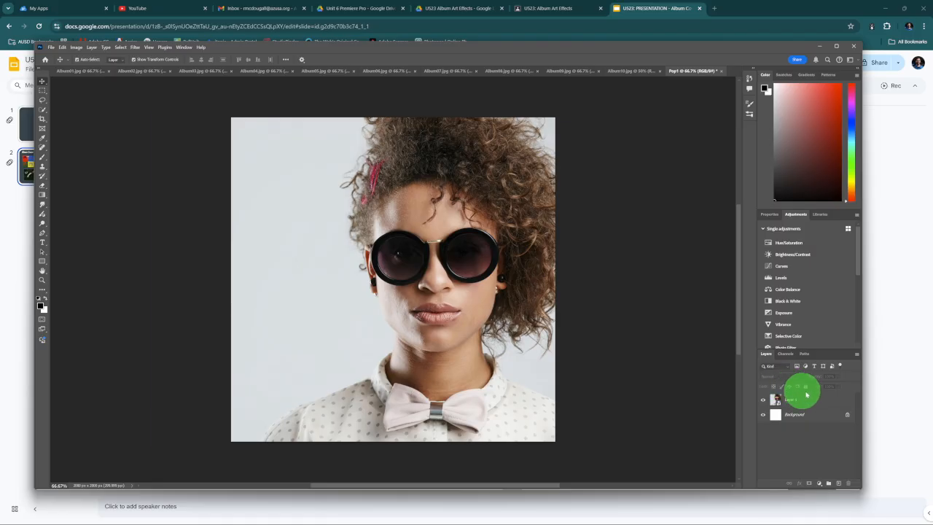
Step: Apply a Threshold adjustment at level 130 to the photo layer, and toggle the filter off and on to compare it with the original
click(815, 402)
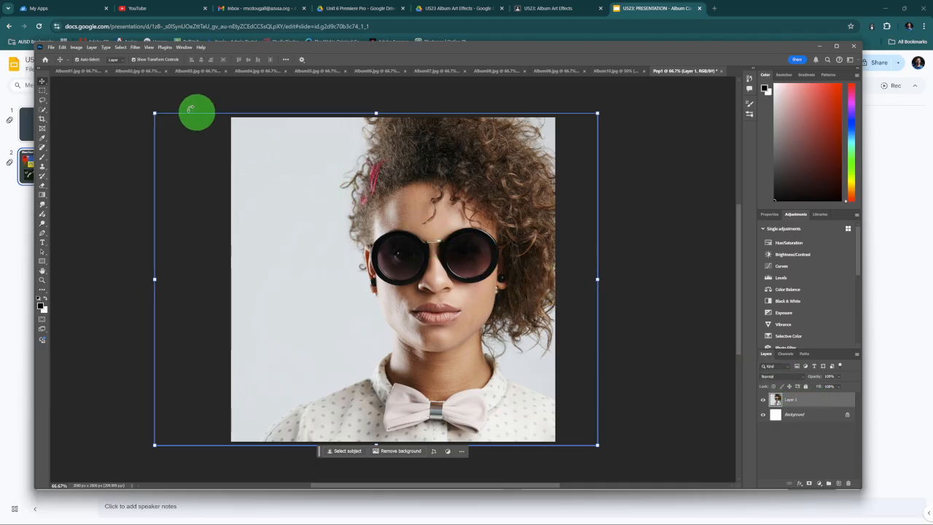
click(76, 48)
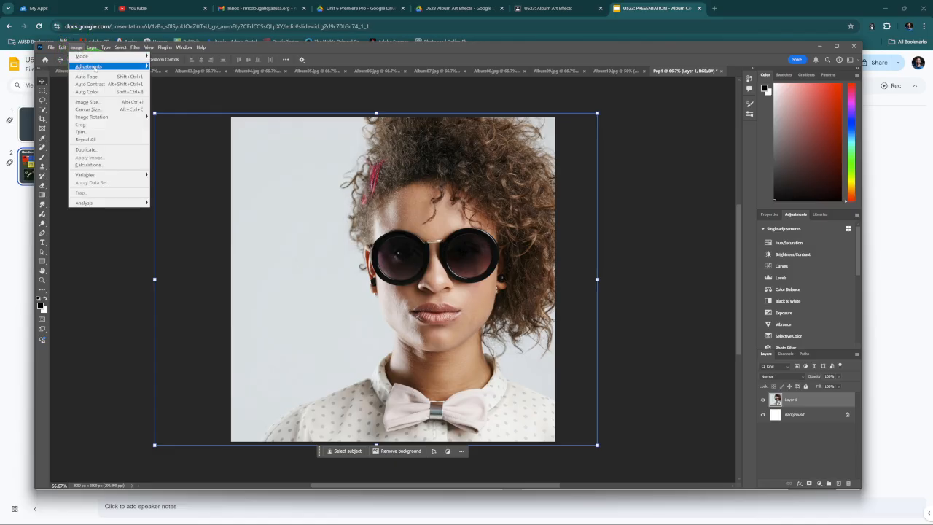
mouse_move(90, 67)
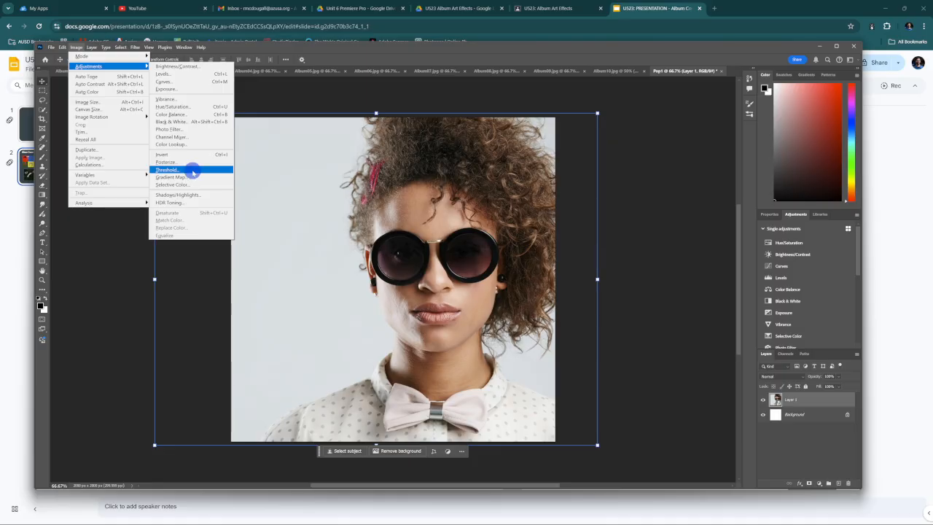
click(193, 170)
drag(630, 137, 637, 126)
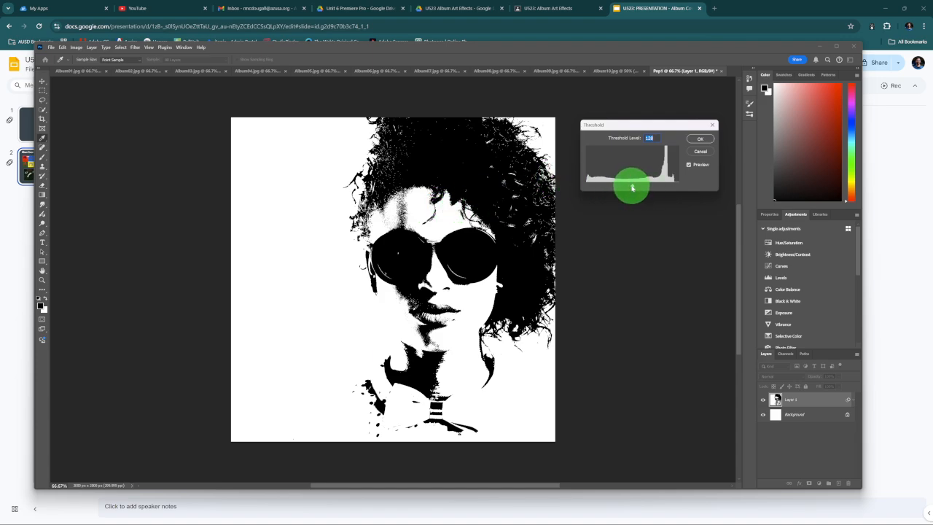
mouse_move(631, 188)
mouse_down()
mouse_move(623, 187)
mouse_move(650, 187)
mouse_move(619, 187)
mouse_move(662, 186)
mouse_move(620, 185)
mouse_move(633, 184)
mouse_up()
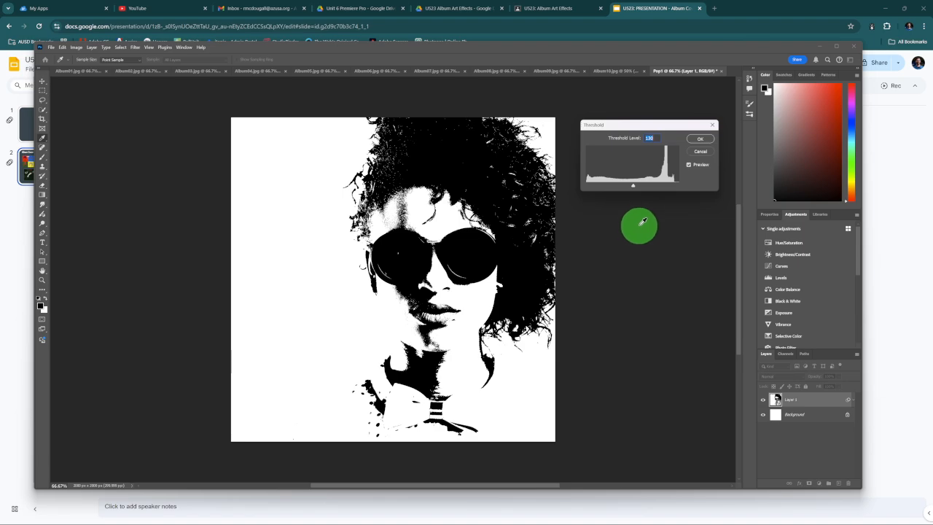
click(698, 140)
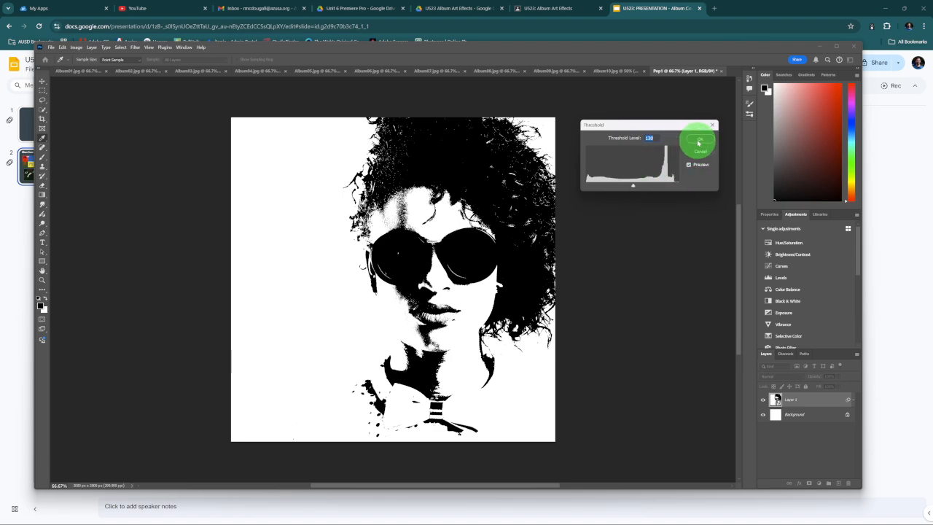
key(v)
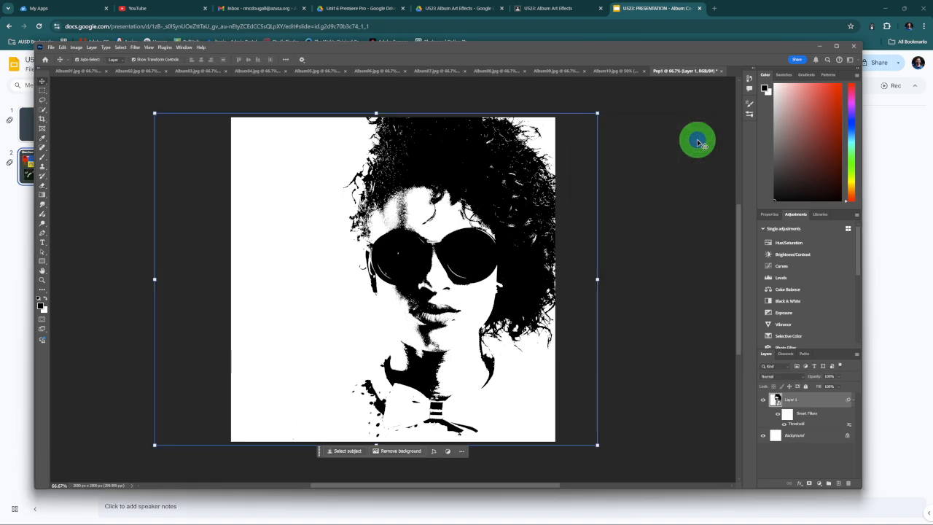
click(780, 425)
click(781, 425)
click(782, 424)
click(782, 424)
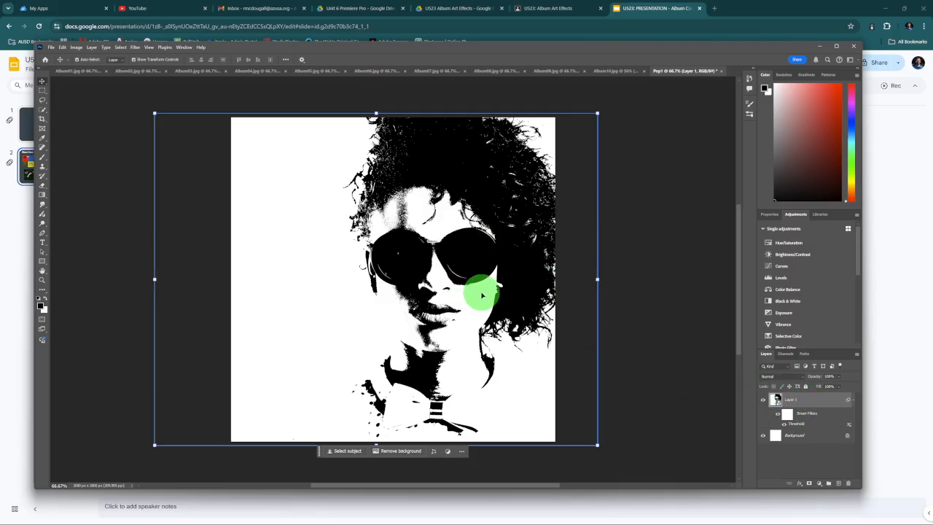
Step: Add a Gradient Map adjustment to the photo layer and change the gradient's black stop to dark gray
click(76, 48)
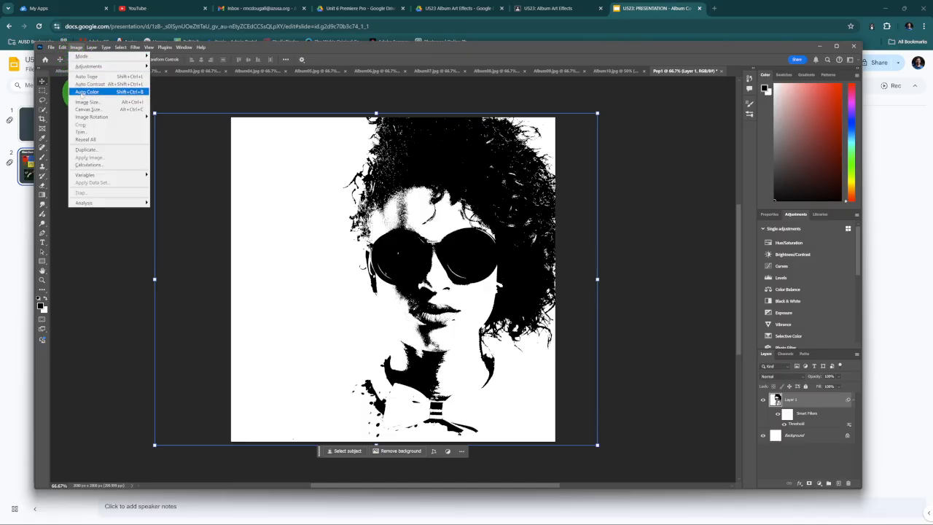
mouse_move(91, 66)
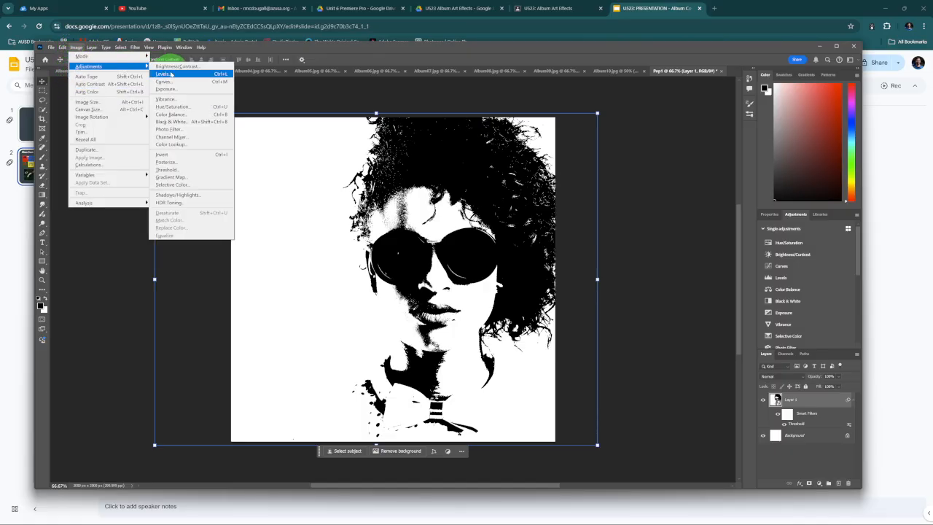
click(188, 177)
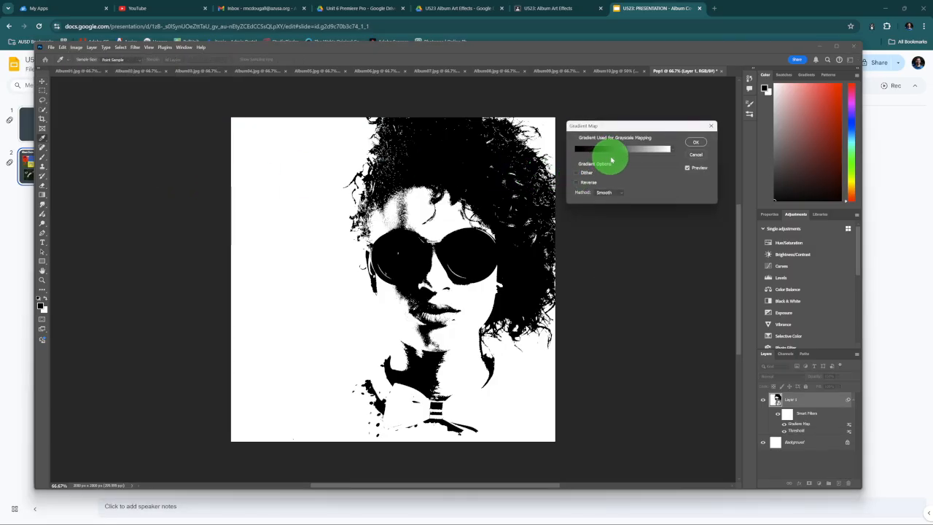
drag(628, 131, 674, 121)
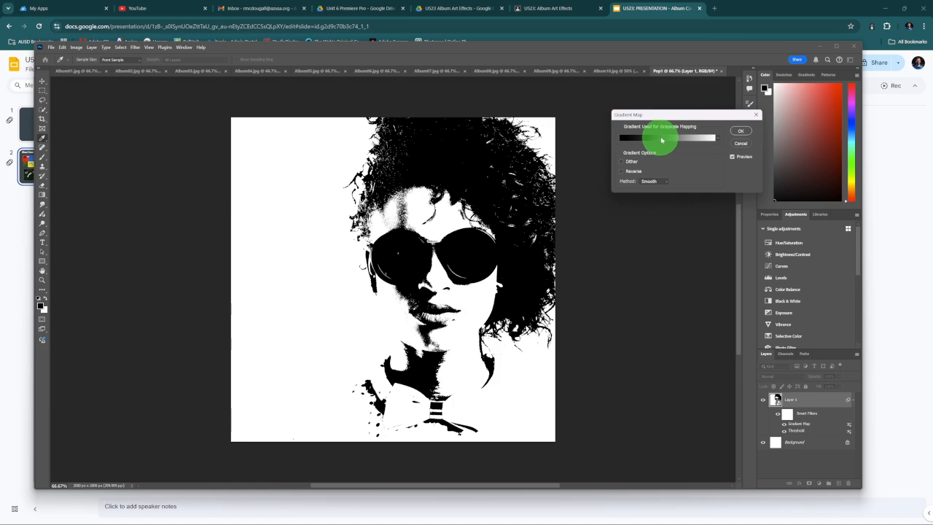
click(665, 140)
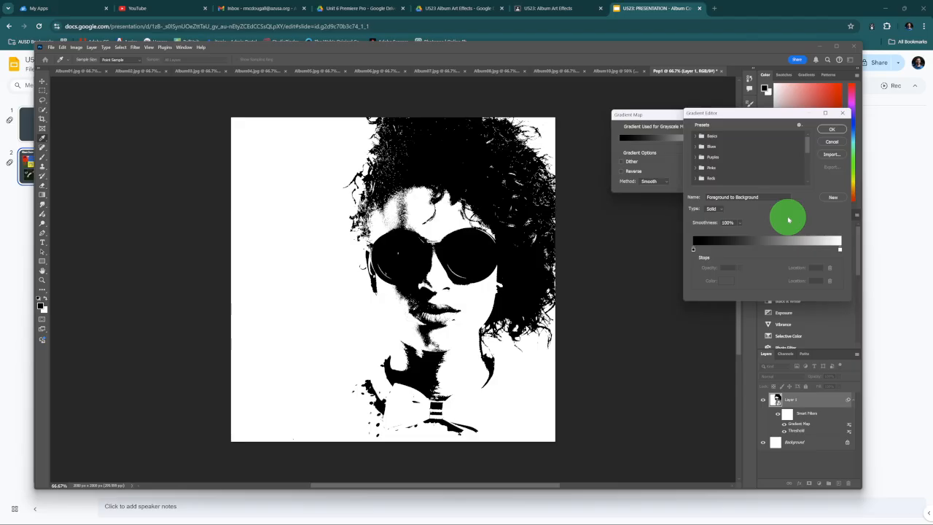
click(694, 250)
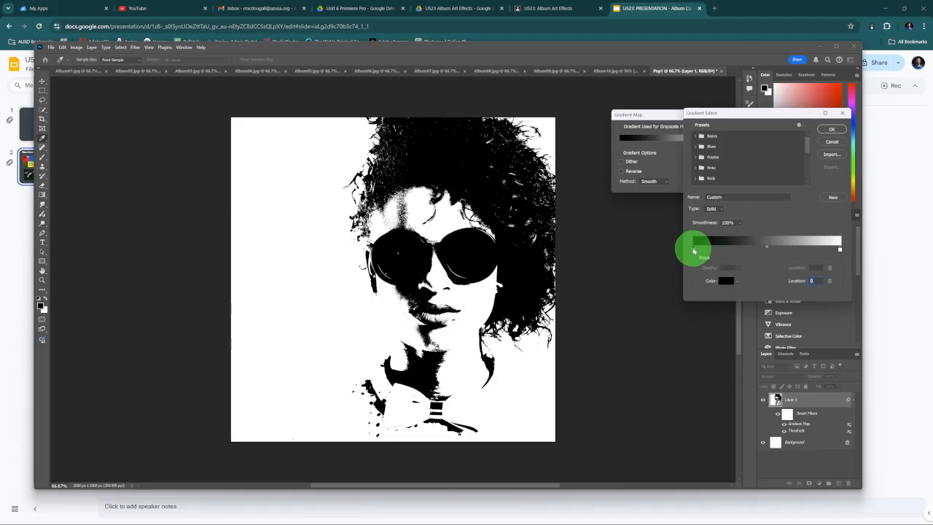
click(724, 281)
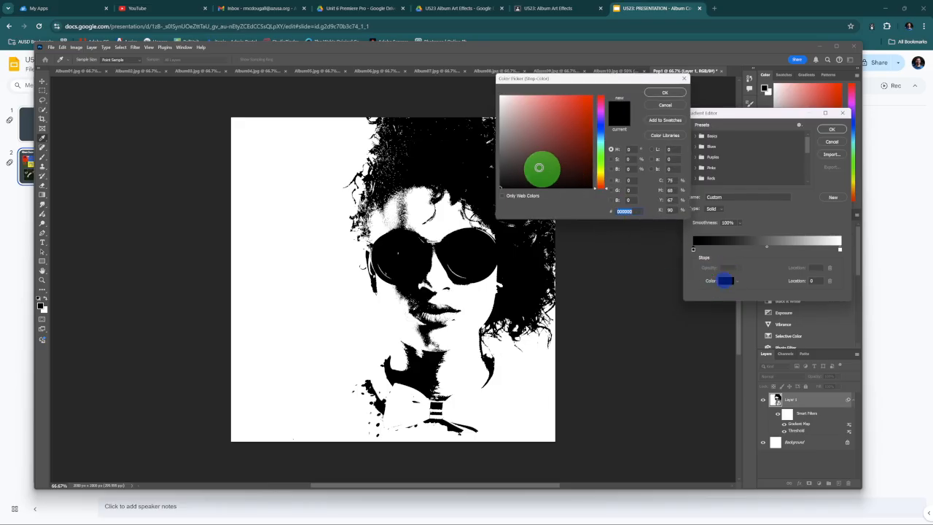
mouse_move(506, 175)
mouse_down()
mouse_move(514, 179)
mouse_move(503, 171)
mouse_up()
click(502, 165)
click(665, 93)
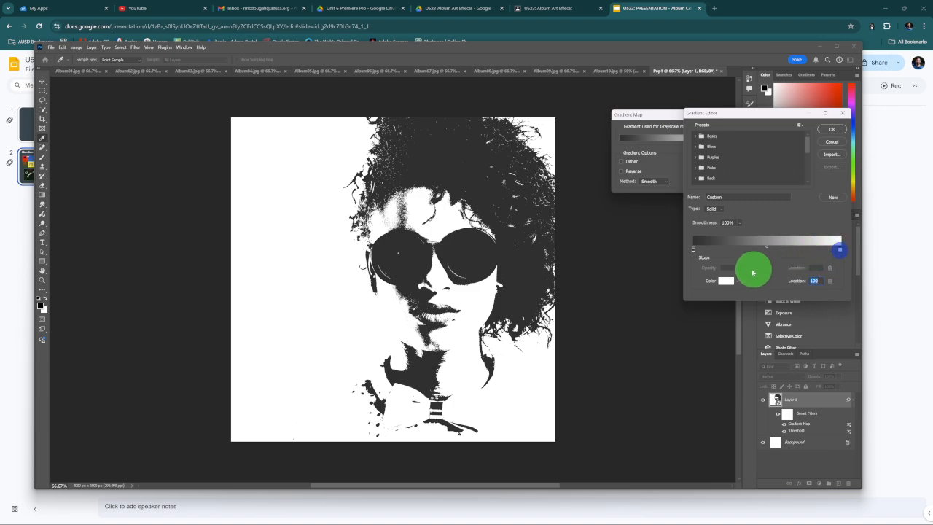
Step: Change the gradient's white stop to a light mint green and apply the Gradient Map to the photo
click(726, 283)
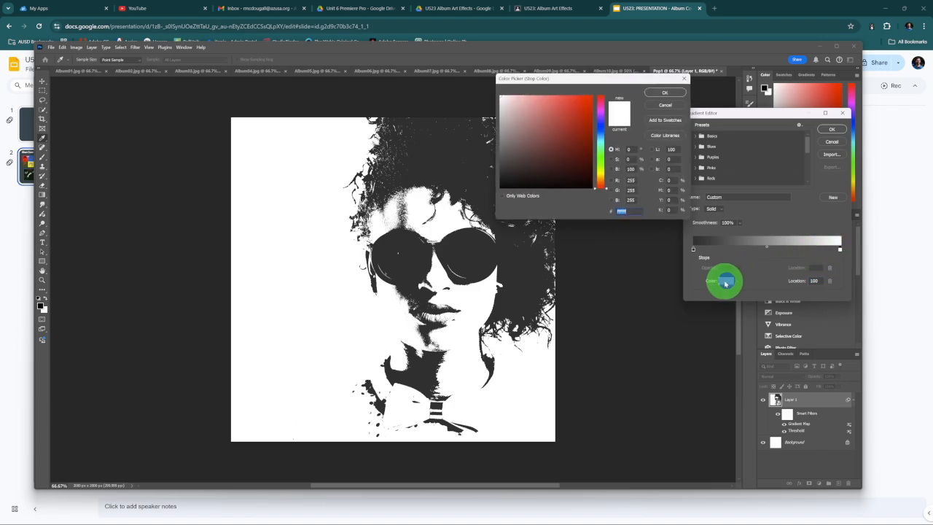
click(600, 114)
drag(579, 105, 601, 150)
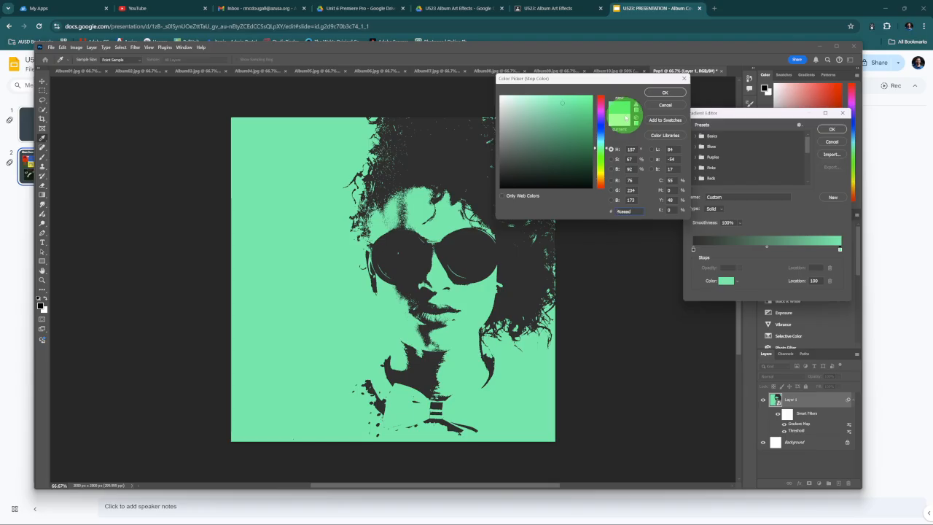
click(555, 102)
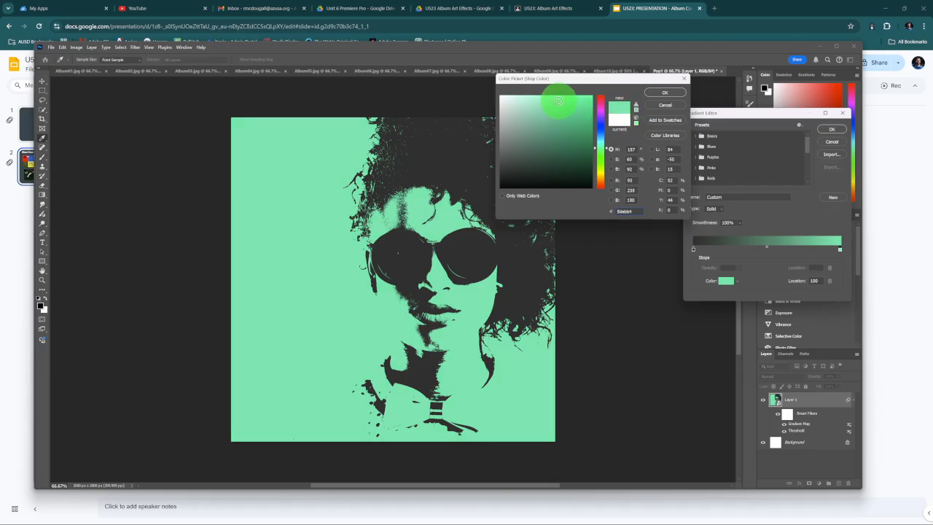
click(653, 94)
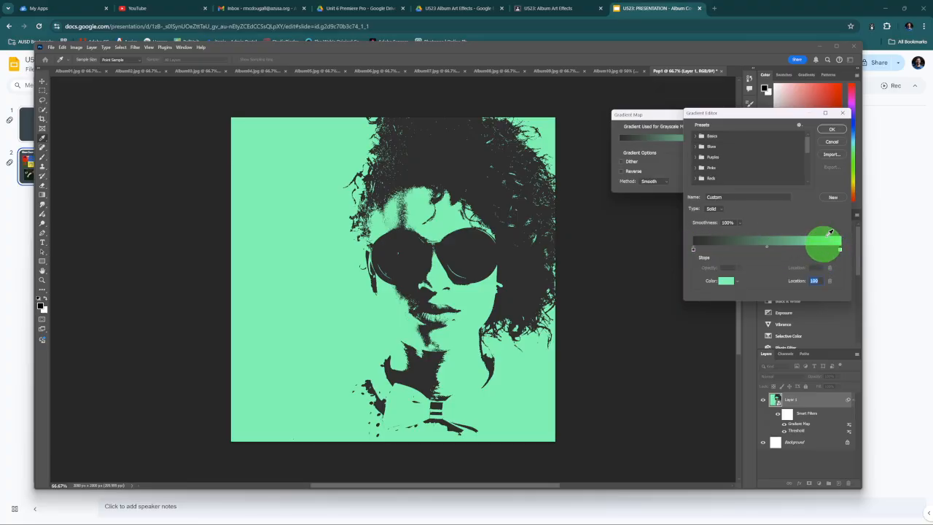
click(831, 129)
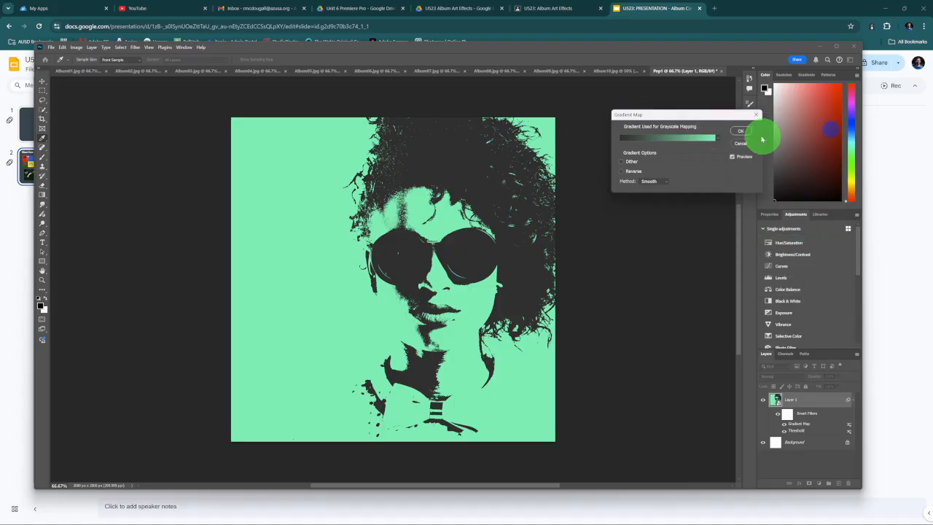
click(738, 132)
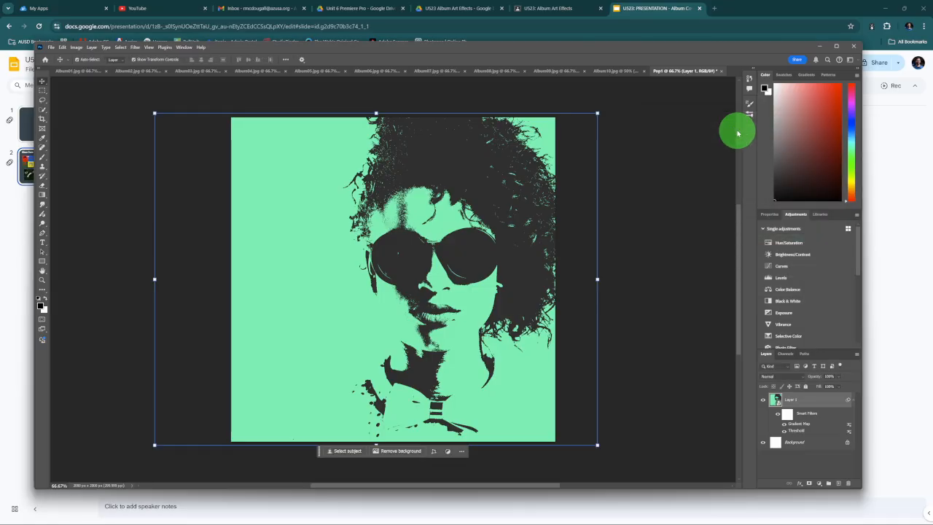
Step: Compare the photo with and without its Gradient Map and Threshold smart filters, toggling them individually and all together
click(785, 442)
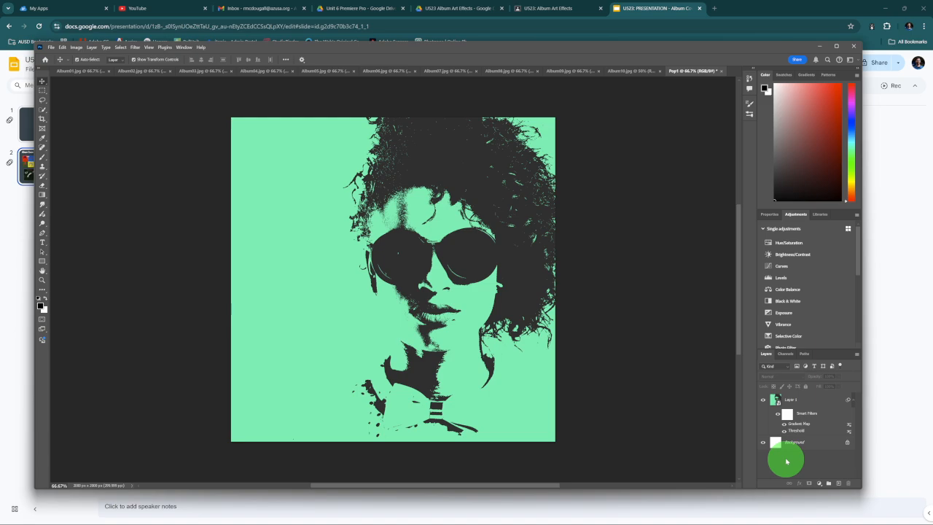
click(784, 433)
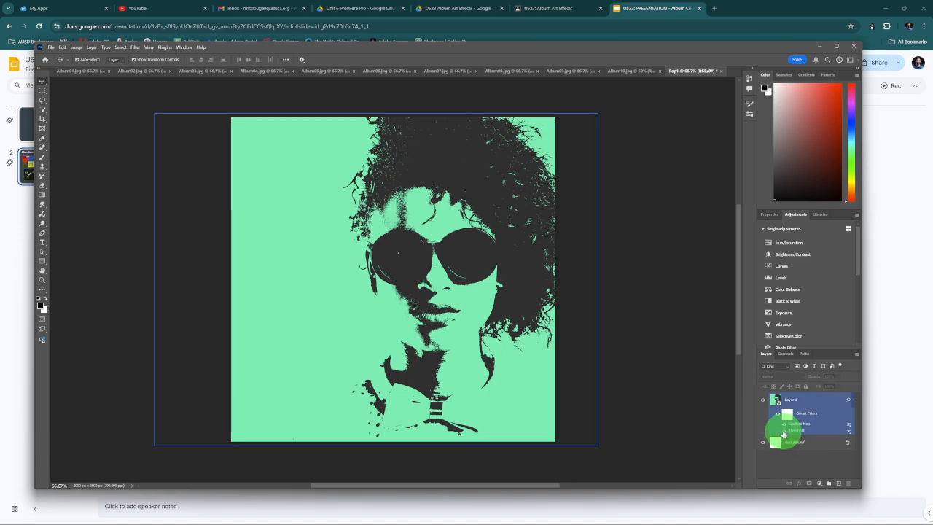
click(784, 432)
click(786, 435)
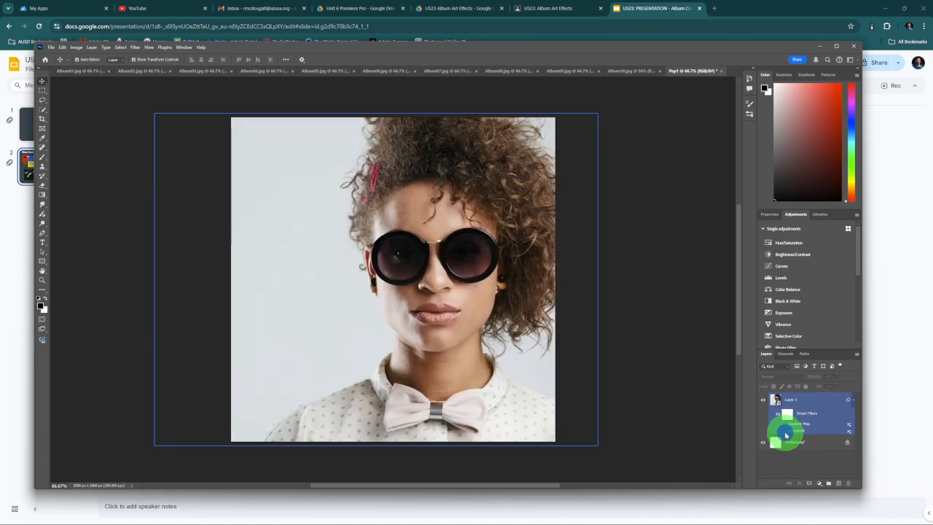
click(785, 431)
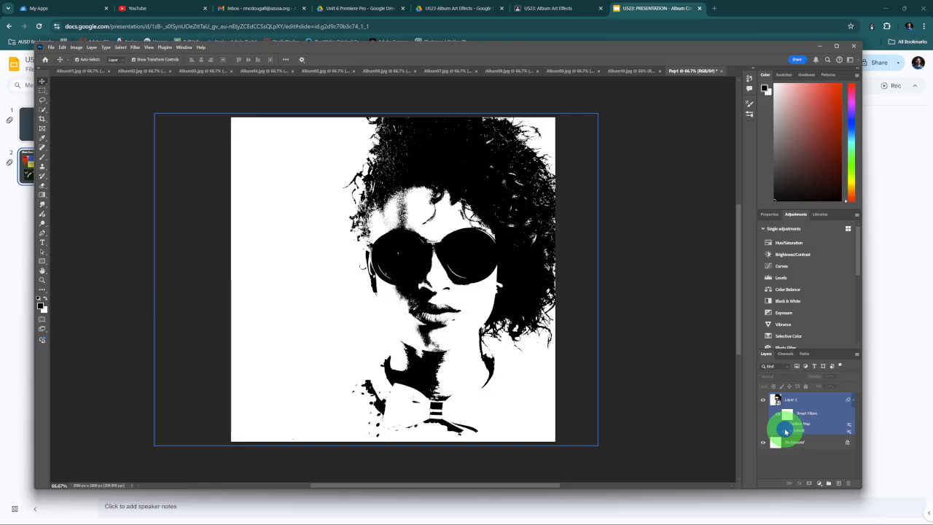
click(786, 425)
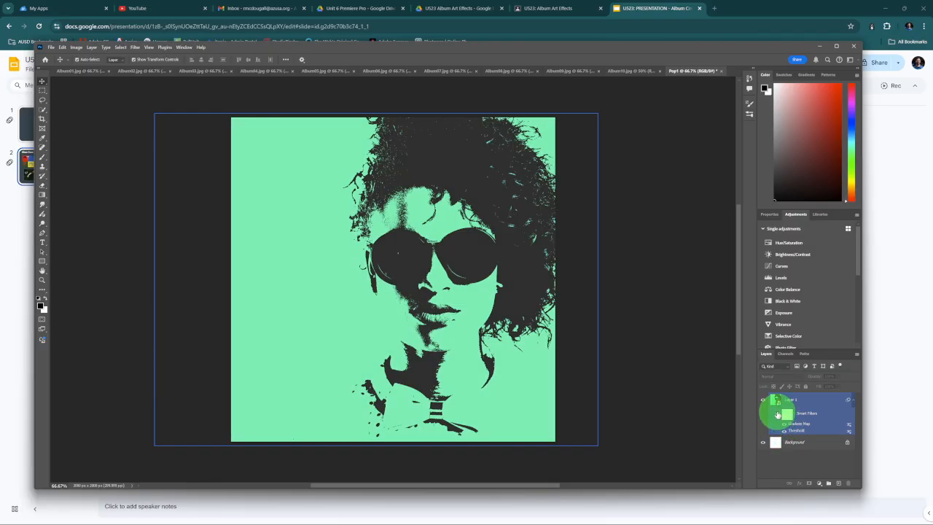
click(778, 414)
click(778, 414)
click(778, 414)
click(777, 414)
click(787, 456)
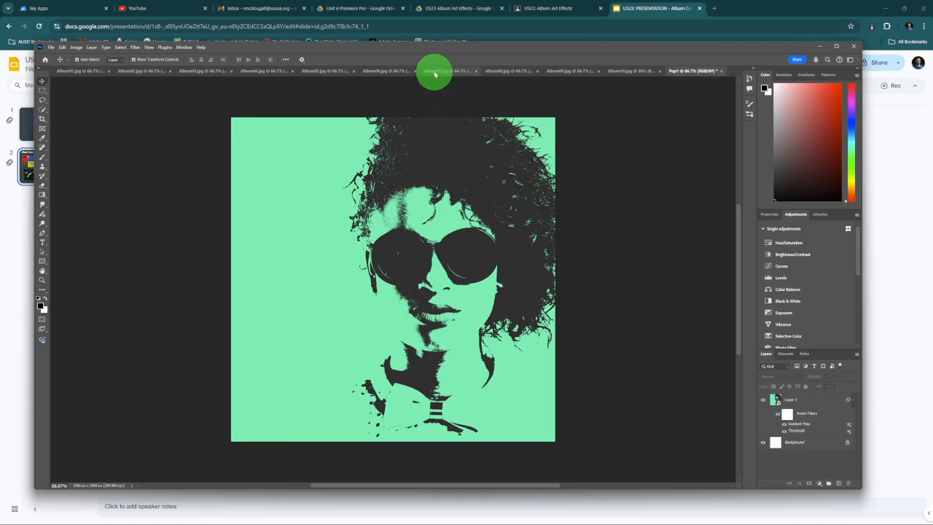
Step: Check the Album06.jpg and Album07.jpg photos, and create a new 2000 x 2000 pixel document with a white background, named Pop2
drag(436, 74, 319, 76)
click(397, 75)
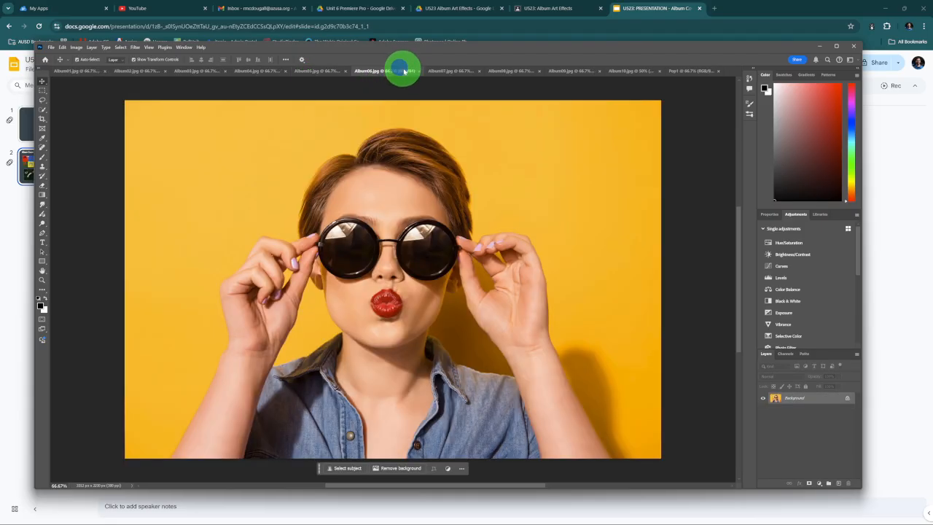
click(447, 74)
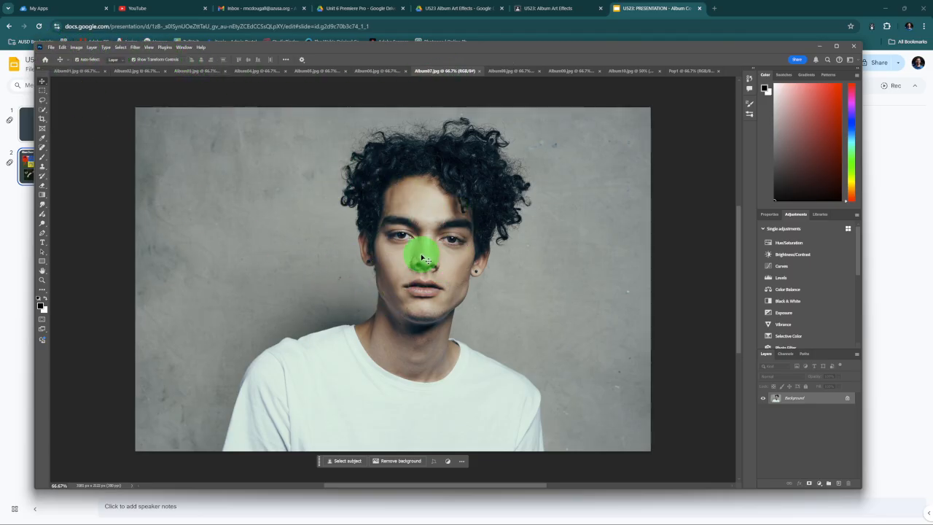
click(52, 47)
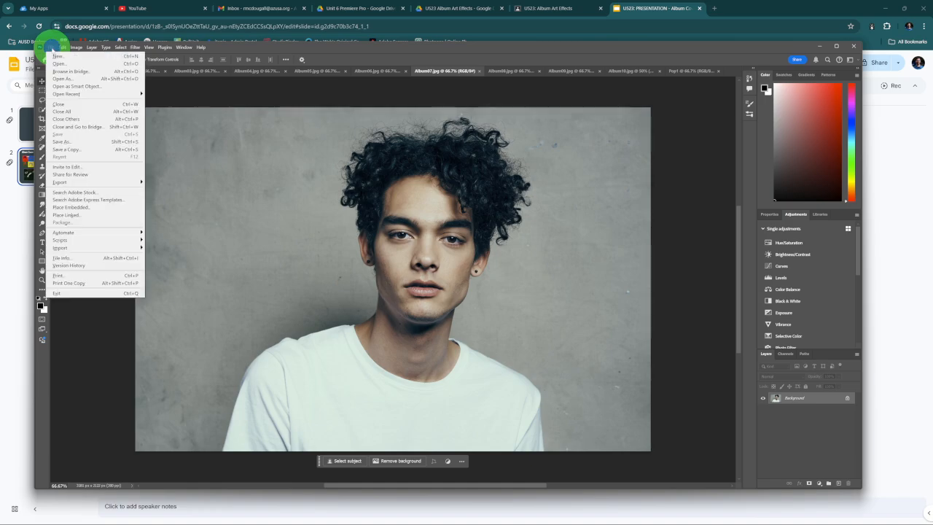
click(55, 56)
double_click(498, 129)
text(Pop2)
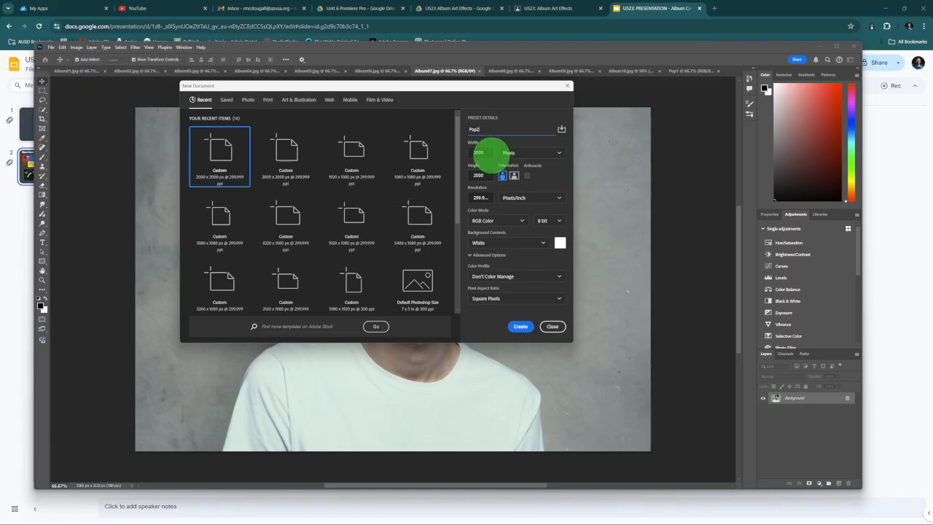
click(521, 326)
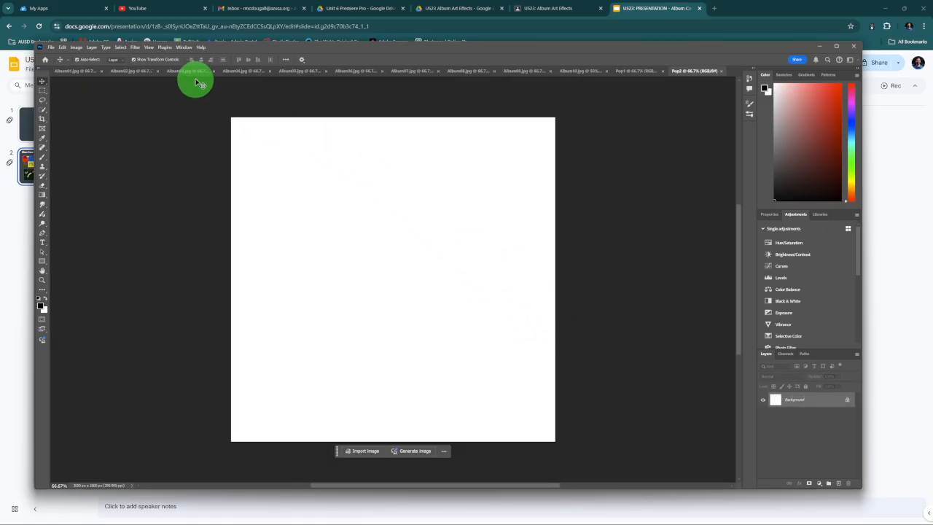
Step: Copy the Album06.jpg photo of the person holding round sunglasses onto the Pop2 canvas and position it centrally
click(243, 71)
click(306, 71)
click(365, 72)
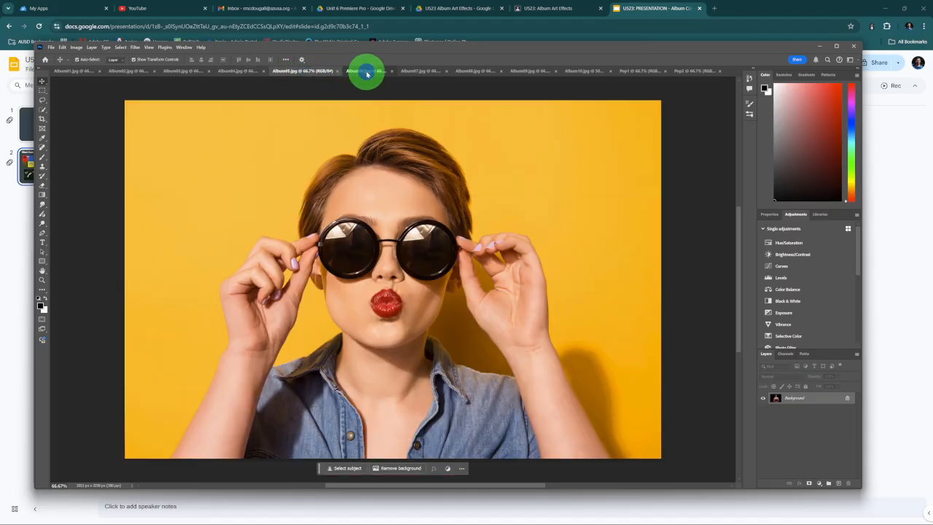
click(656, 70)
click(688, 70)
drag(452, 220, 413, 267)
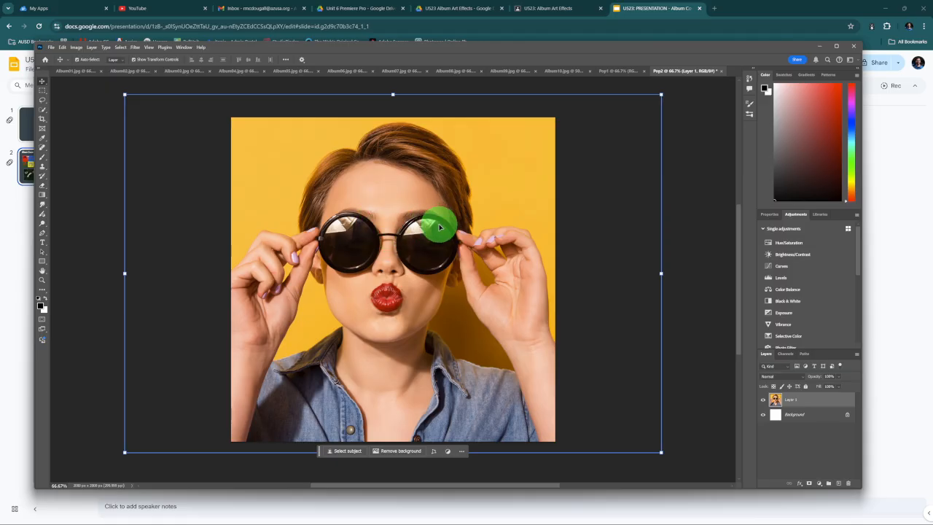
Step: Open the Album02.jpg photo and create a new 2000 x 2000 pixel document with a white background, named Vintage1
click(785, 444)
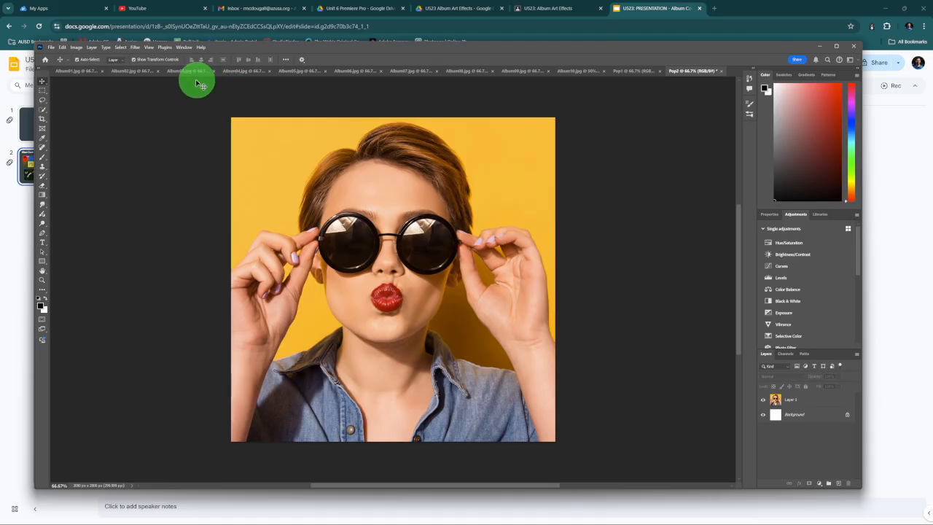
click(134, 71)
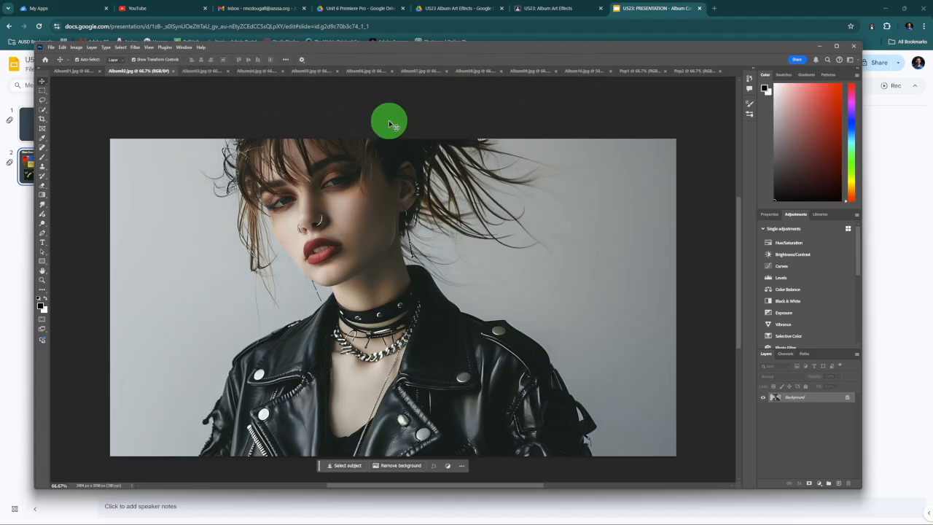
click(51, 47)
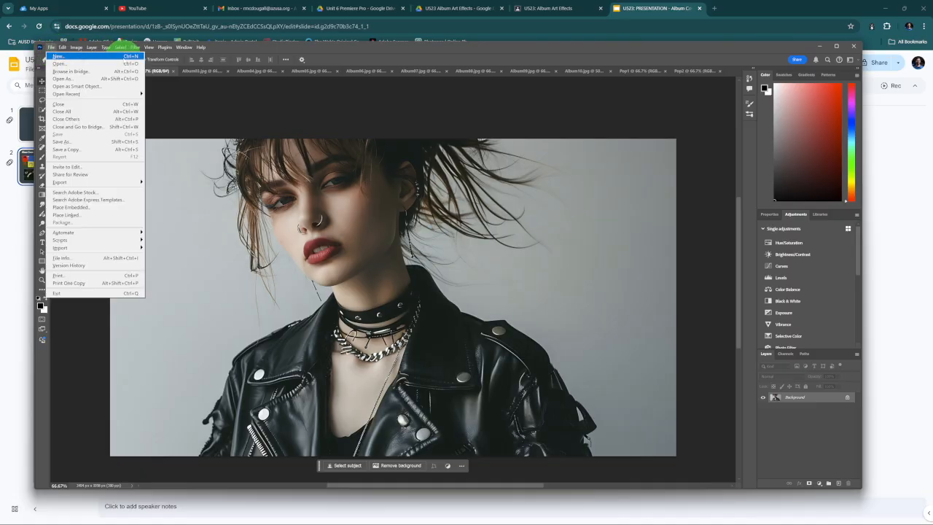
click(125, 57)
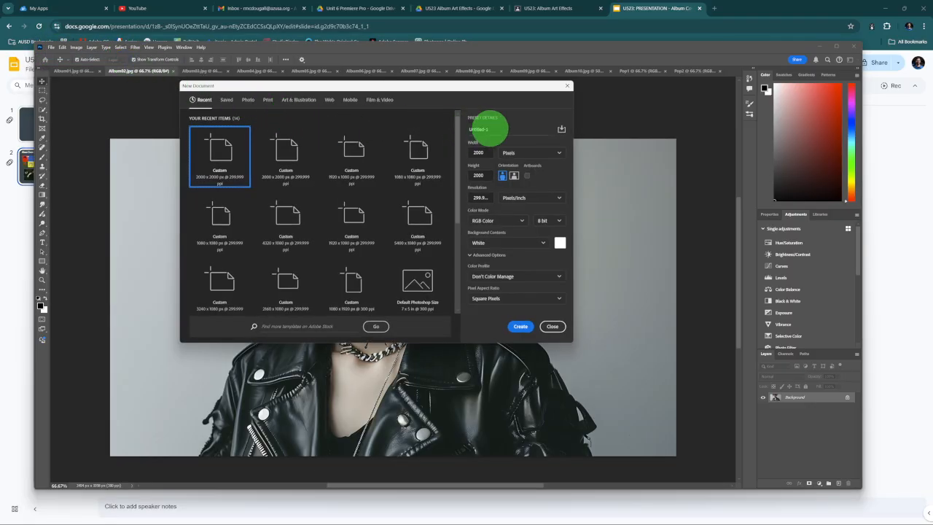
drag(492, 130, 453, 135)
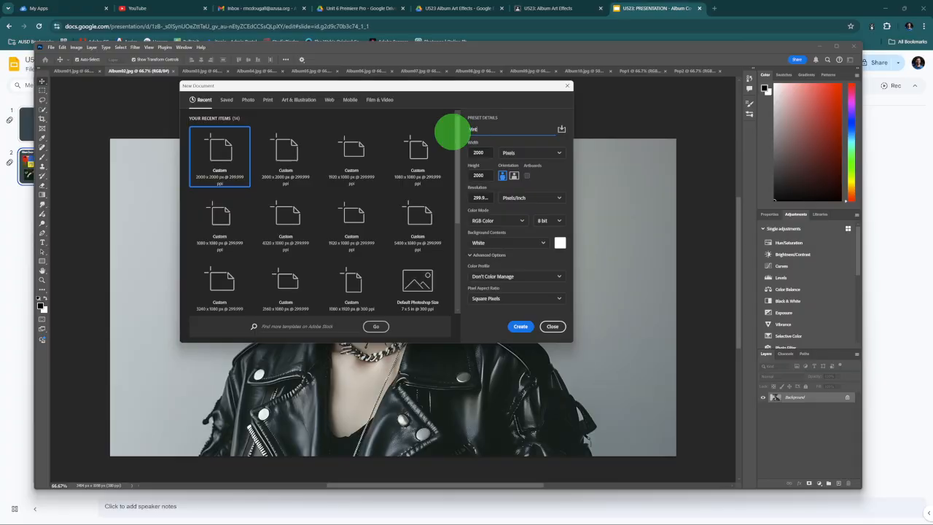
text(Vintage1)
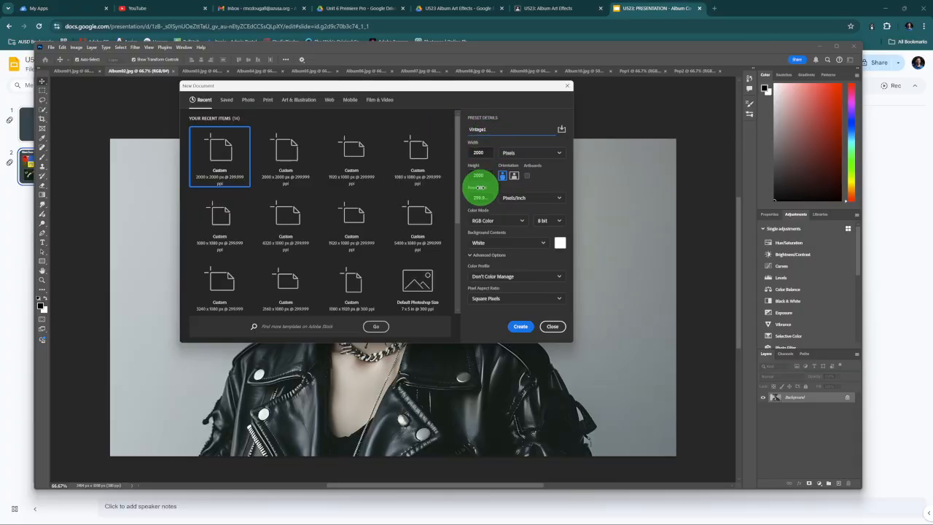
click(487, 129)
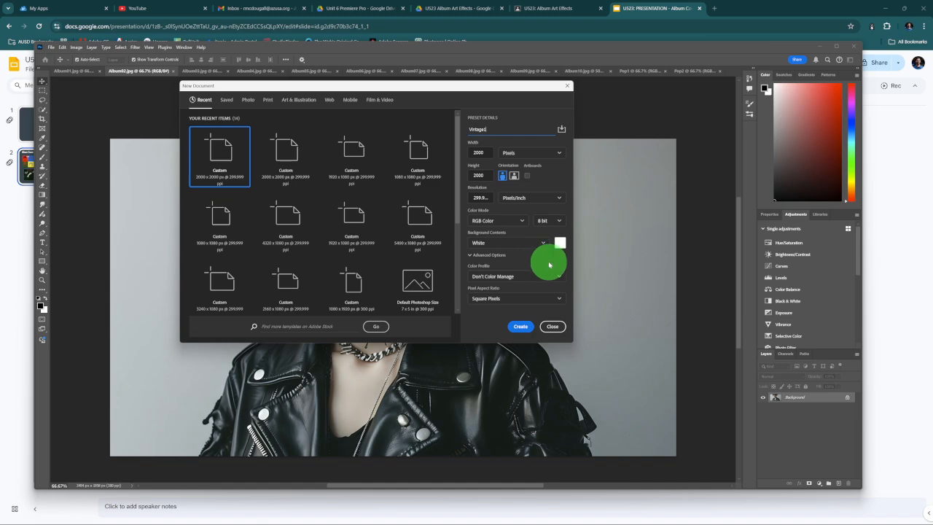
click(520, 326)
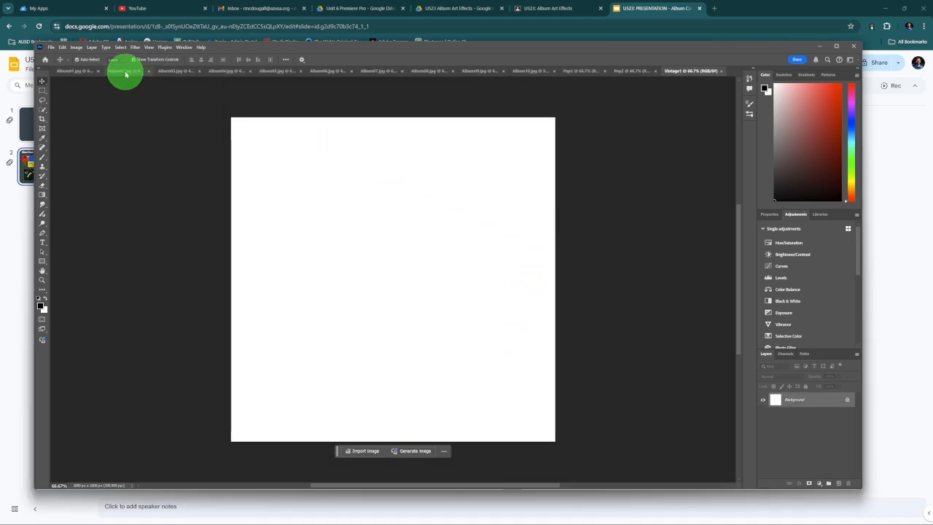
Step: Look through the other album photos and copy the Album02.jpg leather-jacket portrait onto the Vintage1 canvas
click(125, 73)
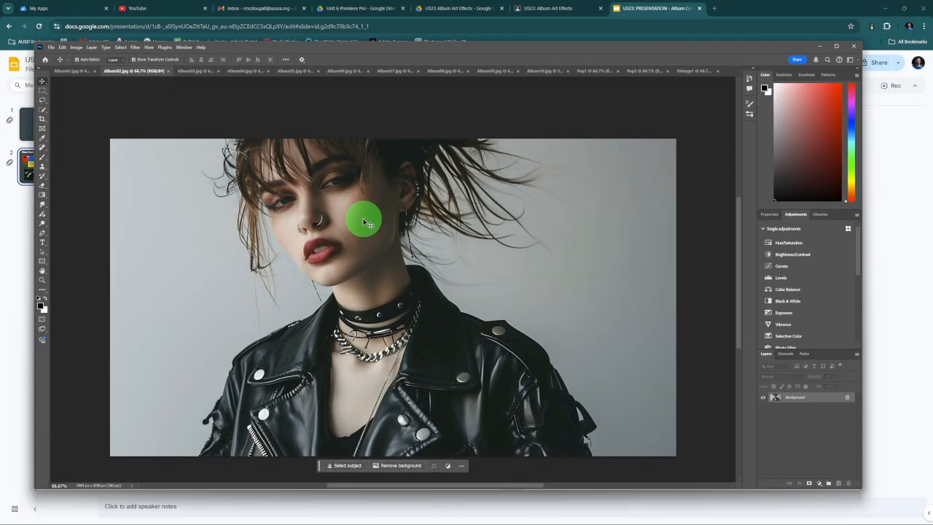
click(248, 71)
click(289, 71)
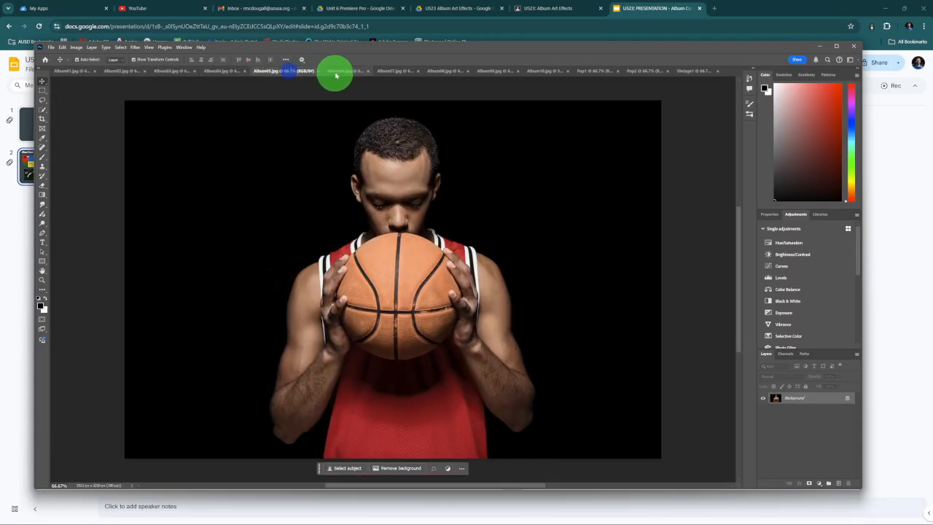
click(337, 72)
click(126, 71)
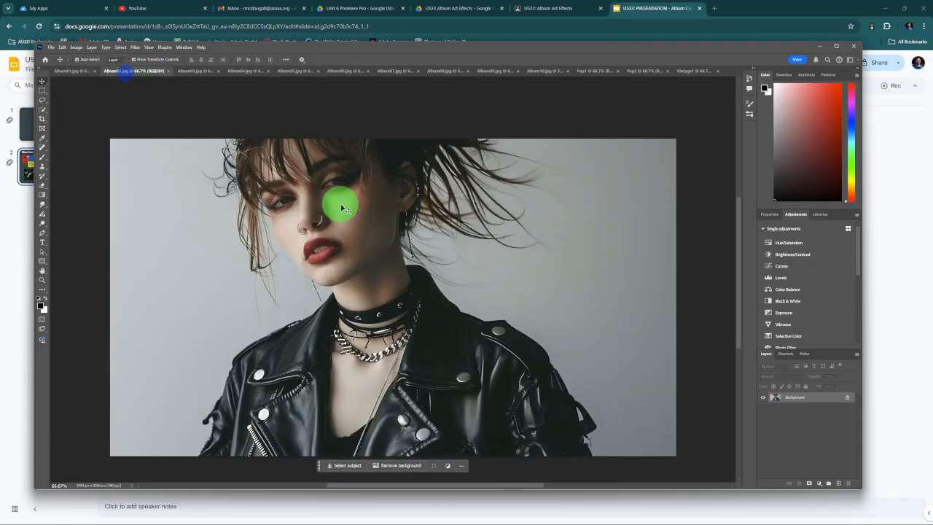
click(364, 234)
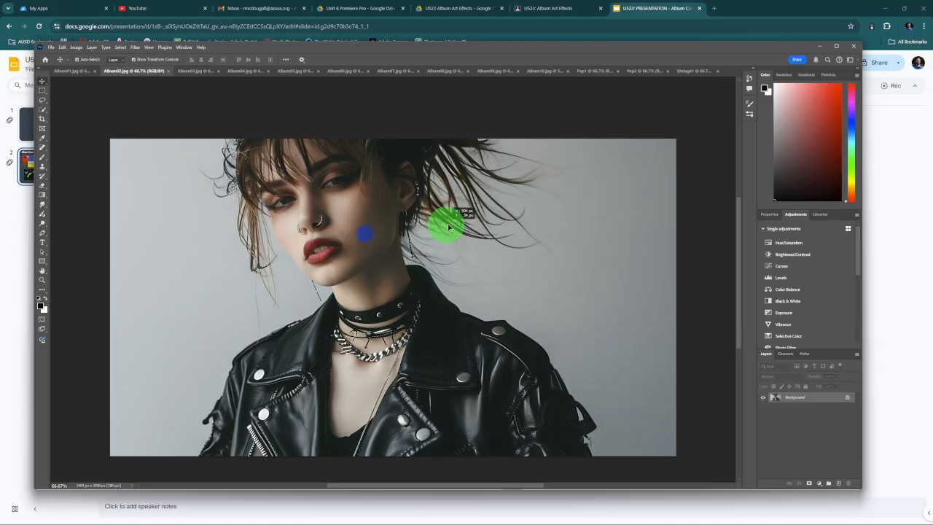
drag(680, 85, 415, 289)
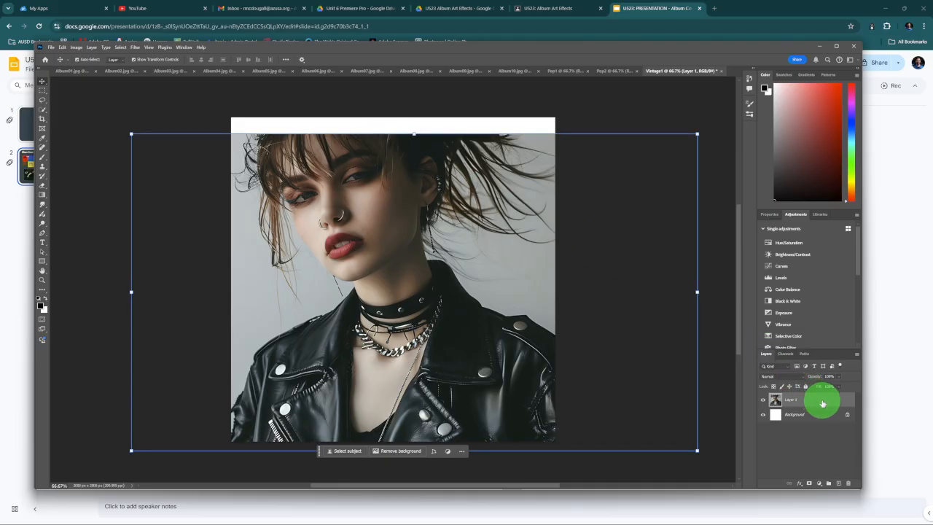
Step: Convert the portrait layer to a smart object and scale it up to about 106% so it fills the canvas
right_click(823, 403)
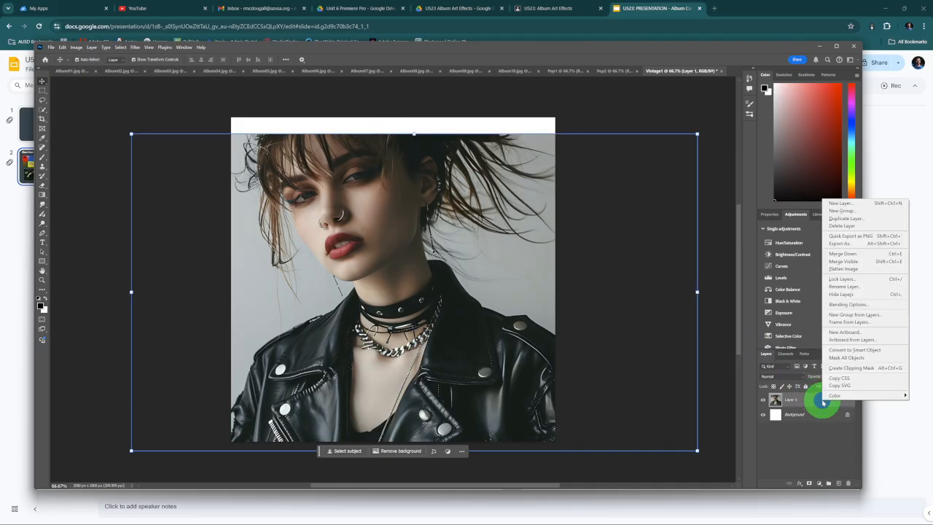
click(848, 350)
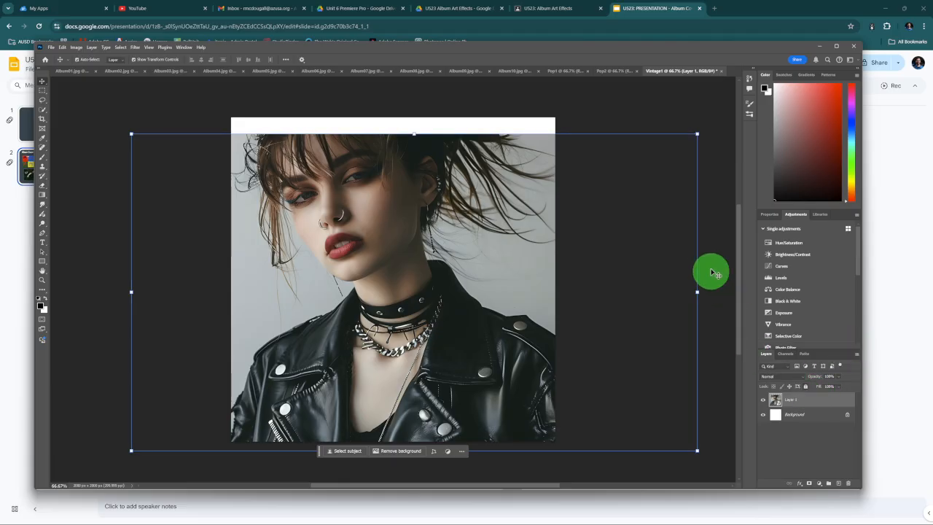
mouse_move(414, 134)
mouse_down()
mouse_move(415, 115)
mouse_move(412, 146)
mouse_move(398, 140)
mouse_move(427, 137)
mouse_up()
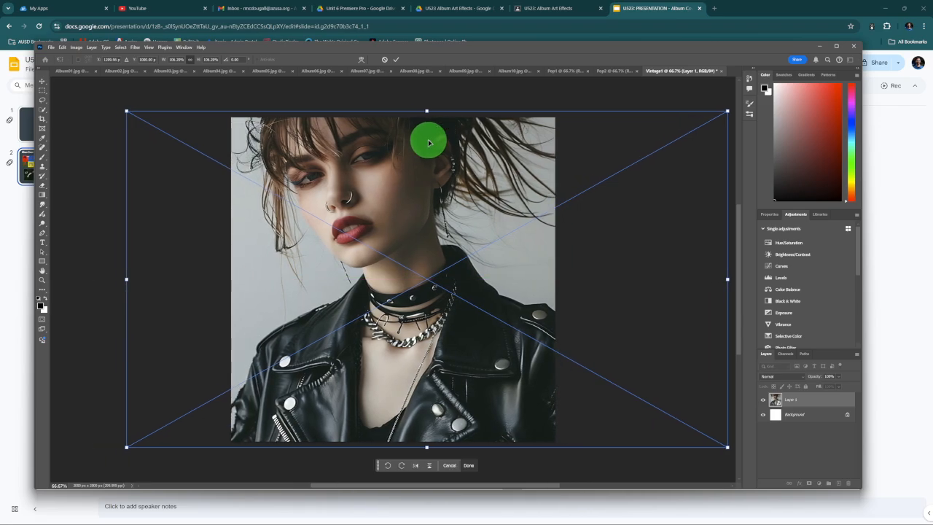
click(396, 59)
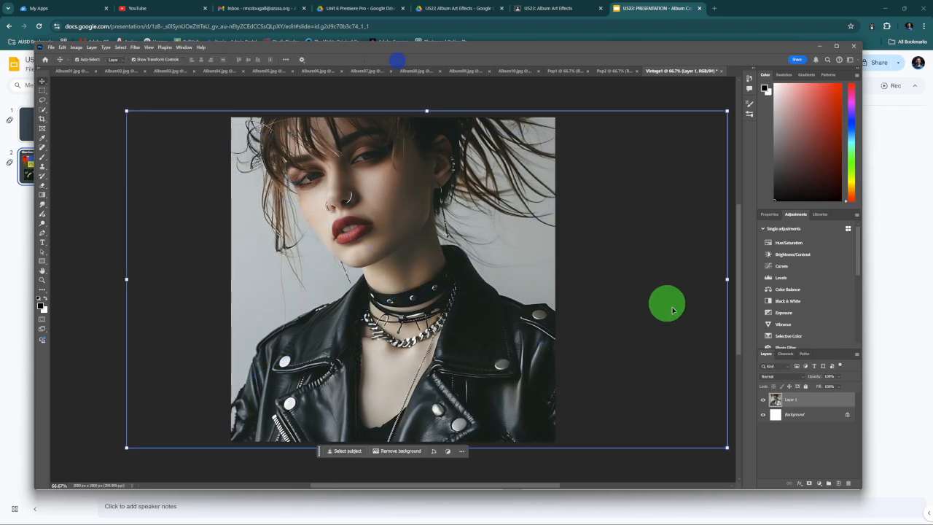
click(784, 443)
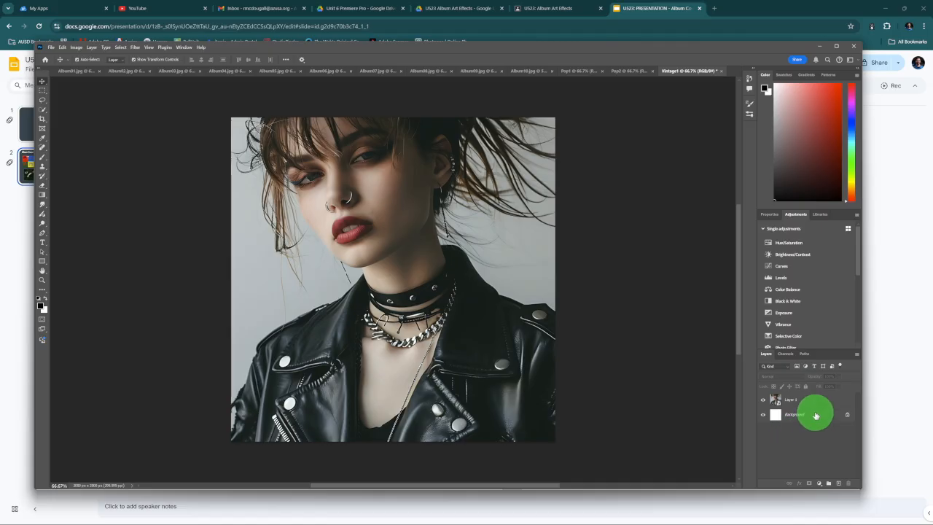
Step: Start a Gradient Map adjustment on the portrait's smart object layer
click(800, 405)
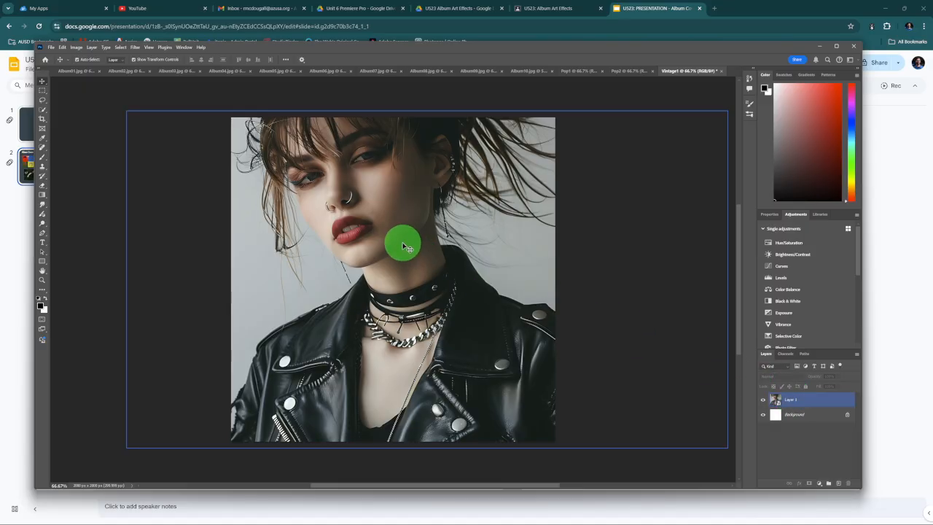
click(124, 87)
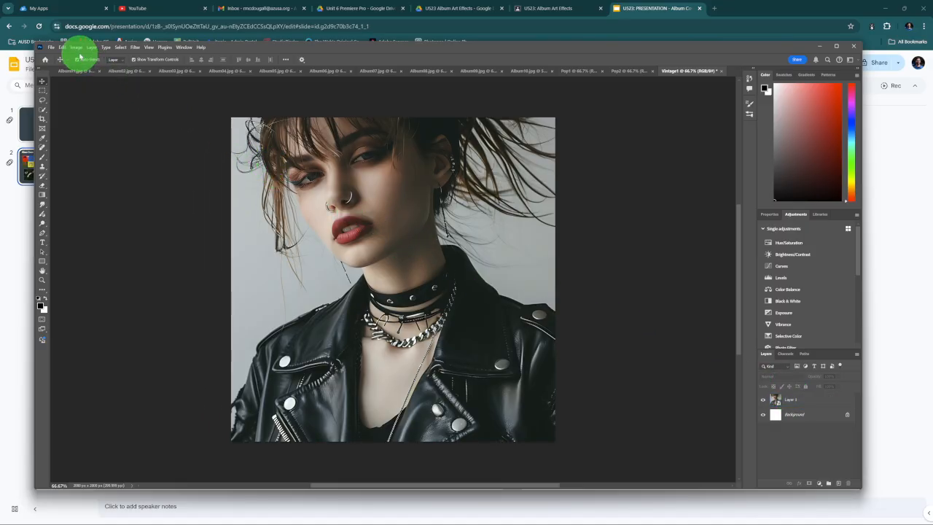
click(76, 47)
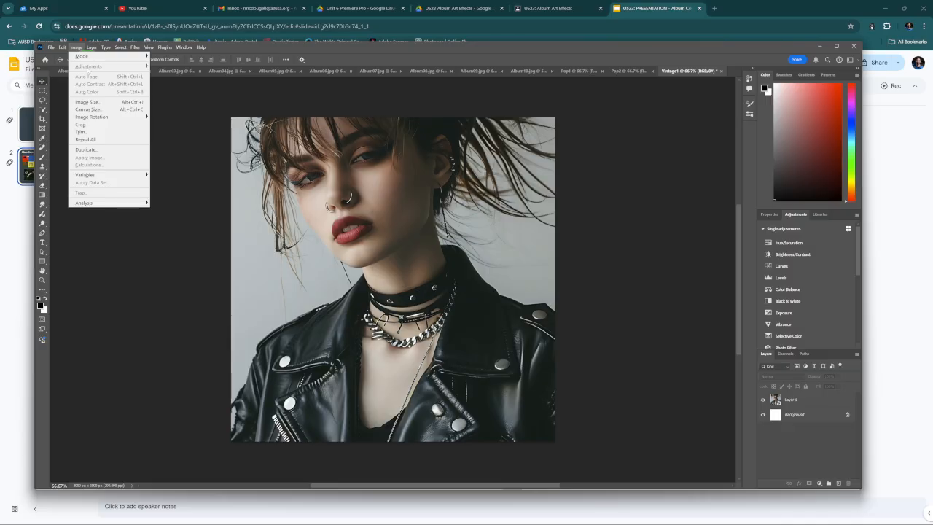
click(811, 400)
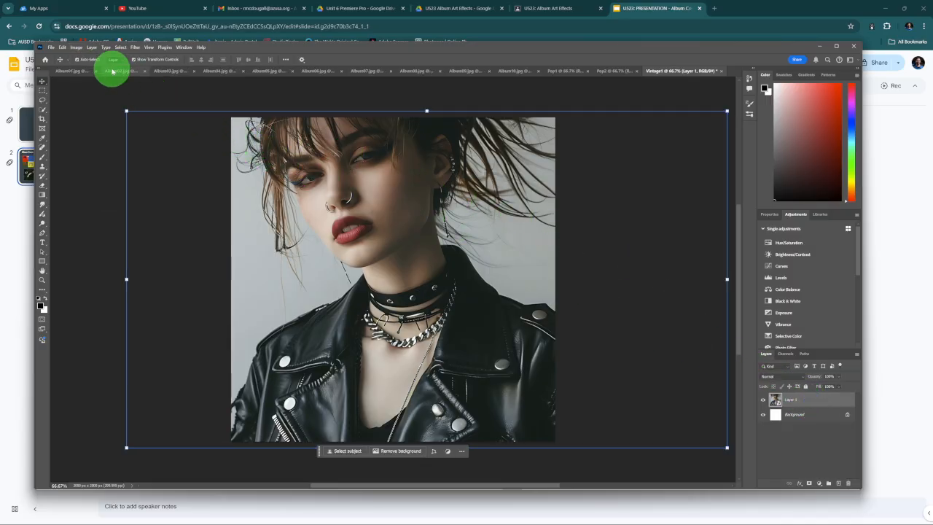
click(77, 47)
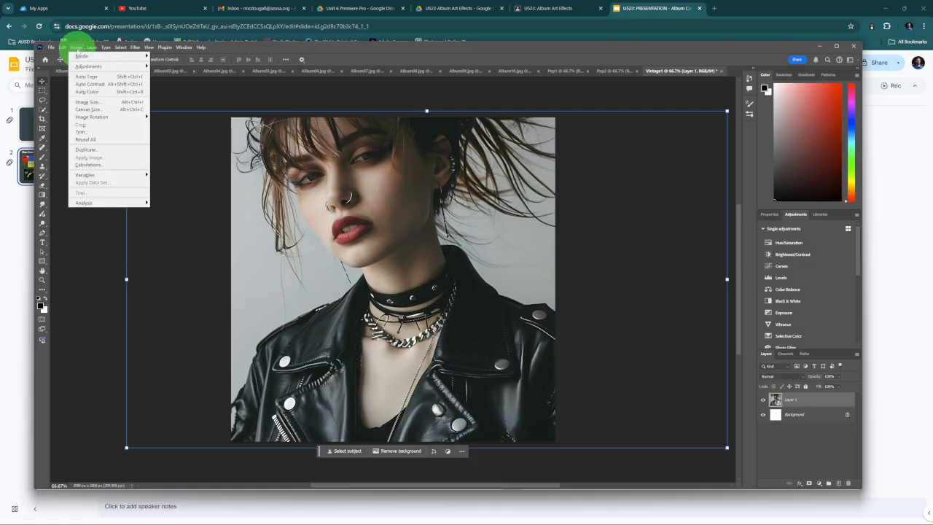
mouse_move(89, 67)
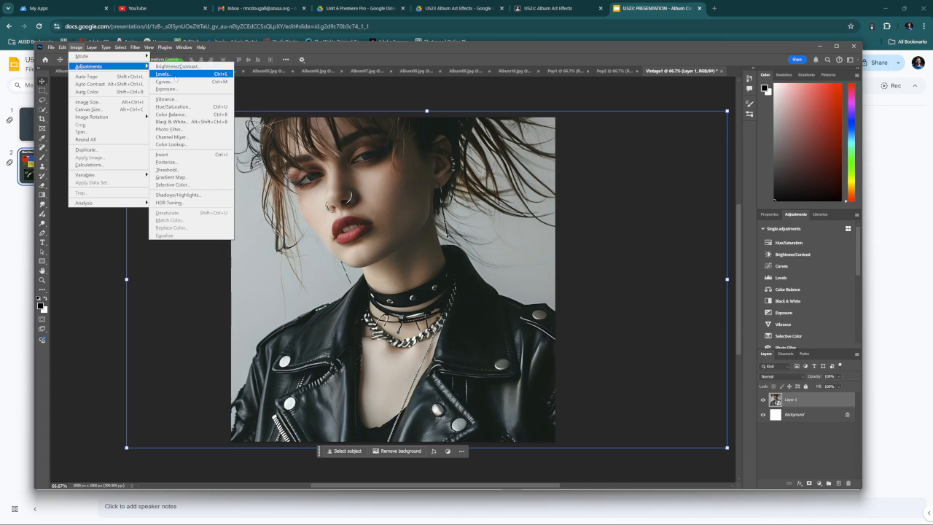
click(205, 178)
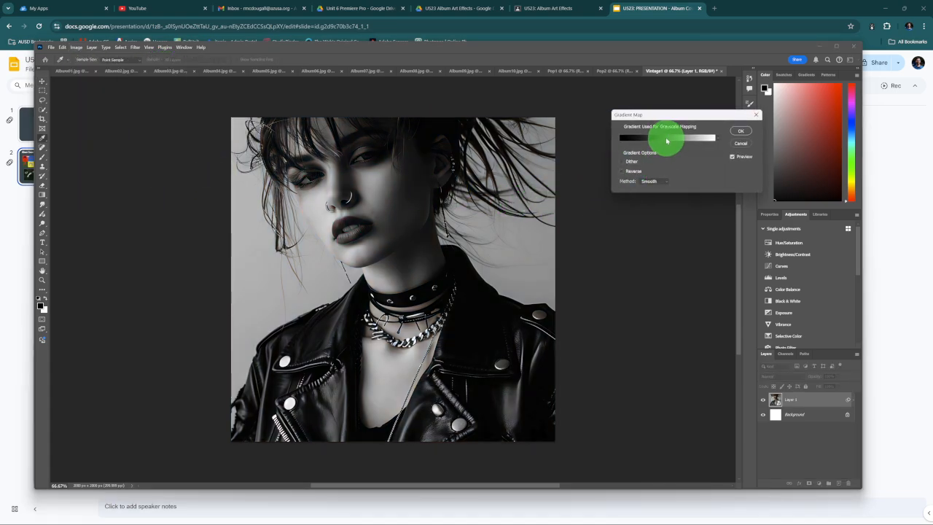
Step: Change the gradient's black stop to dark grey #1e1e1e
click(666, 141)
drag(739, 119, 744, 77)
click(695, 214)
click(719, 244)
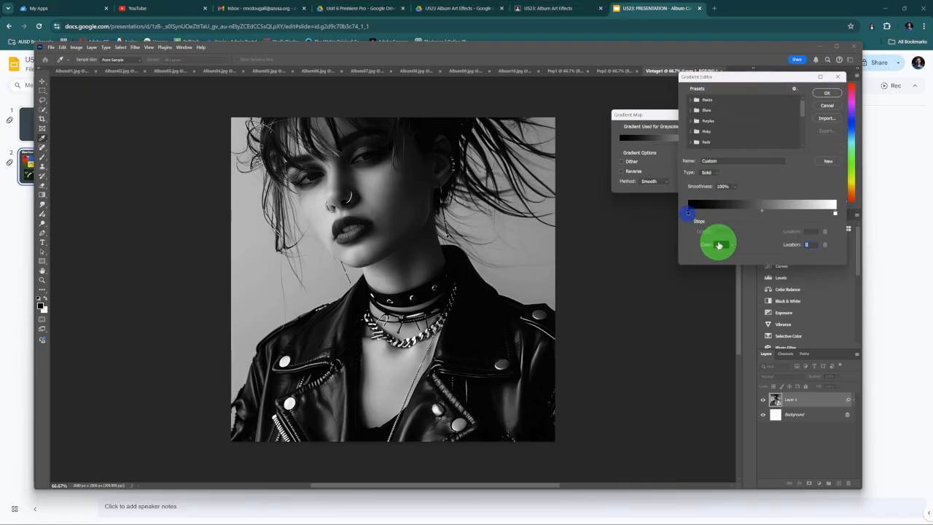
drag(538, 182, 500, 171)
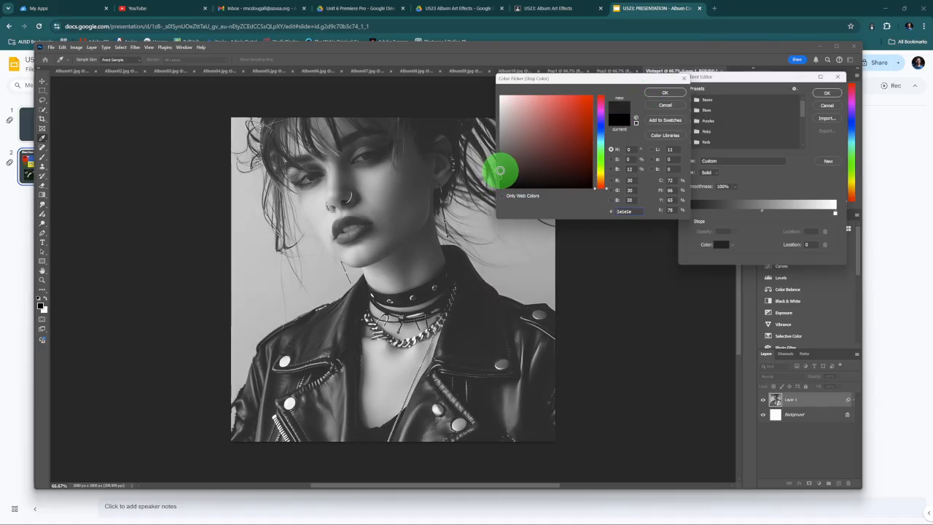
click(663, 95)
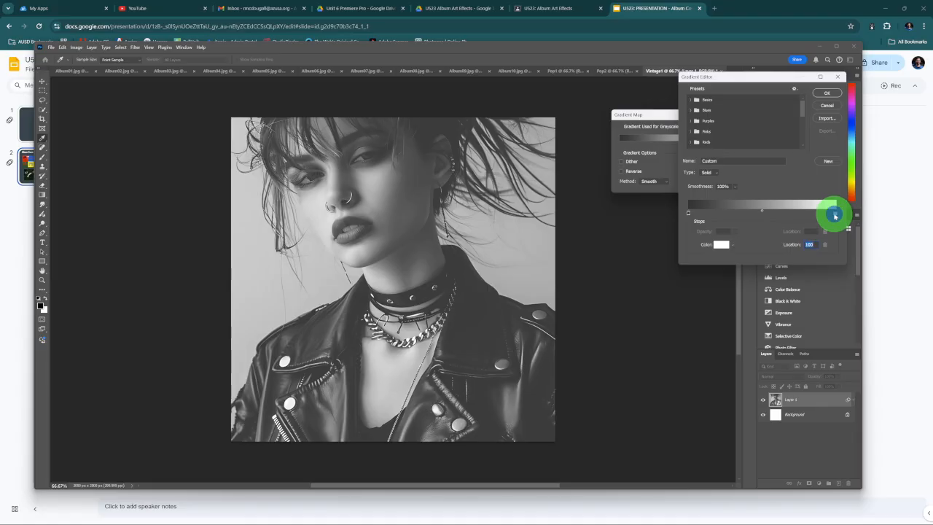
Step: Change the gradient's white stop to pink #fb84c4, apply the Gradient Map, and toggle it off and on to compare
click(721, 244)
click(618, 83)
drag(618, 84, 685, 67)
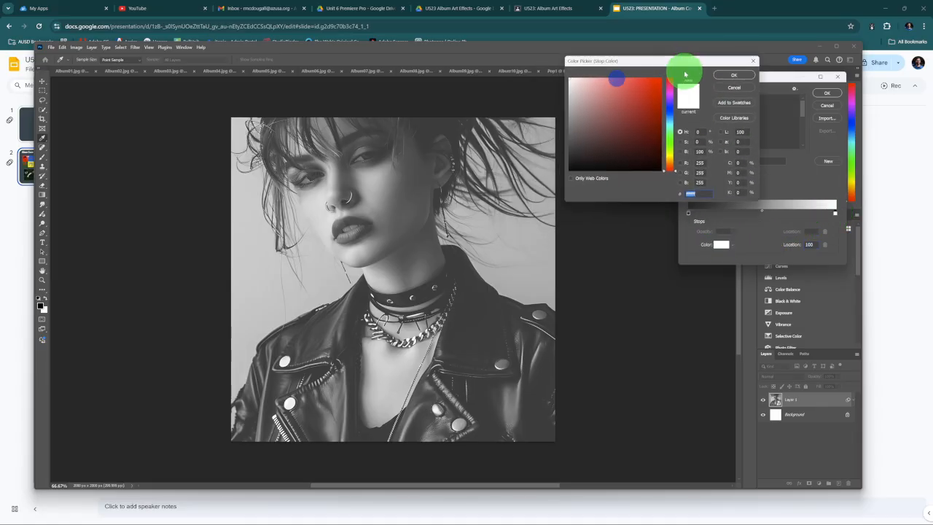
click(620, 83)
click(671, 106)
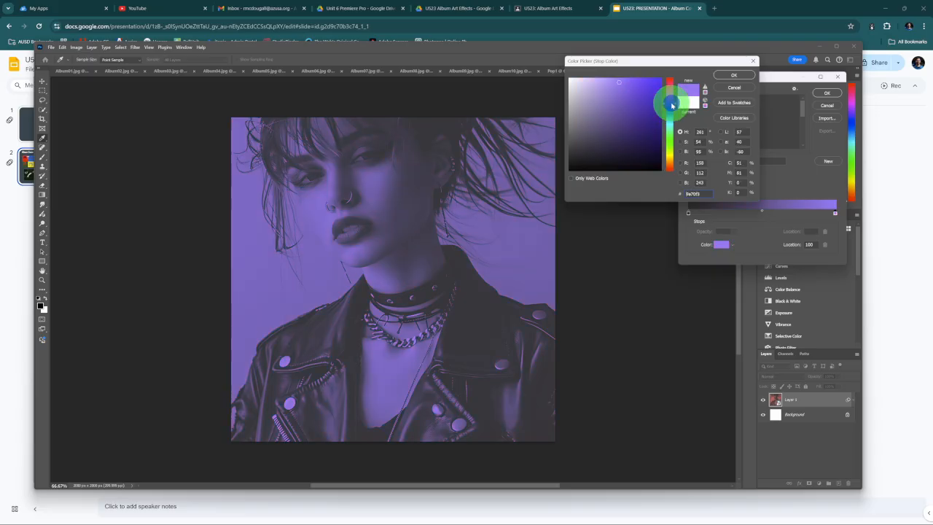
mouse_move(671, 106)
mouse_down()
mouse_move(671, 94)
mouse_move(671, 142)
mouse_move(671, 89)
mouse_up()
click(613, 79)
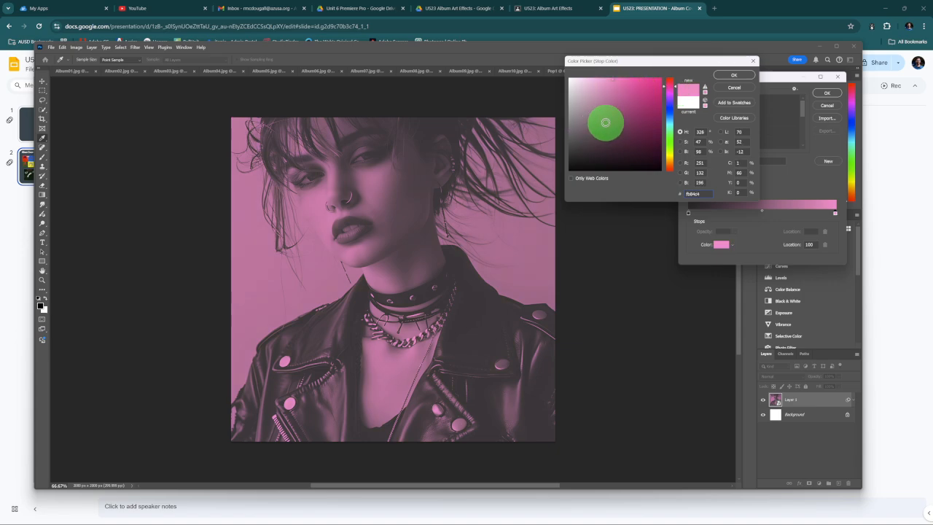
click(731, 76)
click(823, 93)
click(738, 132)
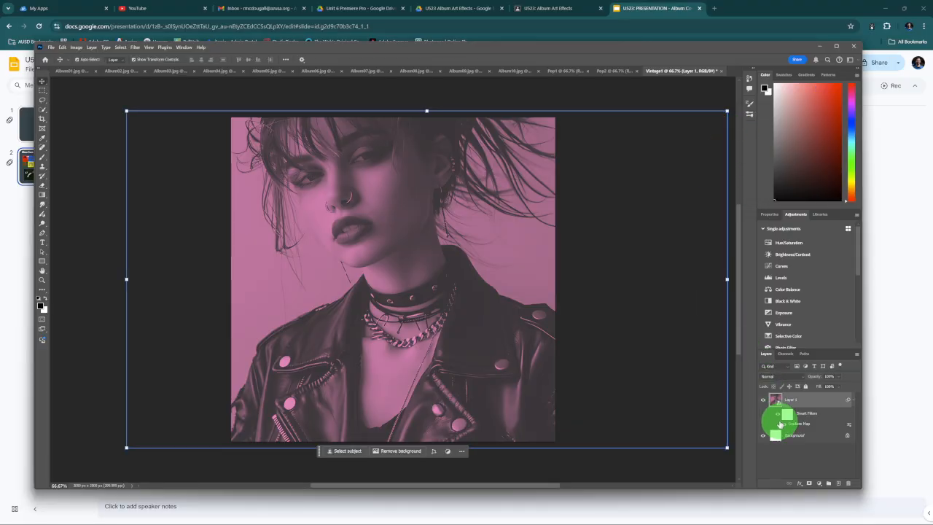
click(785, 427)
click(785, 427)
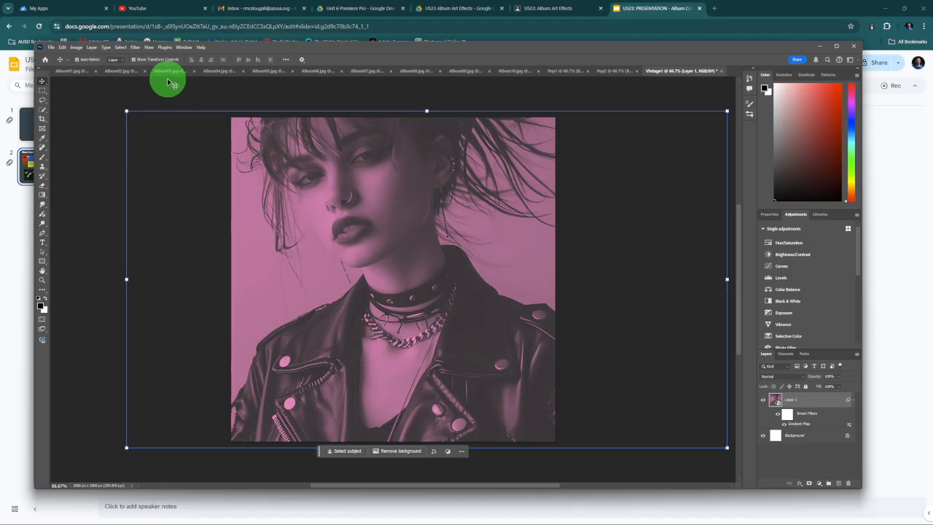
Step: Add a Noise smart filter of about 23% with uniform distribution to the pink-toned portrait
click(134, 47)
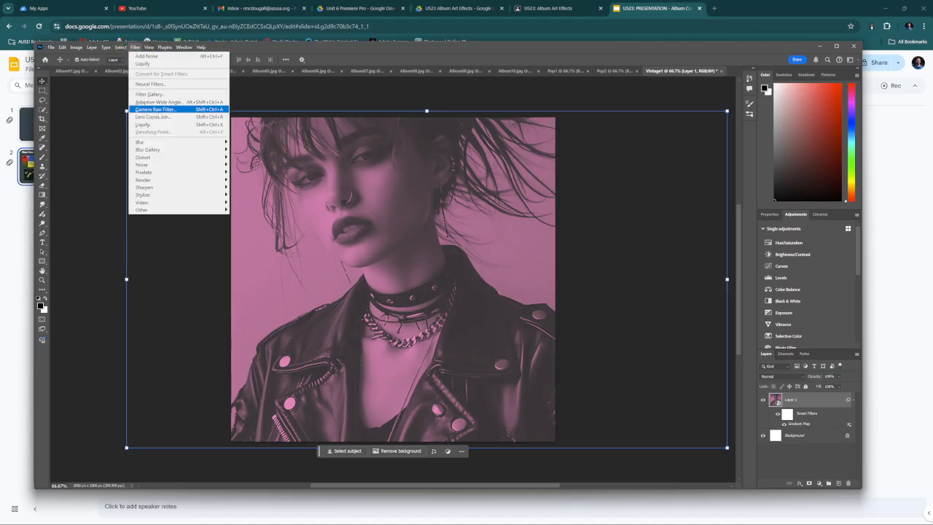
mouse_move(185, 167)
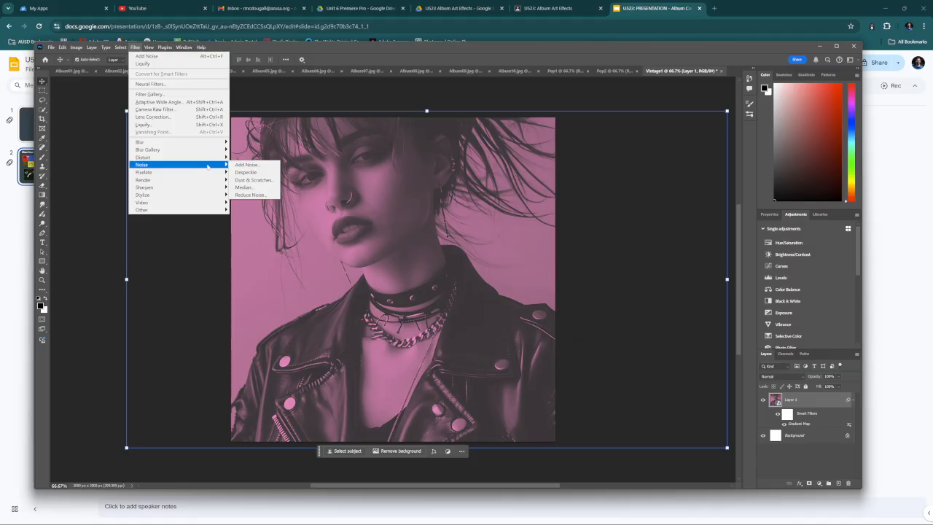
click(237, 166)
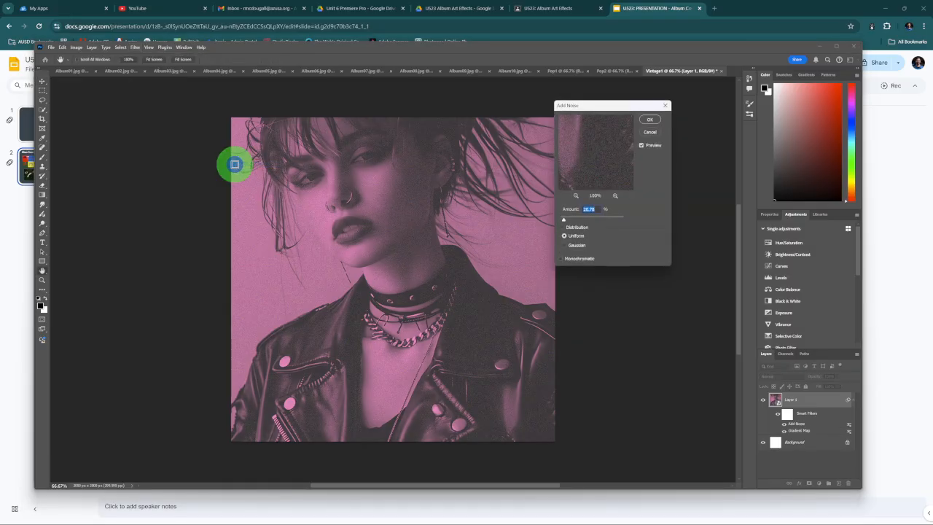
click(561, 217)
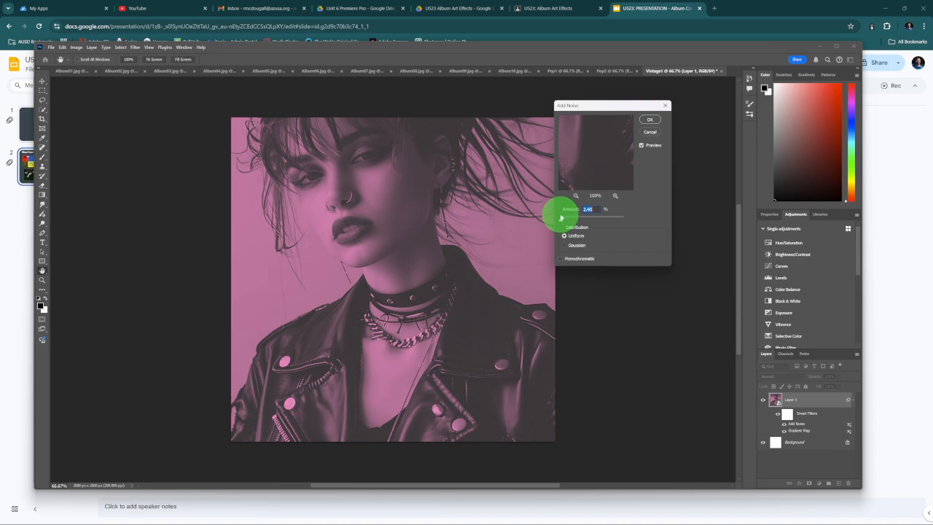
drag(567, 221, 615, 221)
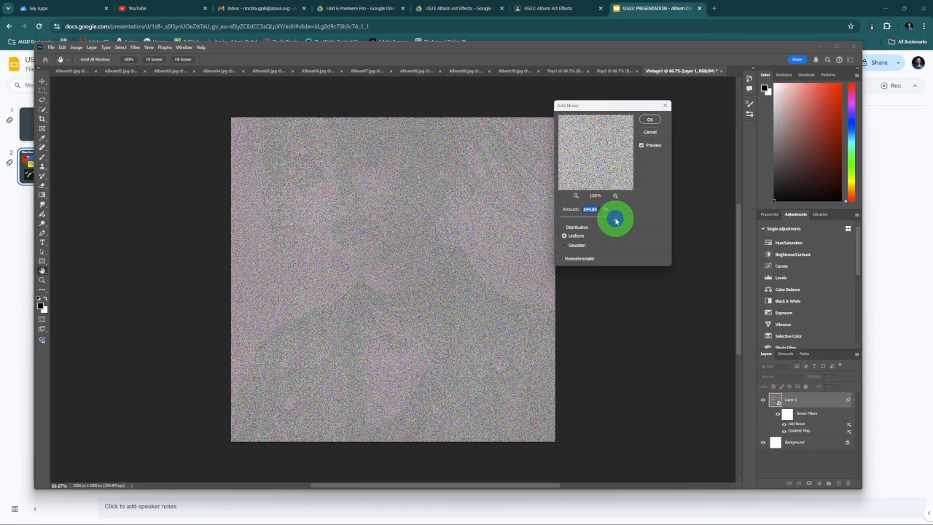
drag(603, 221, 568, 218)
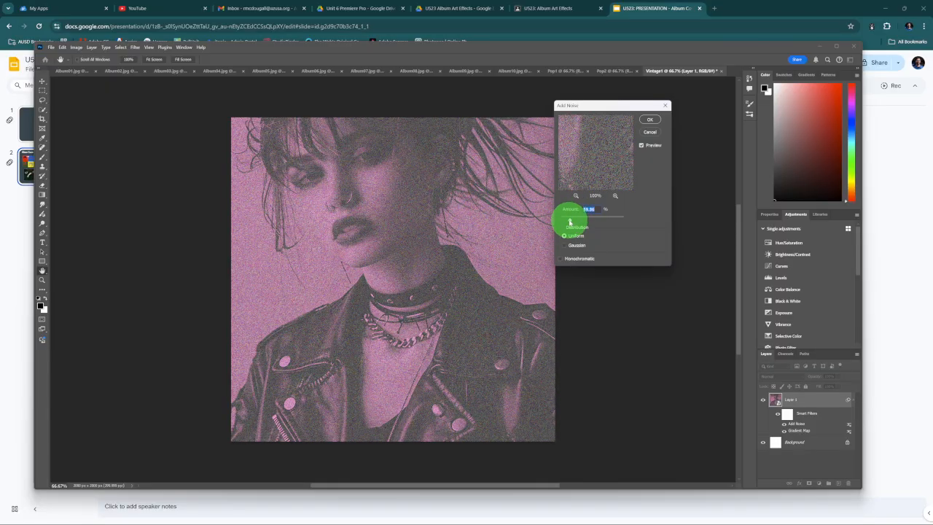
drag(564, 223, 564, 223)
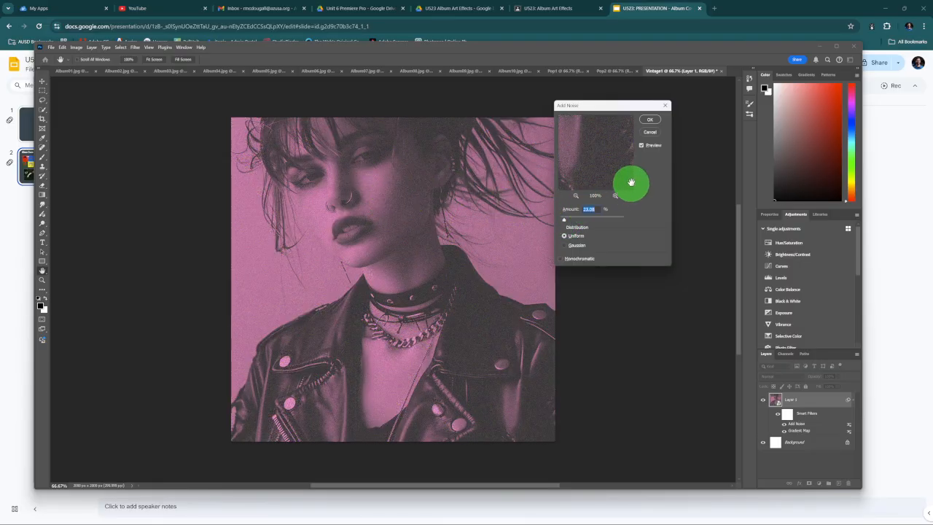
click(648, 123)
Step: Toggle the portrait's smart filters off and on to compare the vintage effect with the original photo
scroll(396, 196, up, 3)
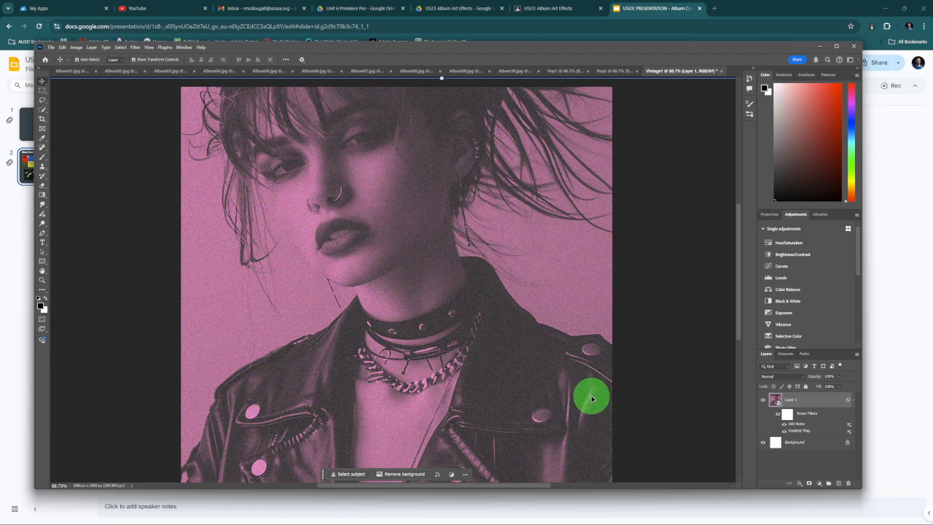
click(778, 413)
click(777, 413)
click(777, 415)
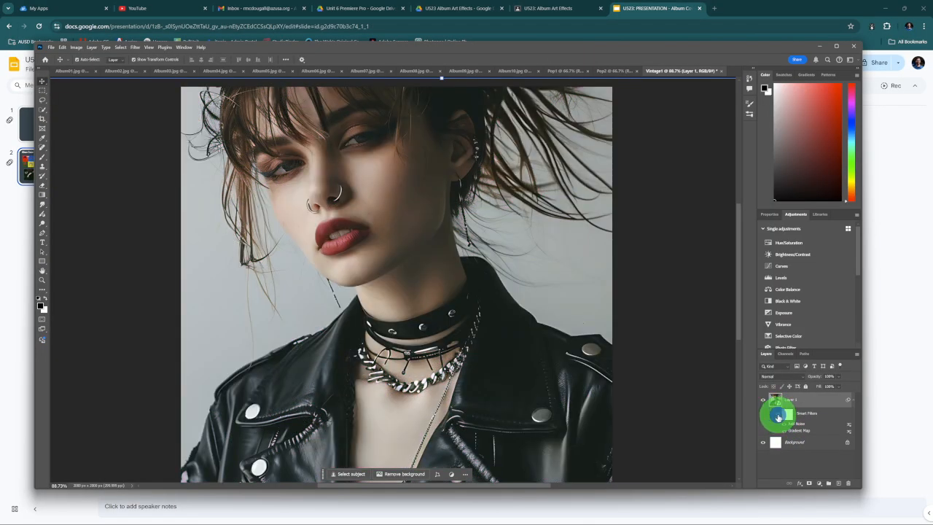
click(778, 414)
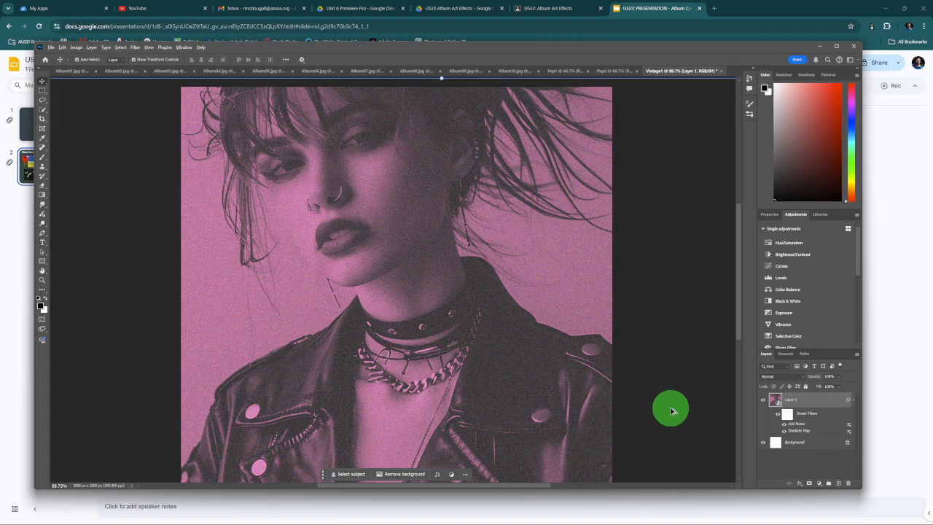
scroll(671, 410, down, 2)
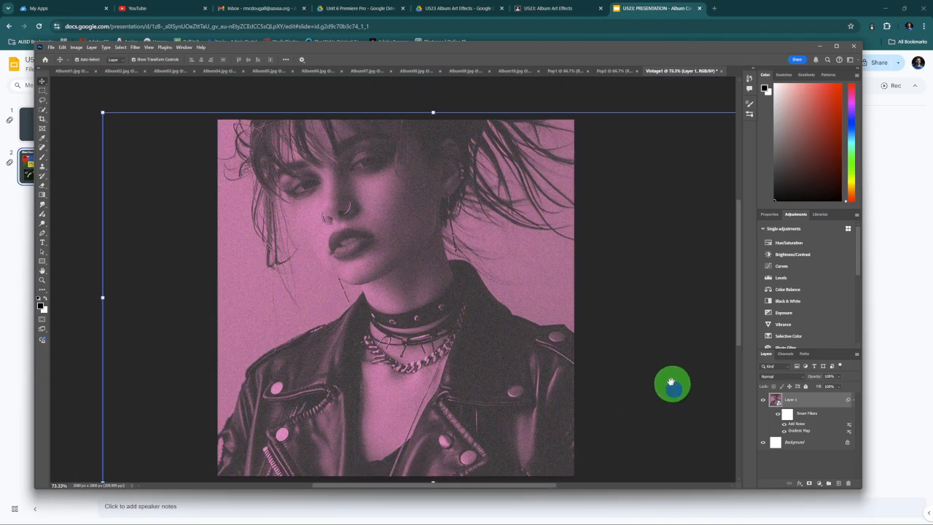
drag(672, 387, 668, 378)
click(785, 462)
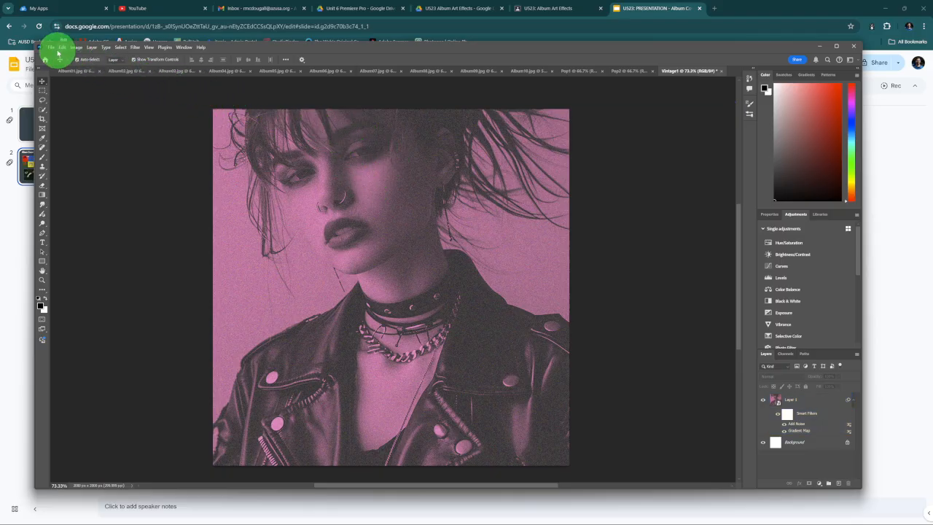
Step: Create a new 2000 x 2000 pixel document named Vintage2 with a white background
click(51, 47)
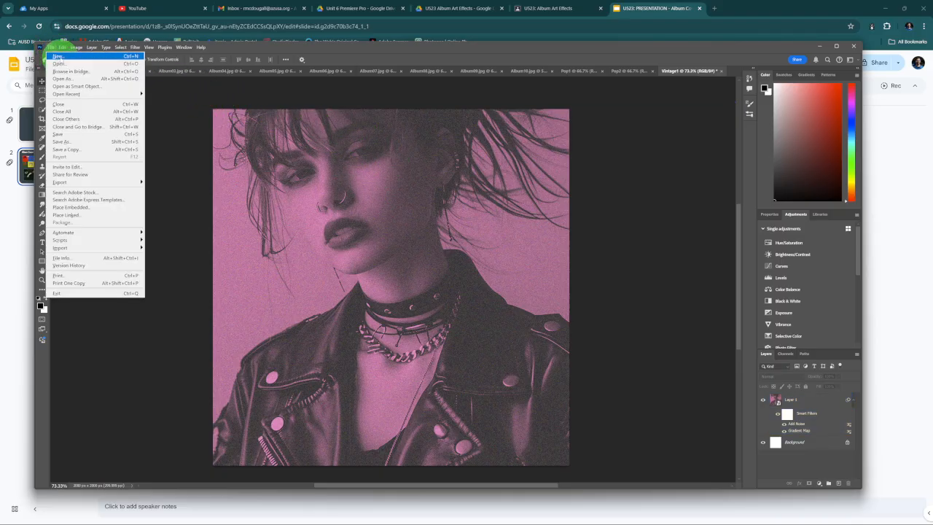
click(80, 63)
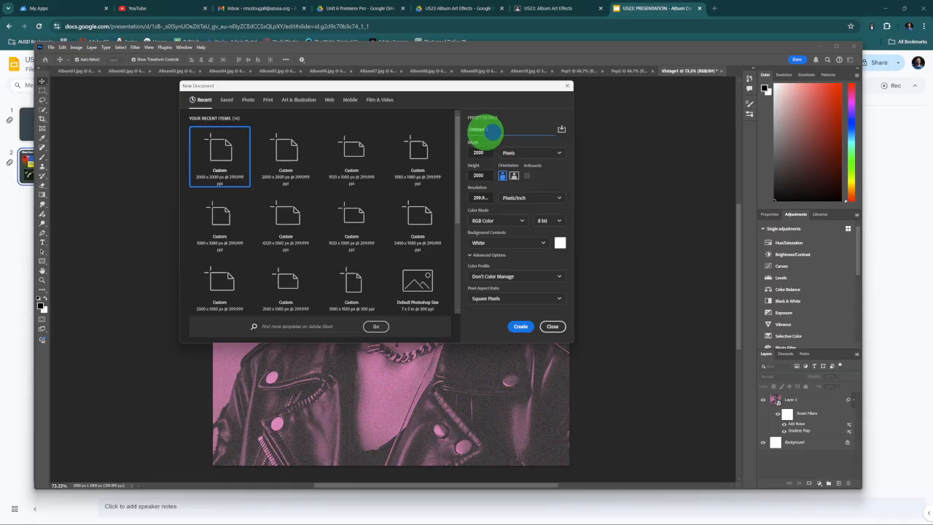
drag(496, 130, 460, 134)
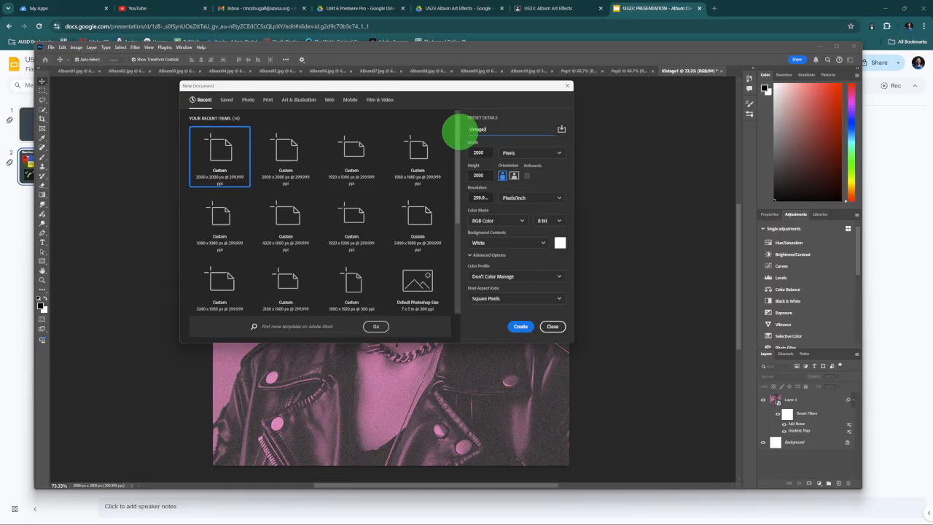
click(519, 325)
Step: Browse the open album photos and place the curly-haired man from Album07.jpg on the Vintage2 canvas
click(257, 71)
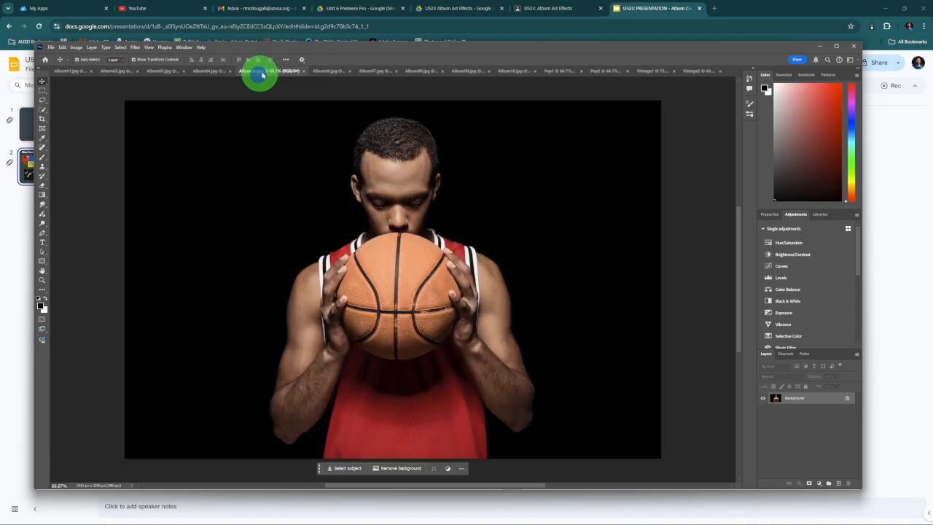
click(321, 70)
click(374, 71)
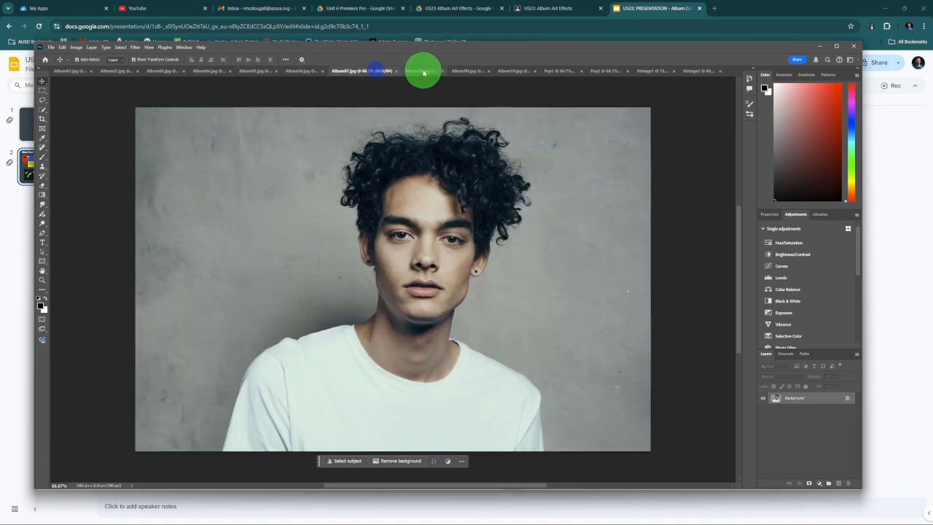
click(421, 71)
click(346, 71)
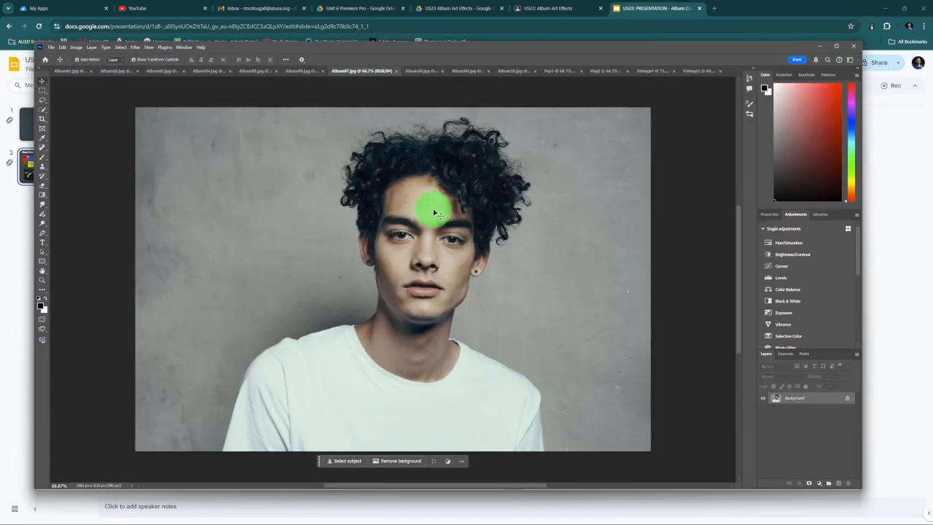
click(423, 210)
drag(596, 149, 387, 268)
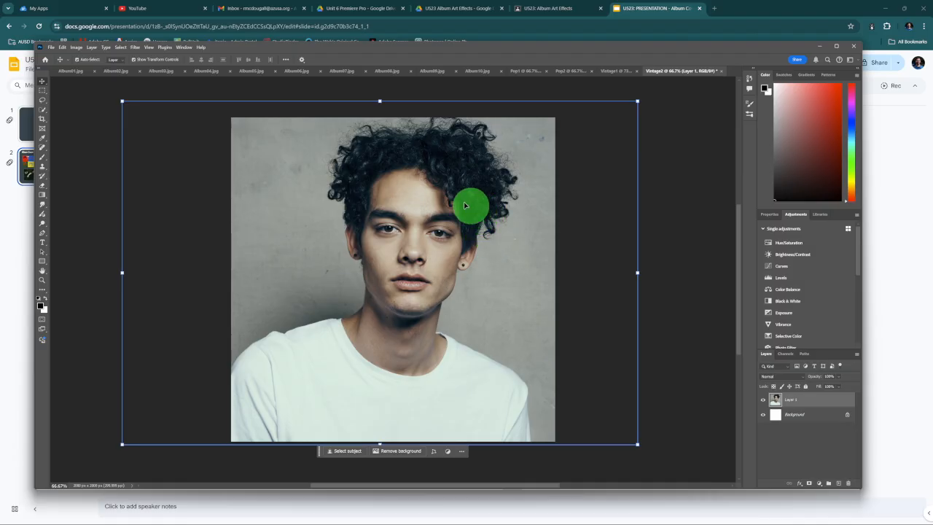
Step: View the Album03.jpg photo and create a new 2000 x 2000 pixel document named Glitch1
click(161, 72)
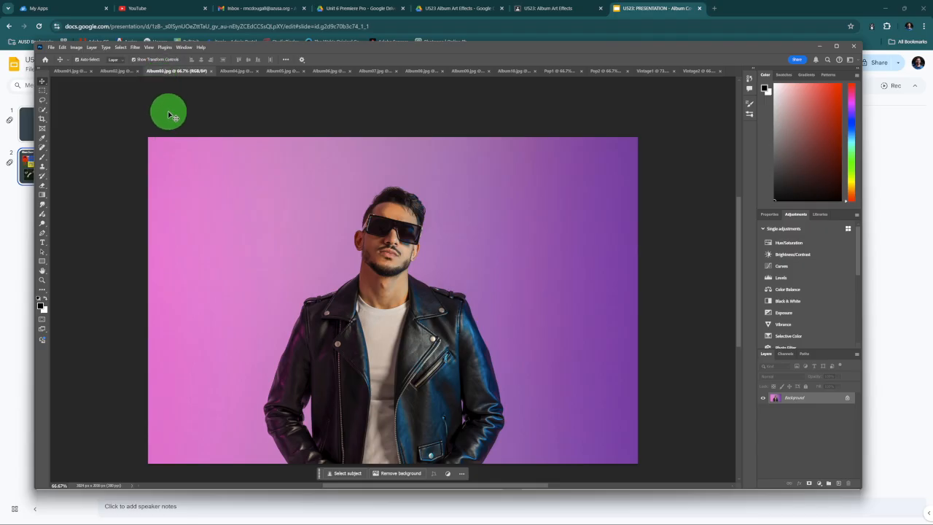
click(51, 48)
click(51, 56)
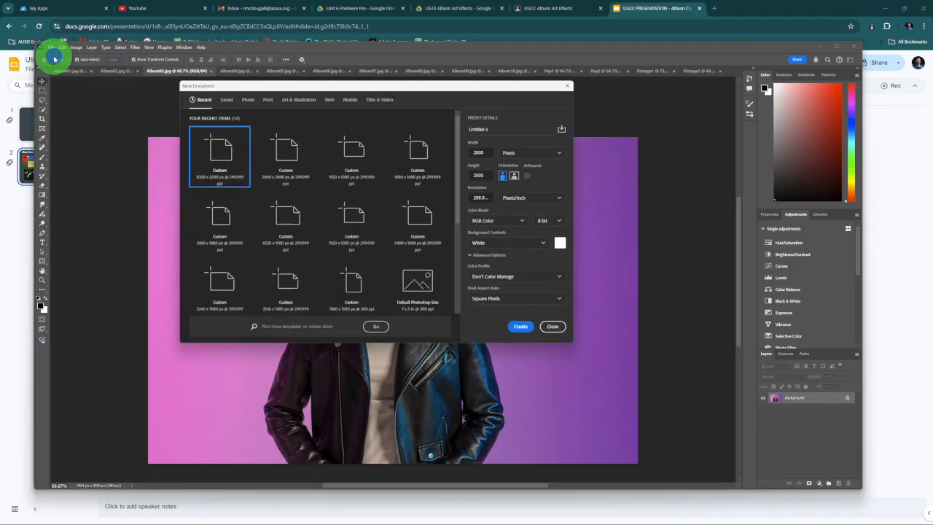
drag(495, 129, 464, 140)
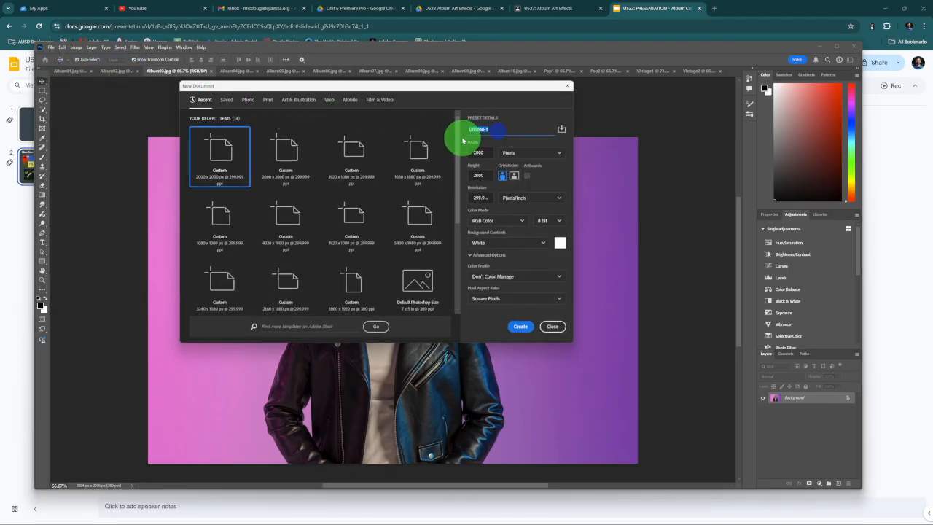
text(Glitch1)
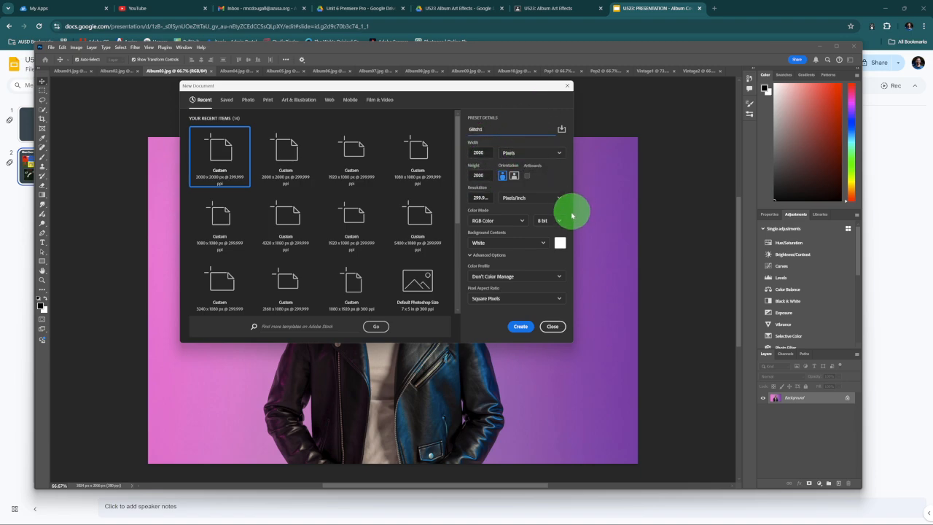
click(521, 325)
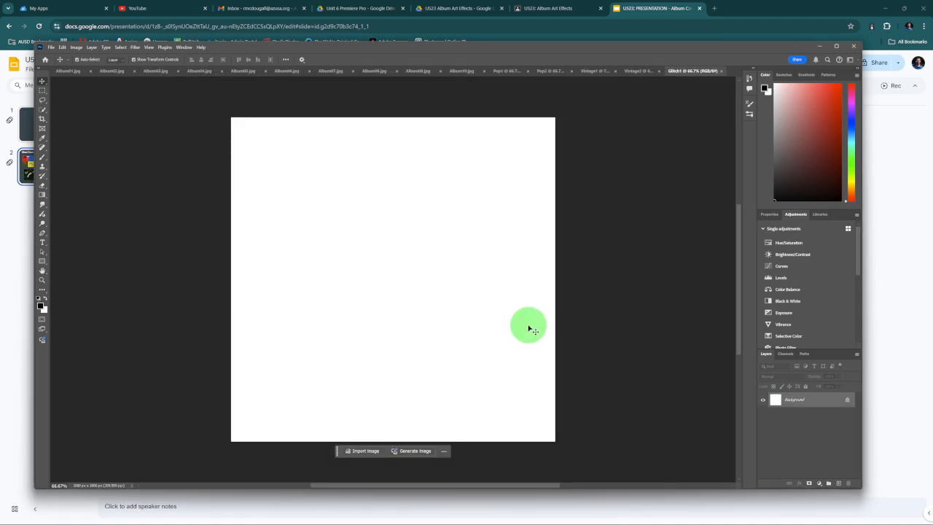
Step: Place the Album03.jpg photo of the man in sunglasses on the Glitch1 canvas and convert its layer to a smart object
click(149, 72)
mouse_move(404, 226)
mouse_down()
mouse_move(696, 75)
mouse_move(569, 160)
mouse_move(418, 238)
mouse_move(404, 276)
mouse_move(396, 270)
mouse_up()
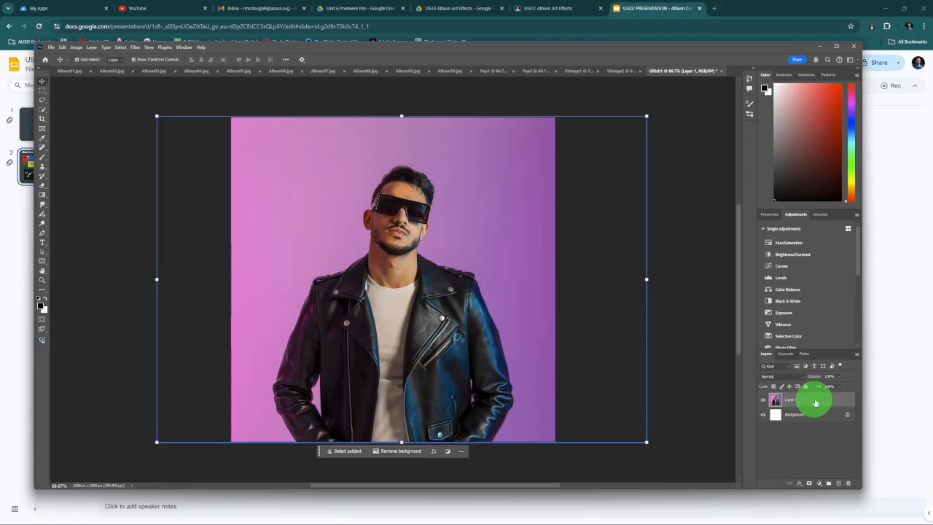
right_click(823, 403)
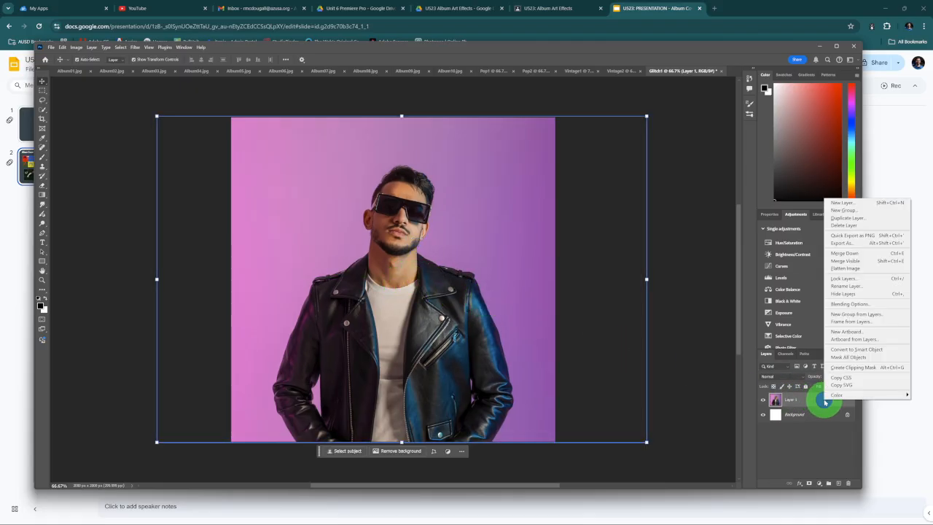
click(846, 349)
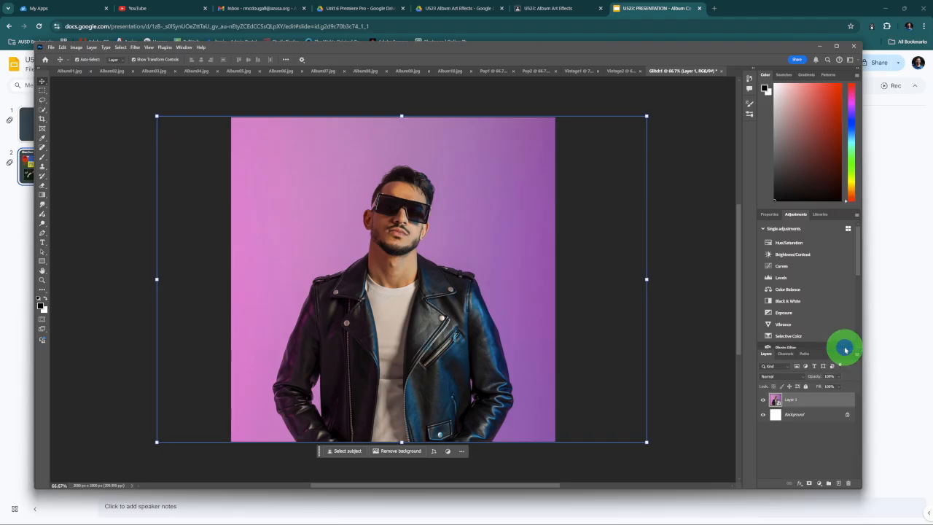
Step: Scale the sunglasses portrait to about 108% and position it so it fills the canvas
drag(401, 116, 410, 75)
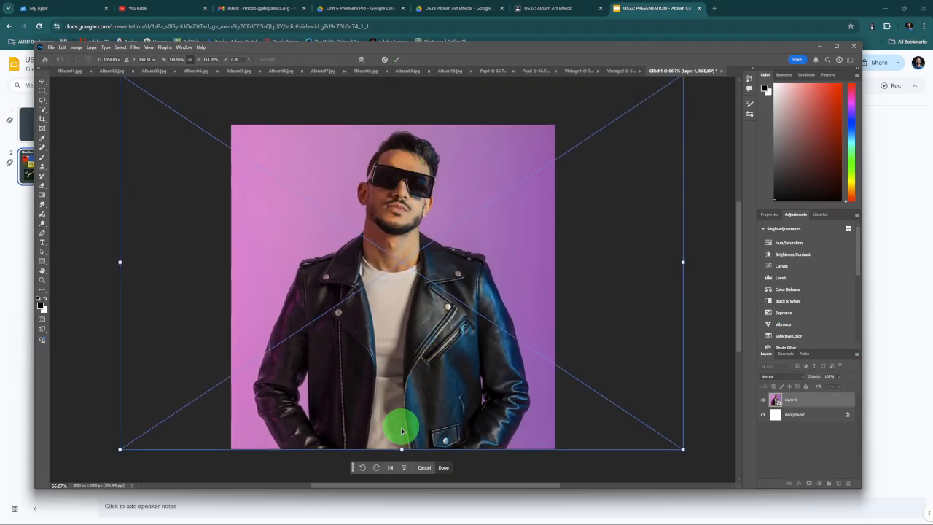
drag(402, 450, 401, 428)
drag(396, 379, 398, 402)
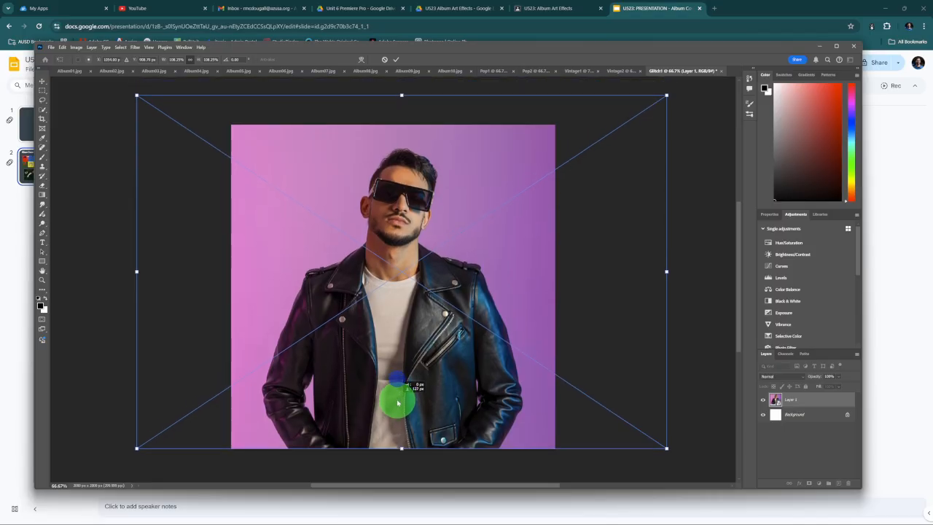
click(395, 59)
click(794, 452)
Step: Desaturate the sunglasses portrait layer with a Hue/Saturation adjustment, setting Saturation to -100
click(815, 403)
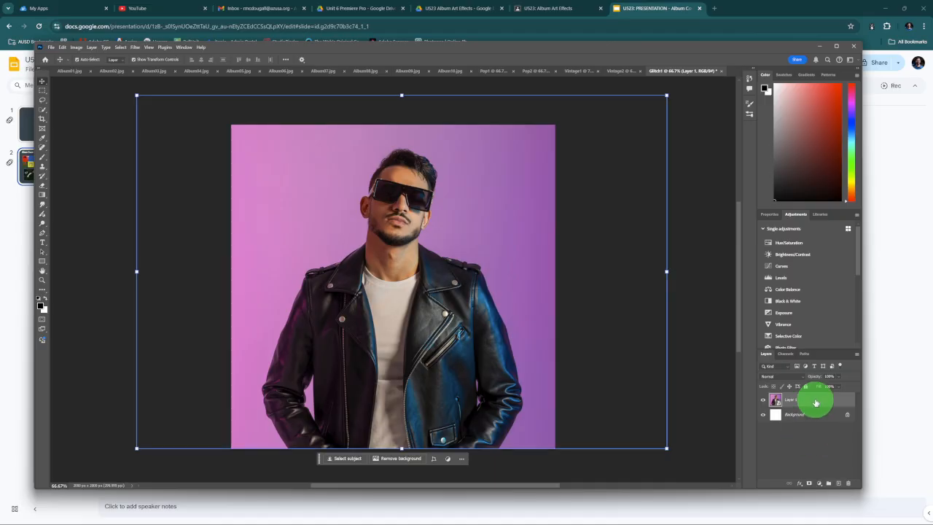
click(816, 402)
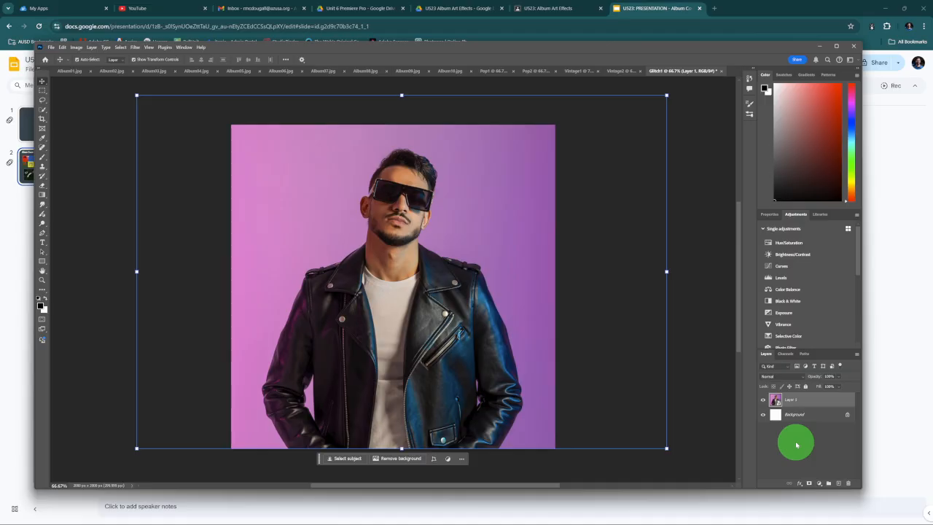
key(ctrl+u)
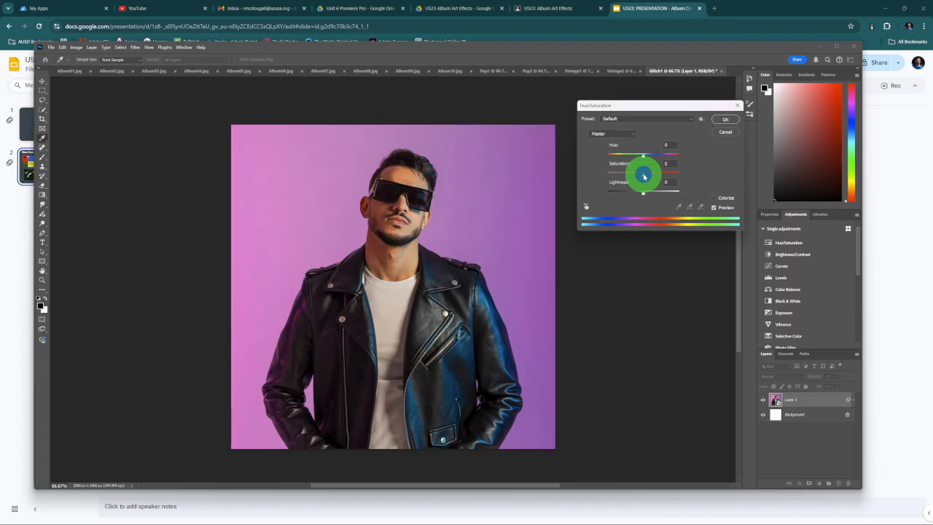
drag(643, 176, 599, 176)
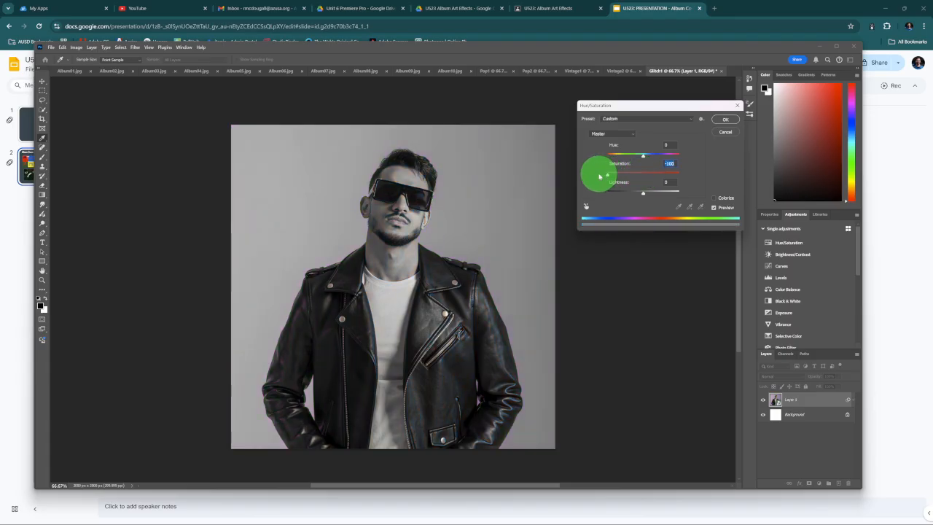
click(724, 120)
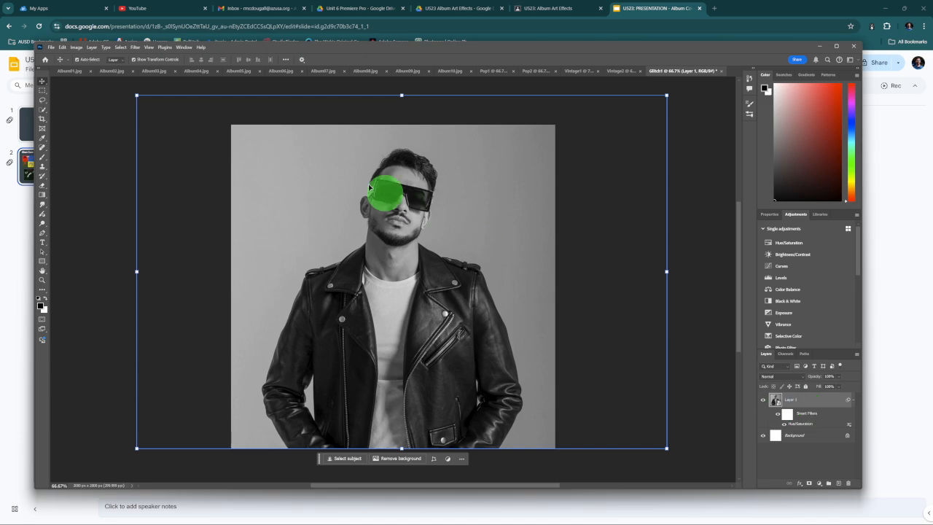
click(76, 46)
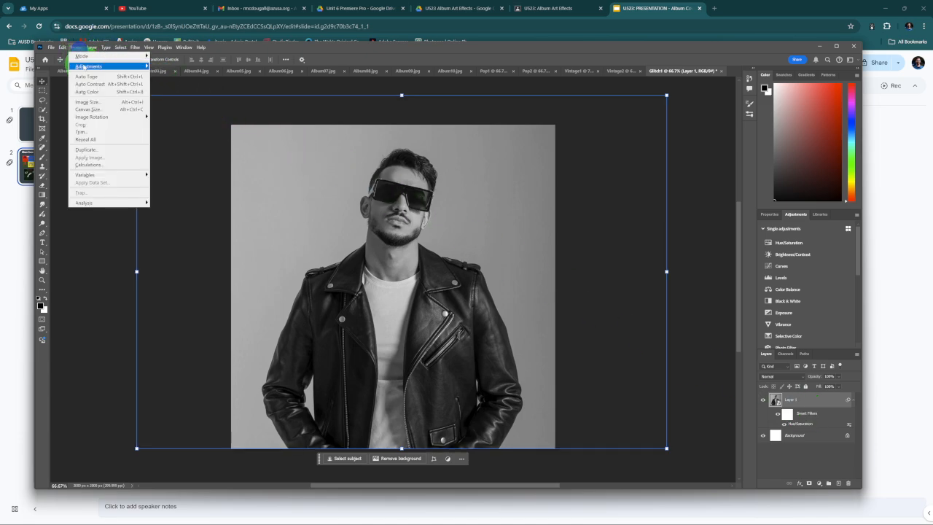
mouse_move(85, 67)
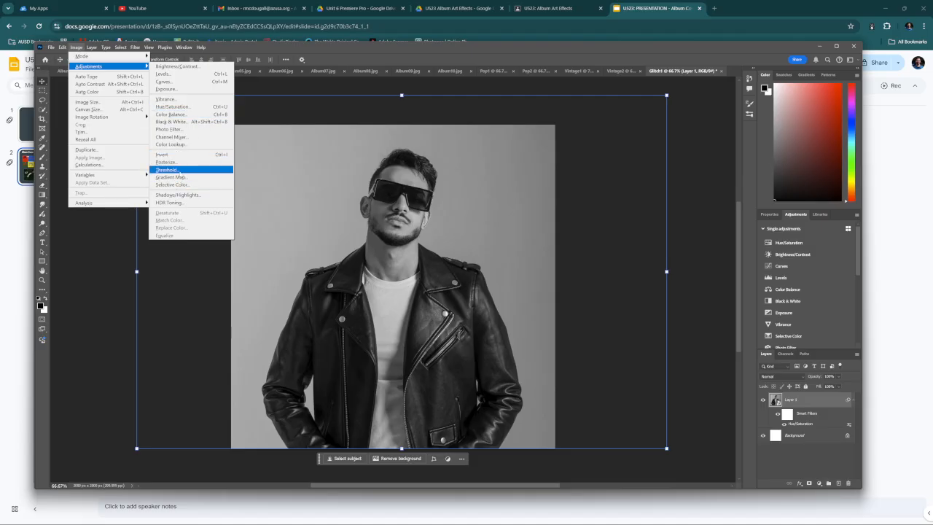
click(486, 47)
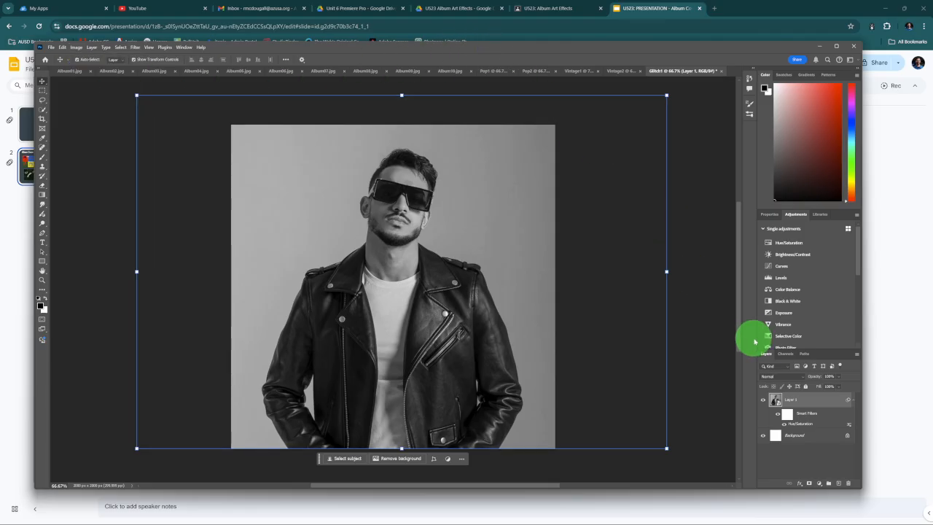
Step: Collapse the smart filters list under the sunglasses portrait layer and duplicate that layer
click(854, 404)
click(855, 404)
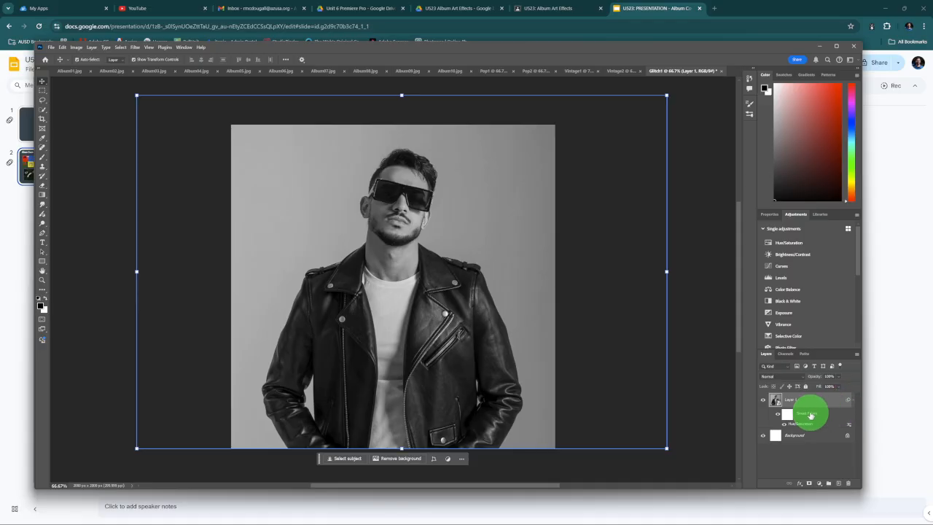
click(854, 403)
click(854, 402)
click(855, 403)
click(854, 402)
click(854, 403)
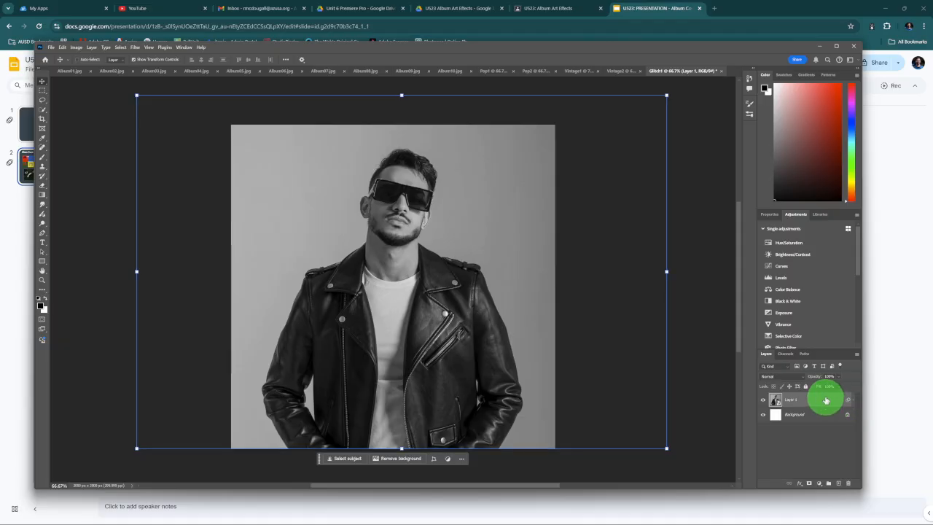
key(ctrl+j)
Step: Rename the original portrait layer Cyan and the duplicate above it Red
mouse_move(799, 405)
mouse_down()
mouse_move(793, 410)
mouse_move(791, 400)
mouse_move(790, 416)
mouse_up()
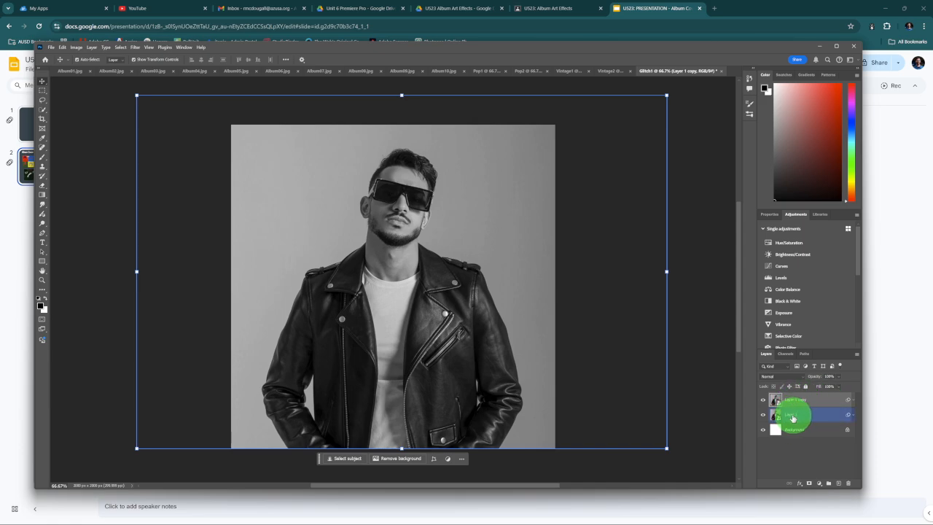
double_click(789, 415)
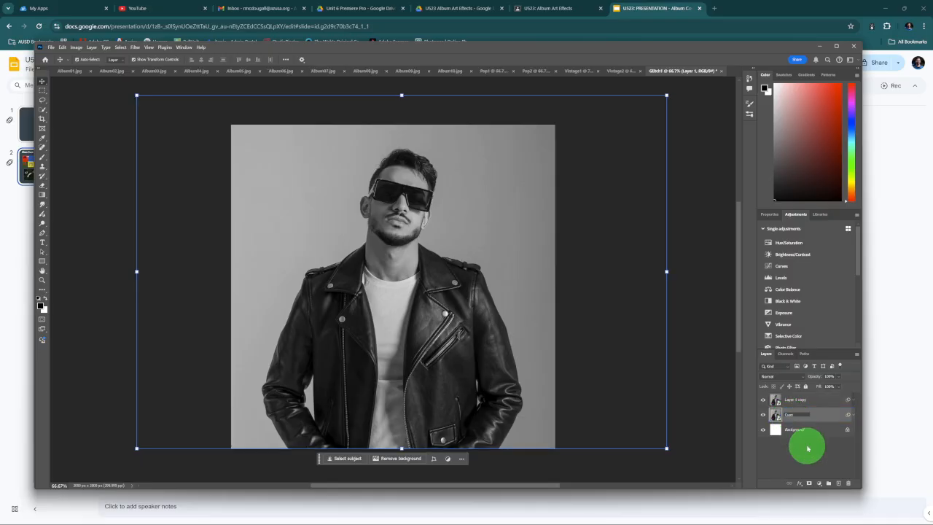
click(808, 448)
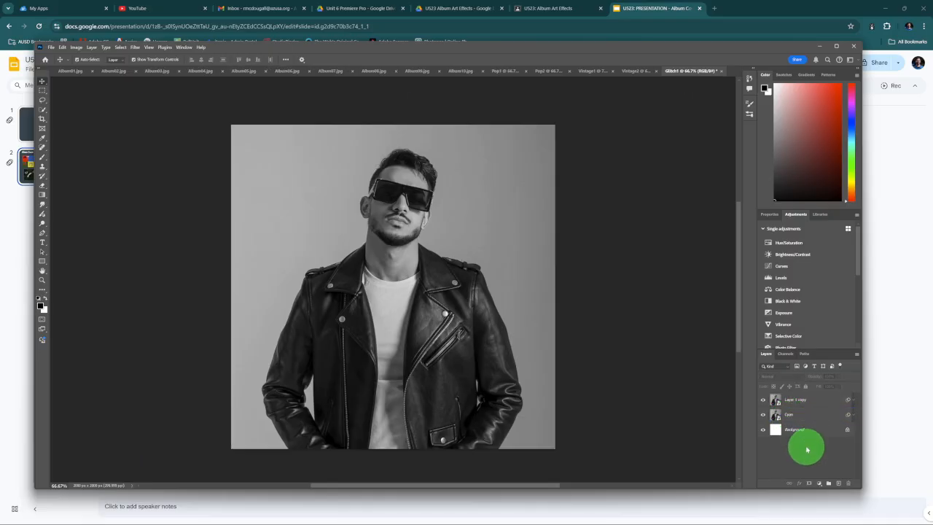
click(795, 401)
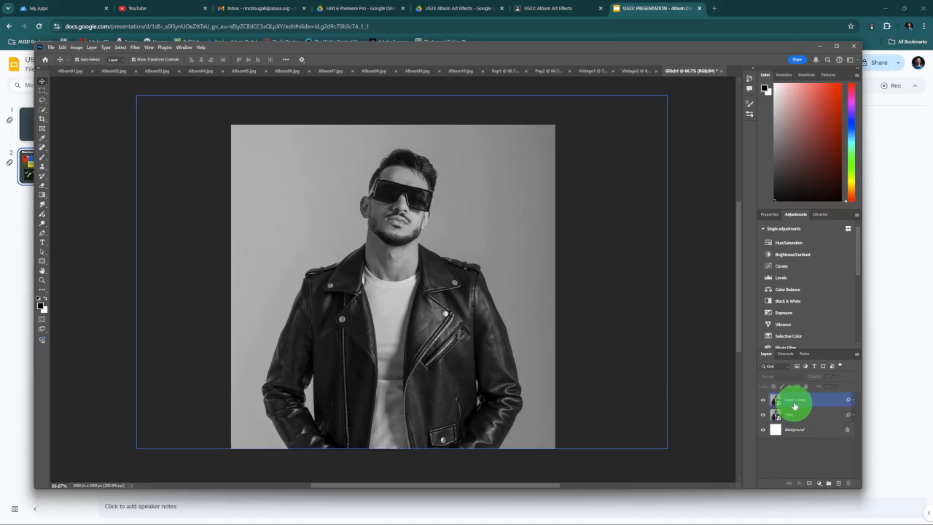
double_click(795, 400)
text(Red)
key(Return)
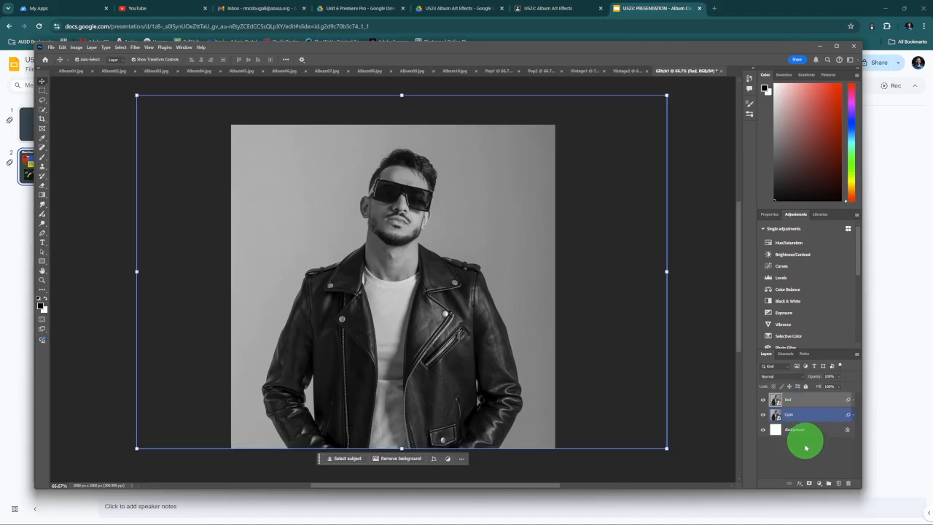
Step: Turn off the R channel in the Cyan layer's advanced blending options
click(817, 412)
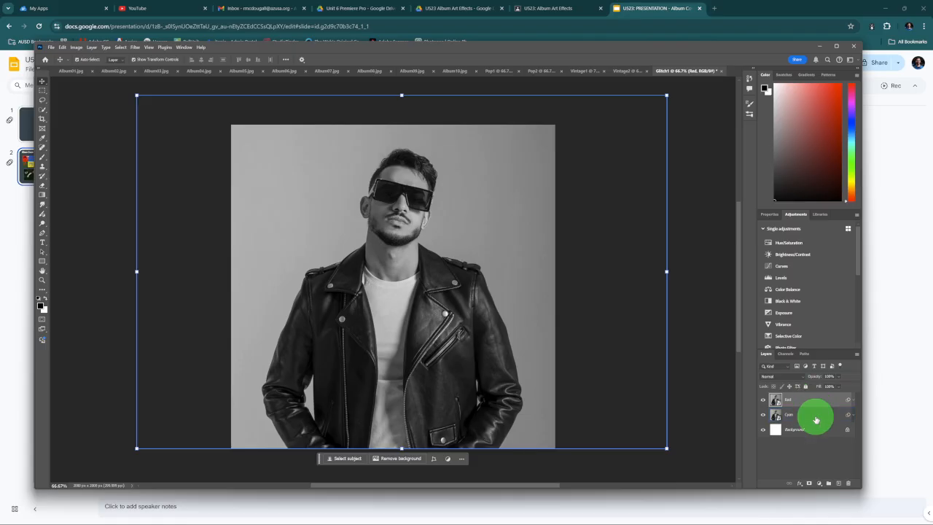
click(821, 416)
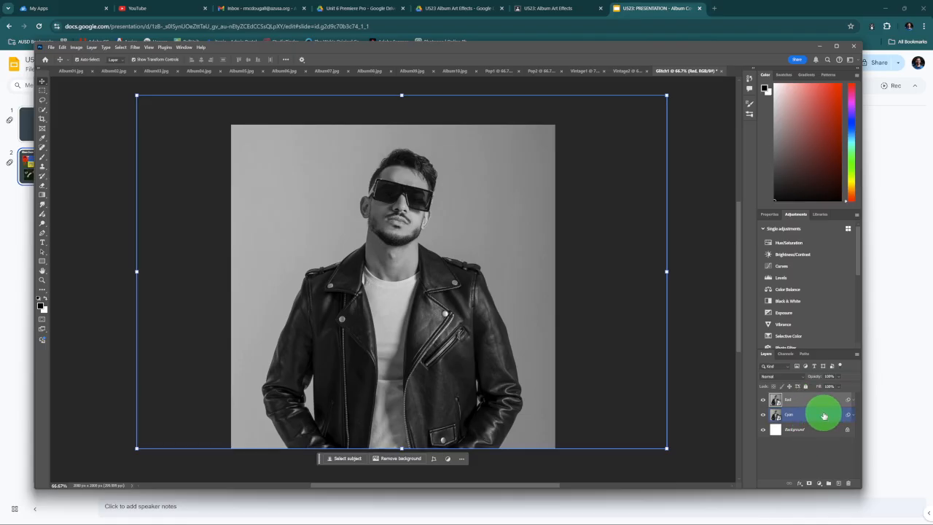
double_click(824, 416)
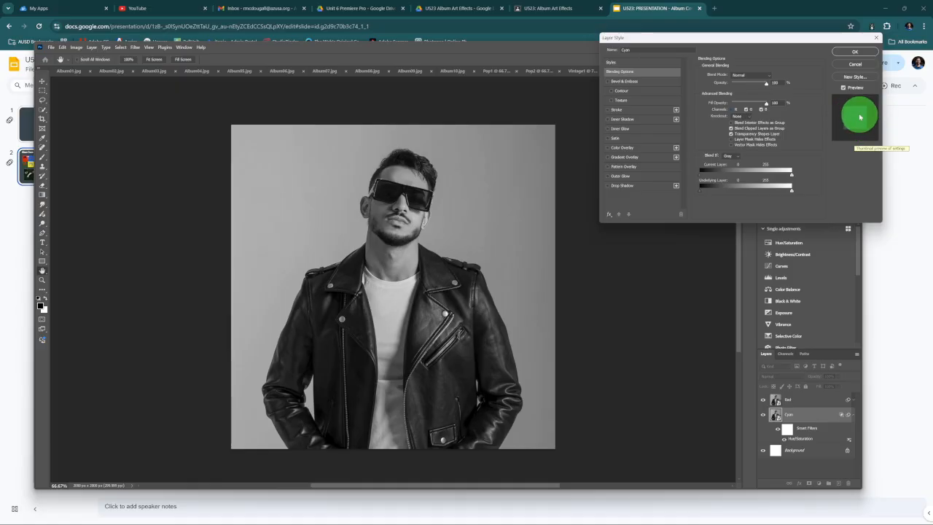
click(854, 52)
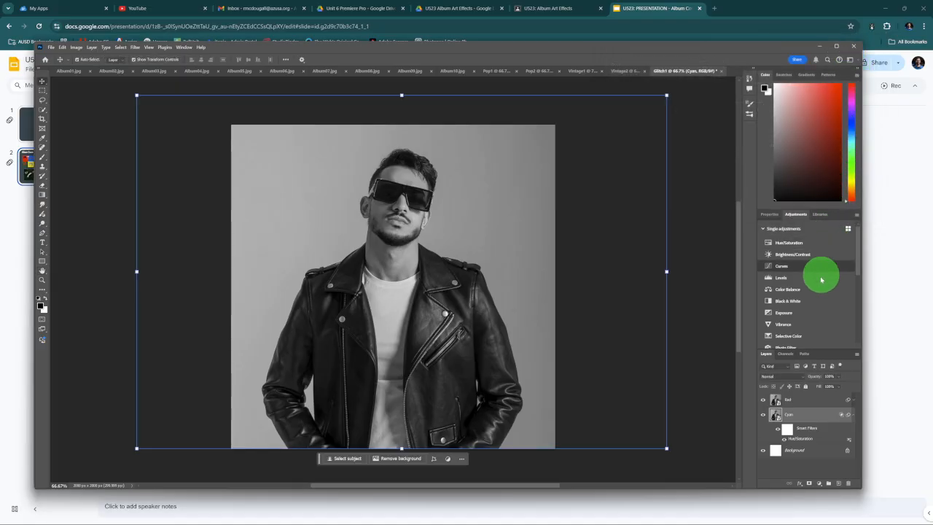
Step: Turn off the G and B channels in the Red layer's advanced blending options and collapse both layers' smart filter lists
click(808, 400)
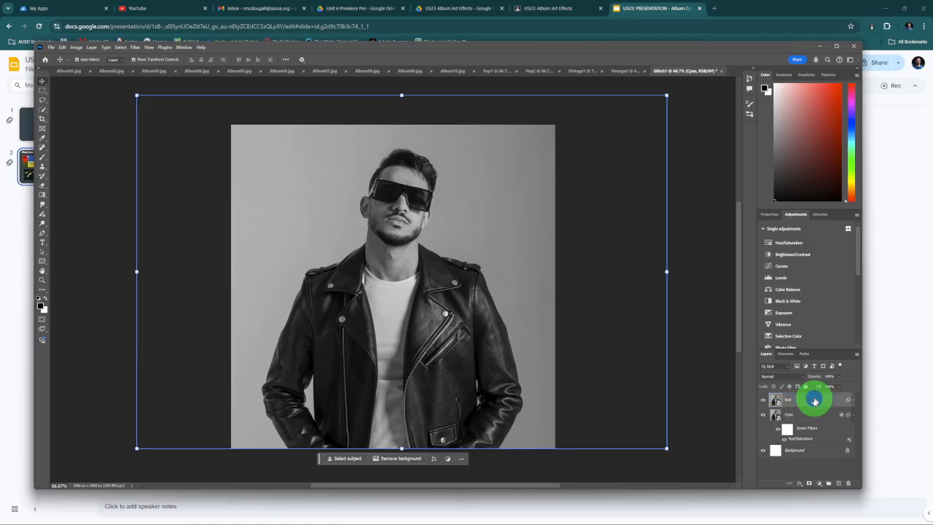
double_click(815, 400)
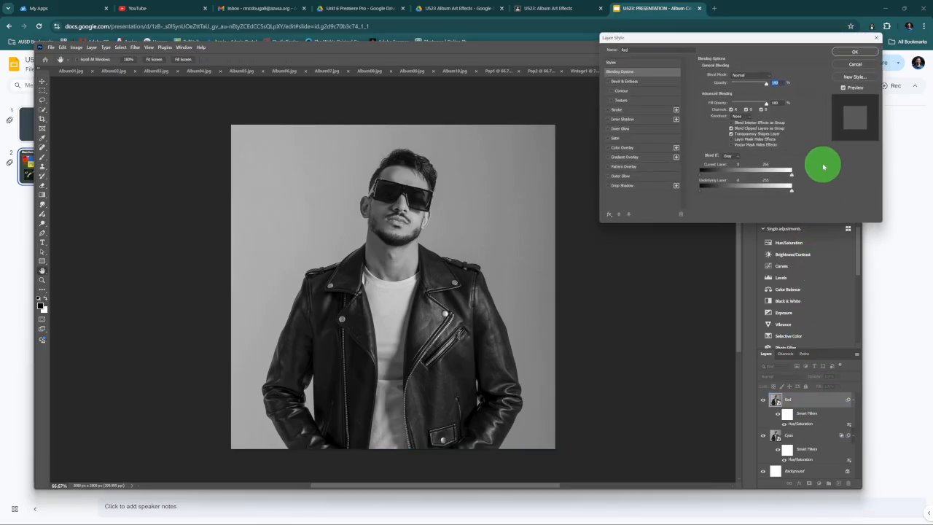
click(761, 110)
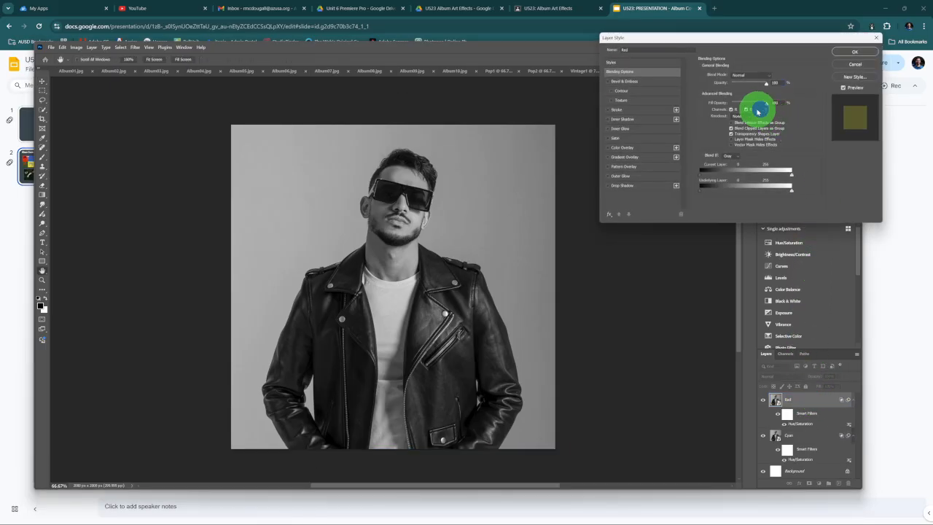
click(746, 110)
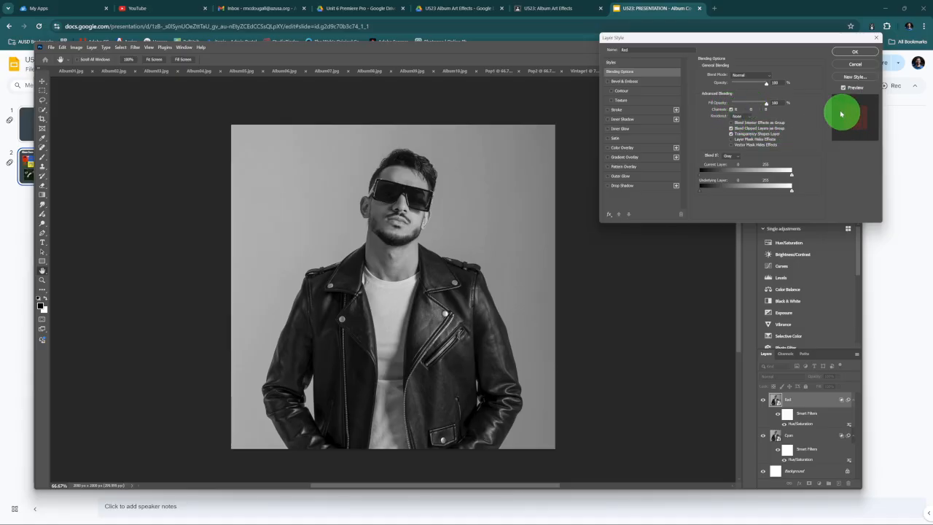
click(850, 54)
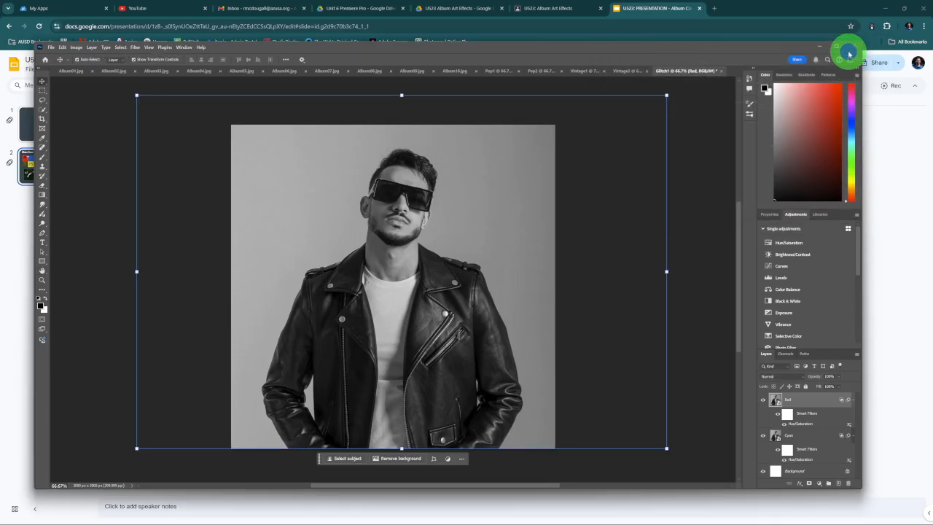
click(848, 399)
click(852, 414)
click(852, 414)
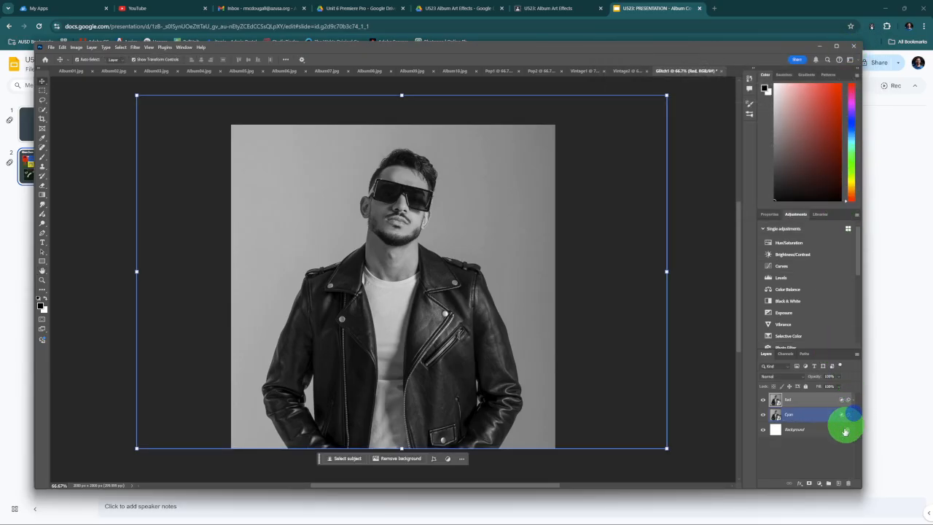
Step: Nudge the Red layer horizontally to the left with the Move tool, offsetting it from the Cyan layer to create red and cyan fringes
click(803, 403)
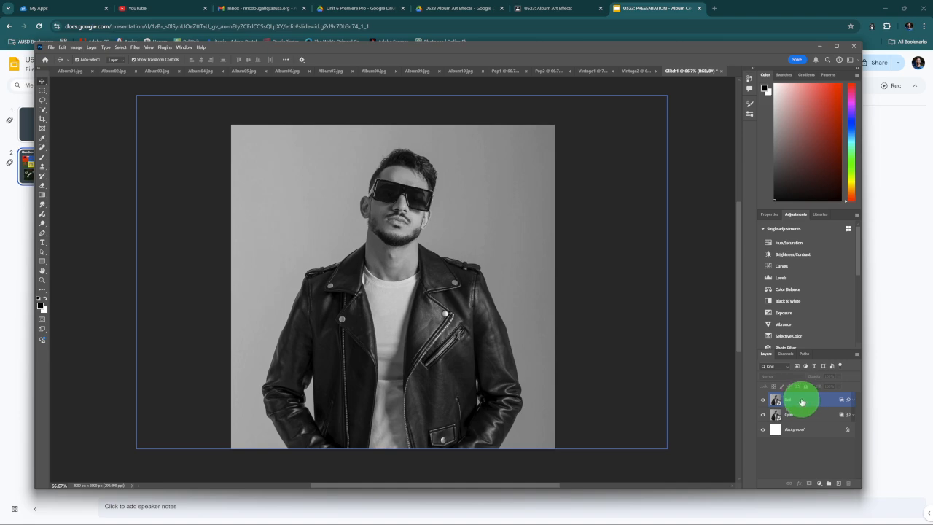
click(814, 400)
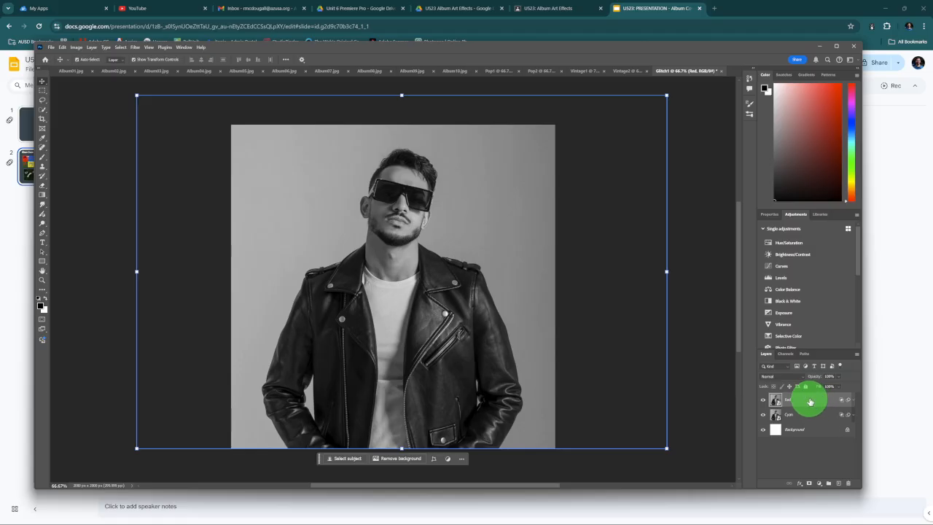
click(43, 85)
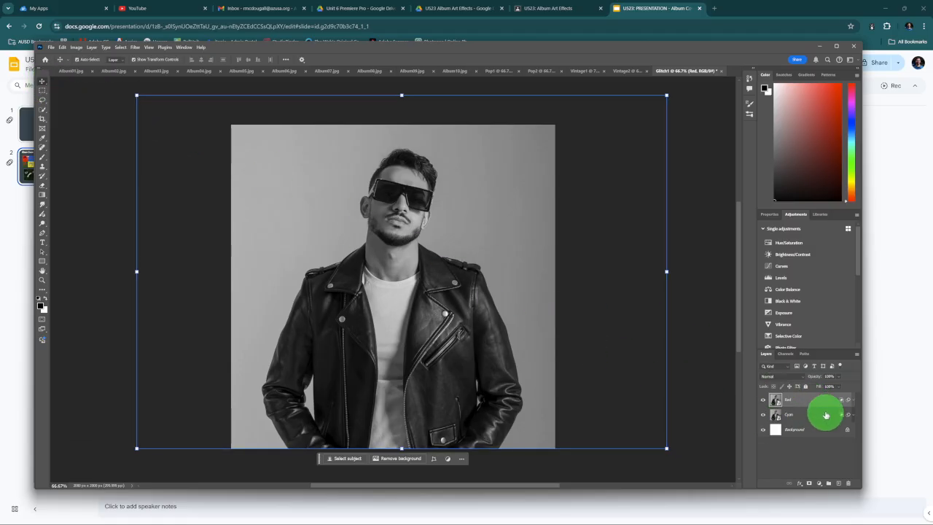
click(818, 404)
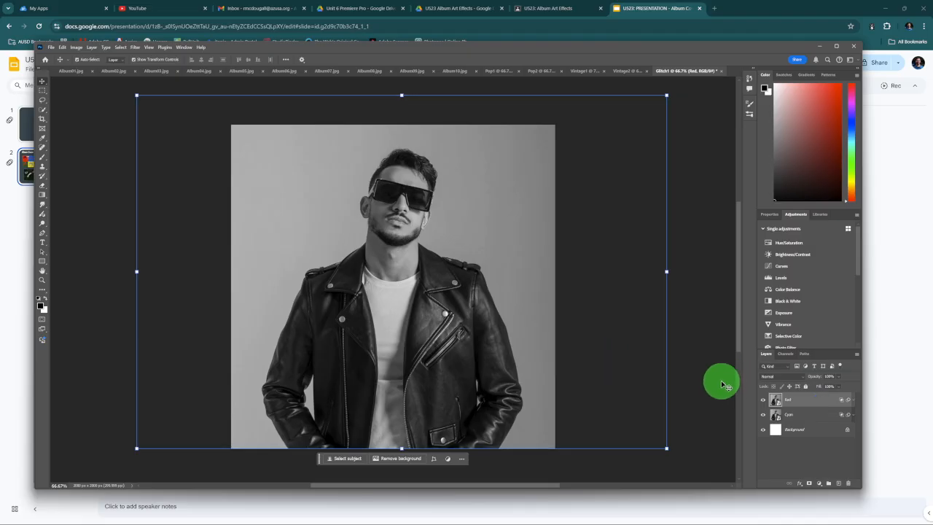
key(Left)
key(Left)
key(Left)
key(Left)
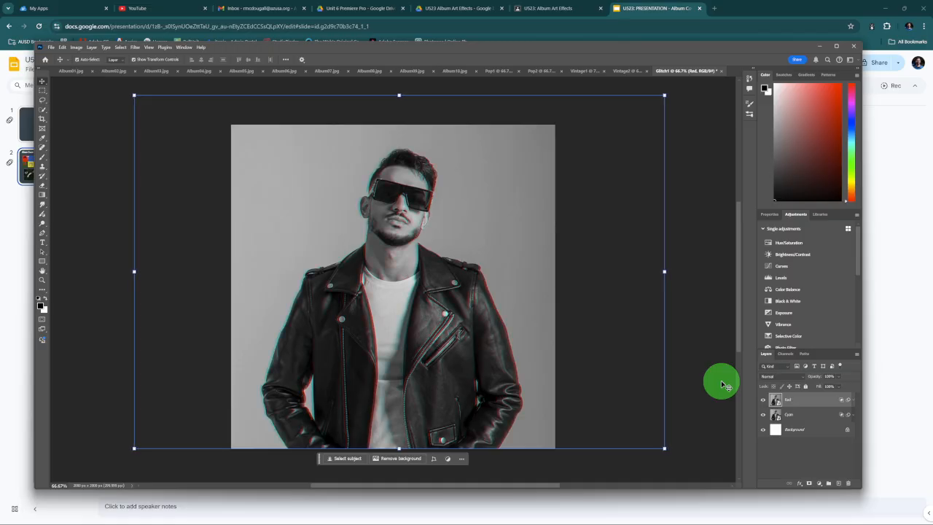
key(Left)
key(Left)
key(Left)
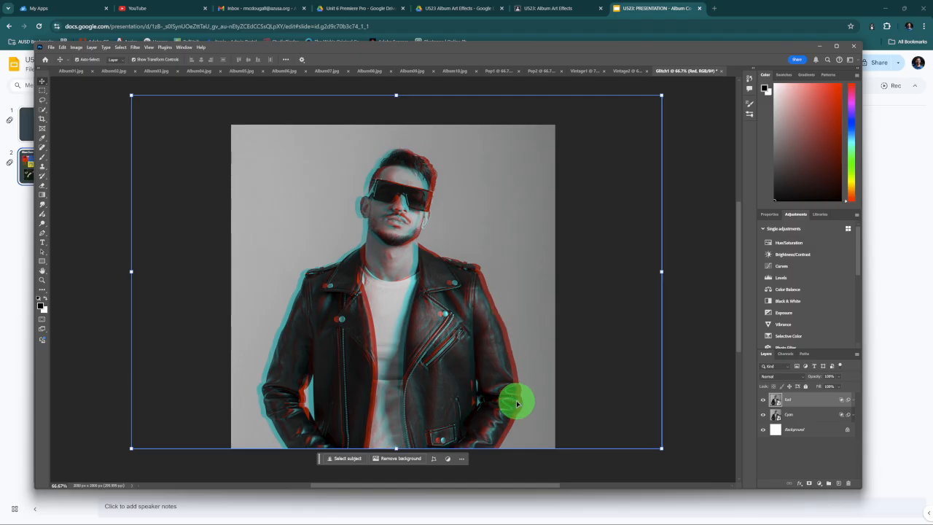
click(822, 465)
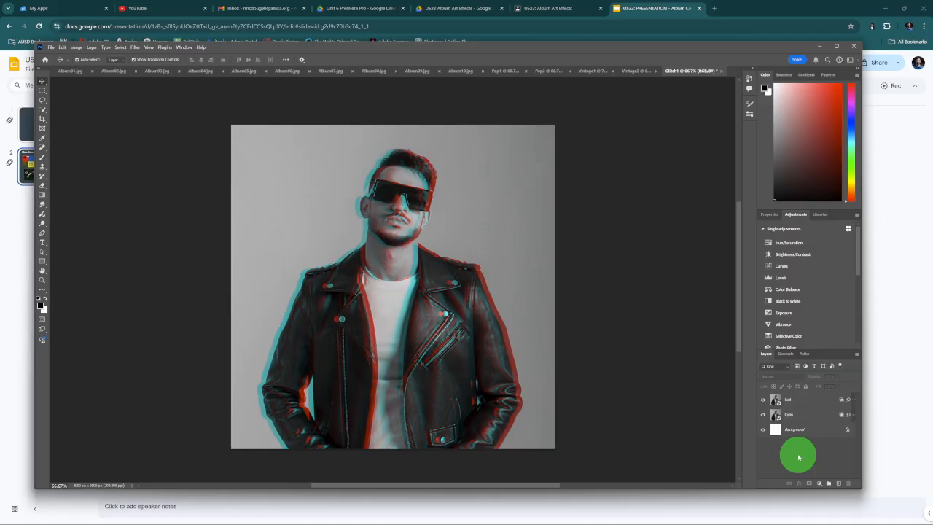
click(450, 238)
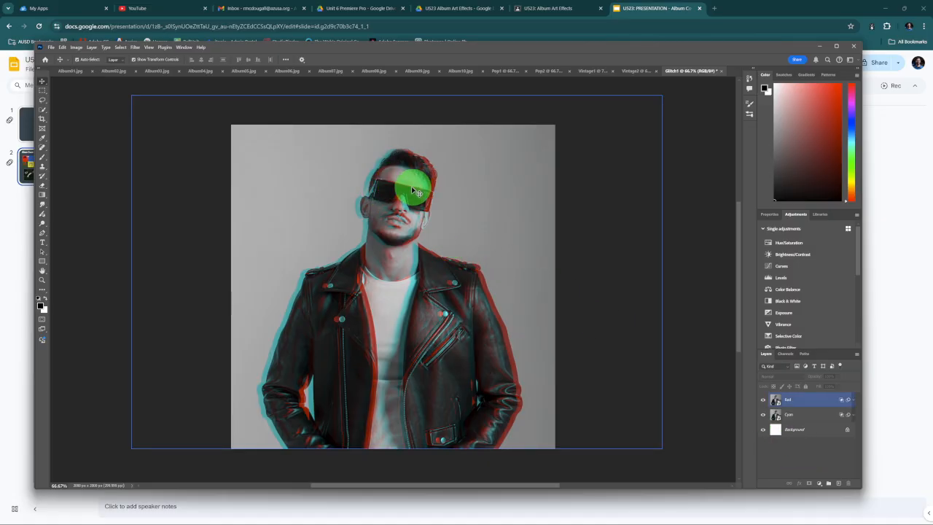
click(775, 441)
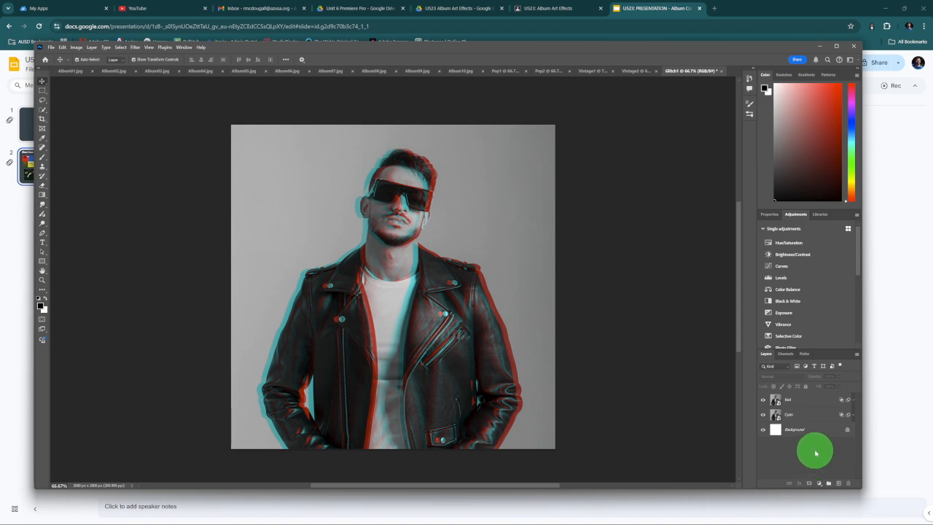
Step: Stamp all visible layers into a new merged layer above the Red layer and keep it selected
click(810, 401)
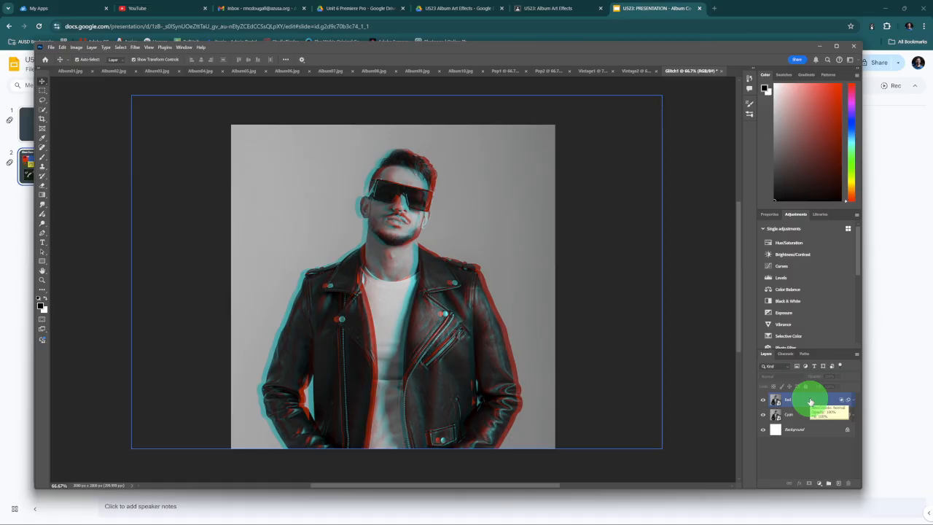
click(809, 402)
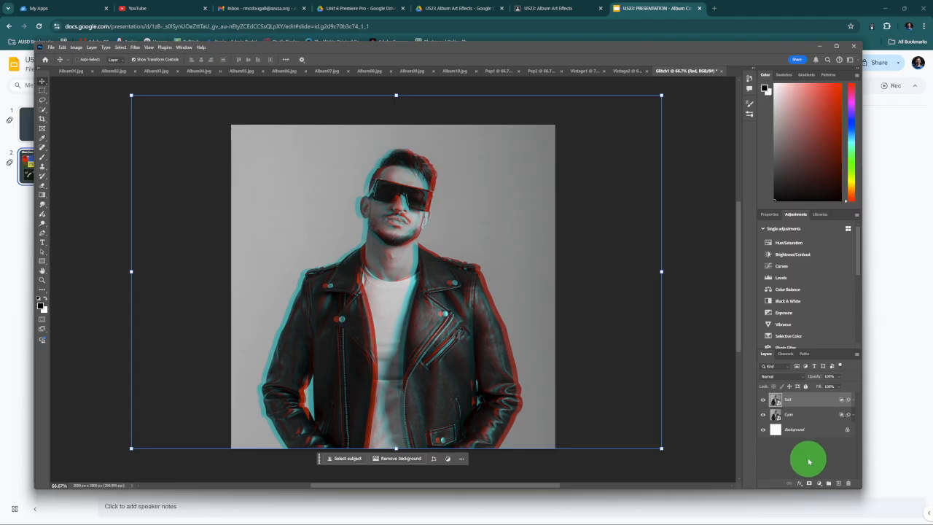
key(ctrl+alt+shift+e)
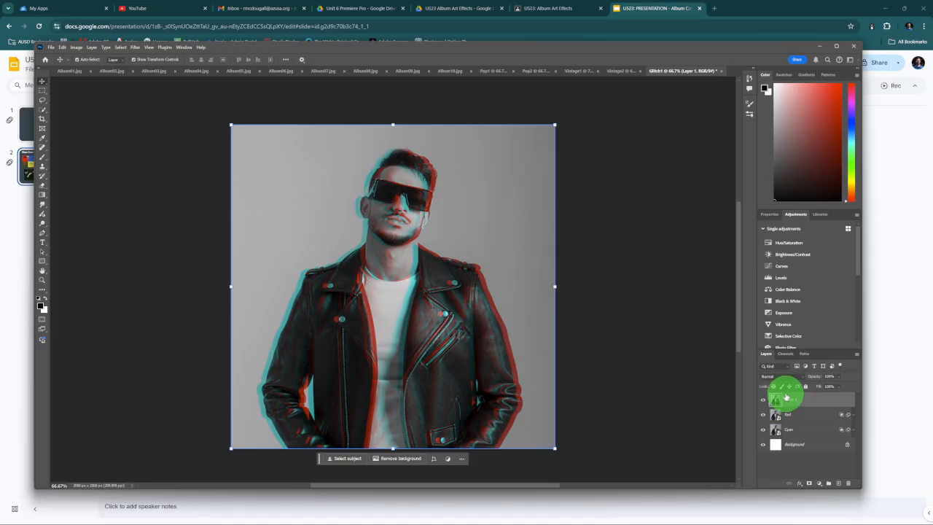
click(787, 429)
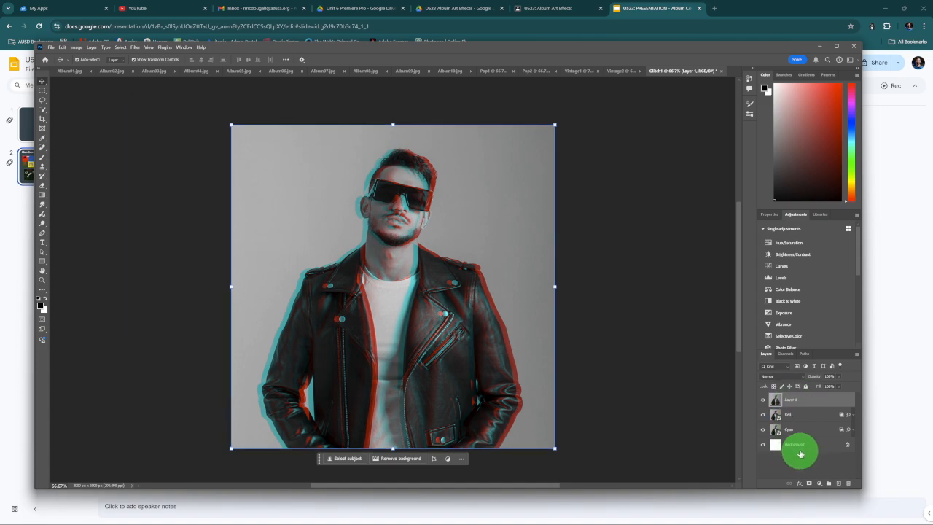
click(811, 403)
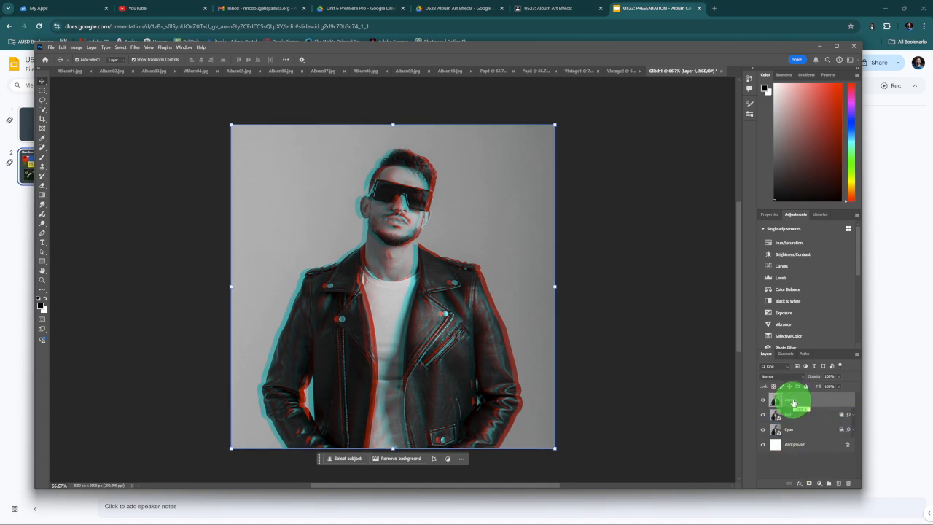
click(819, 398)
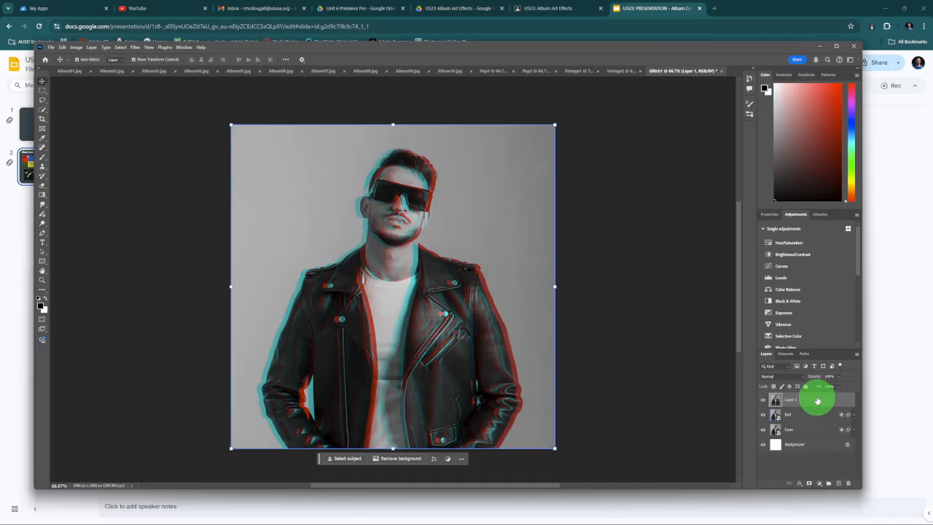
Step: Rename the merged layer above the Red layer to "Glitch" and keep it selected
double_click(791, 399)
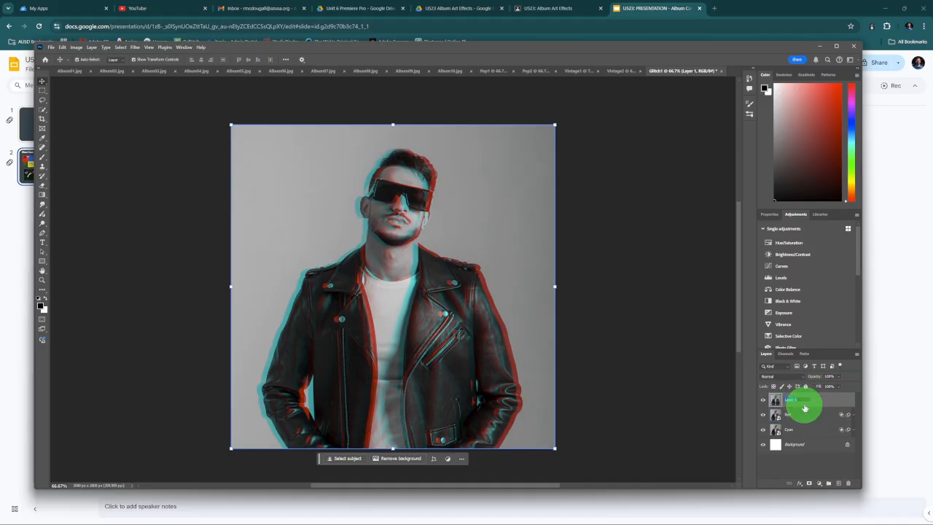
text(Glitch)
key(Return)
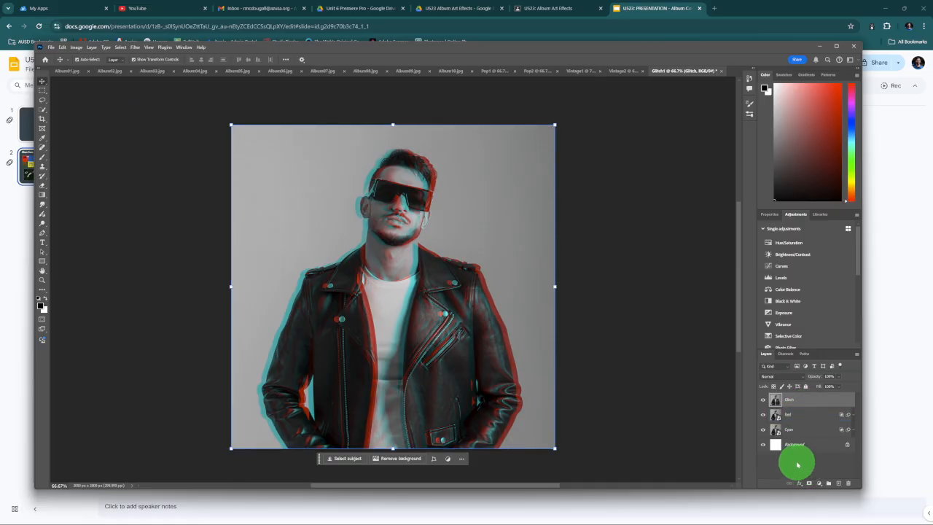
click(824, 401)
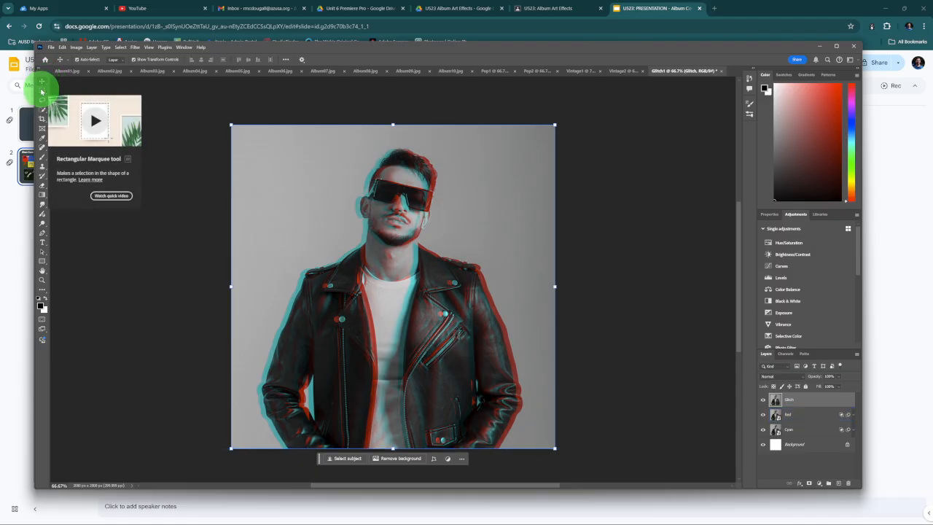
Step: Select a thin horizontal strip across the man's hair with the Rectangular Marquee, nudge it slightly left with the Move tool and deselect
click(42, 90)
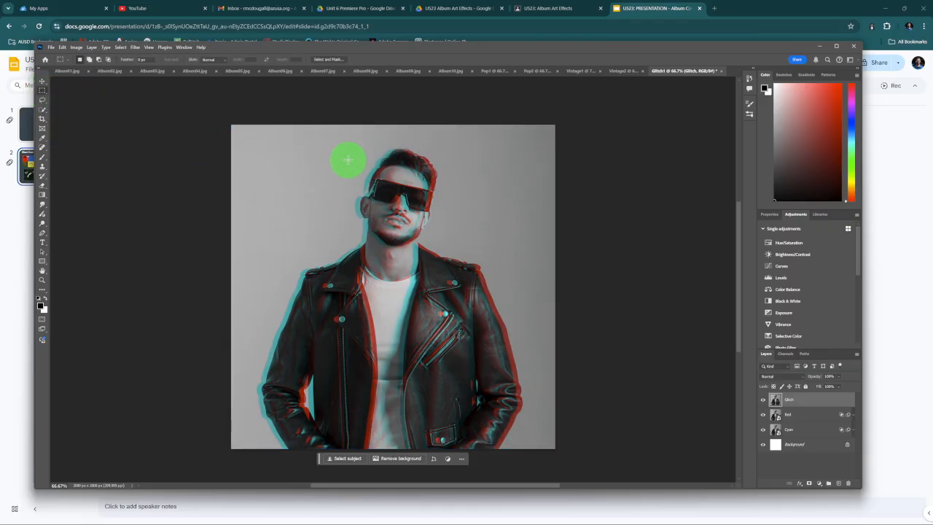
scroll(365, 157, up, 2)
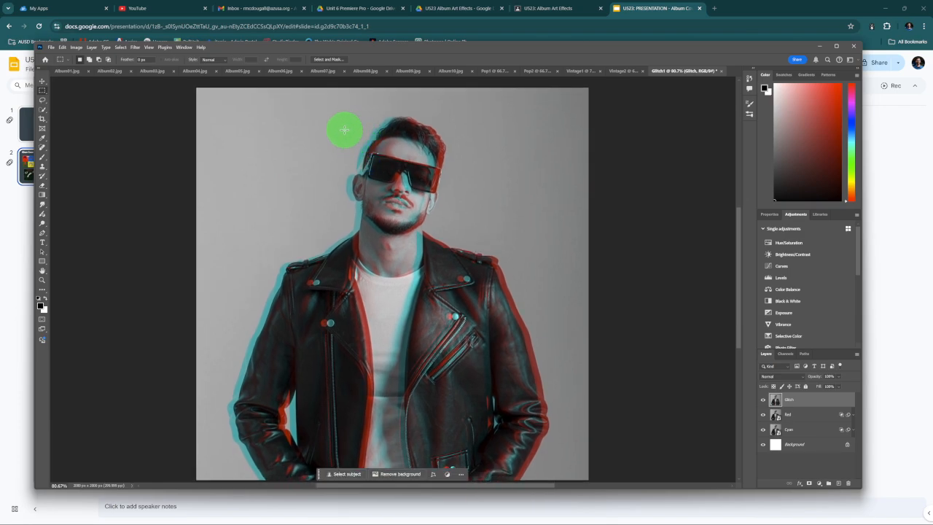
drag(344, 129, 469, 140)
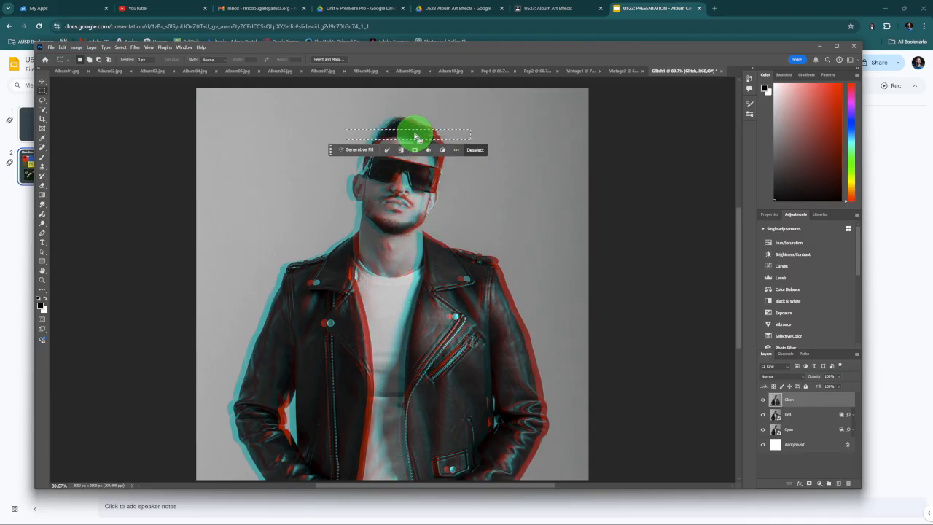
click(41, 80)
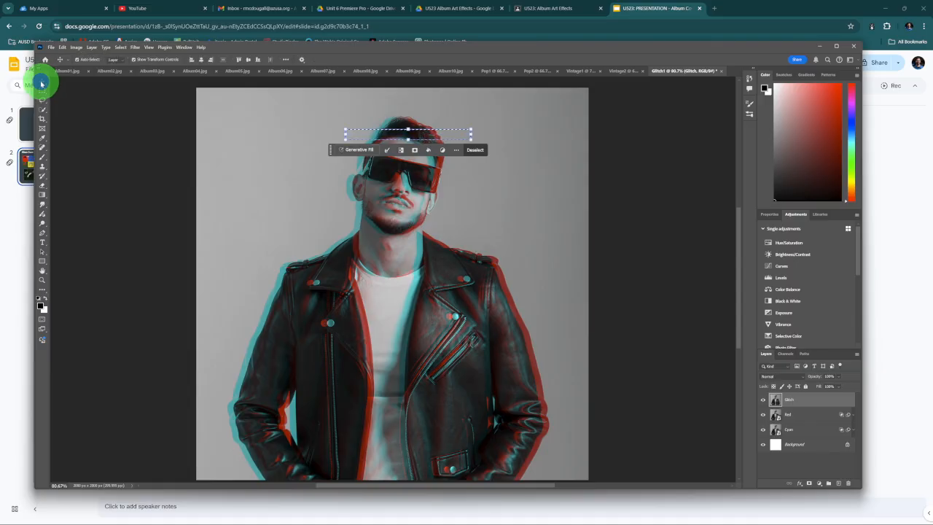
click(162, 117)
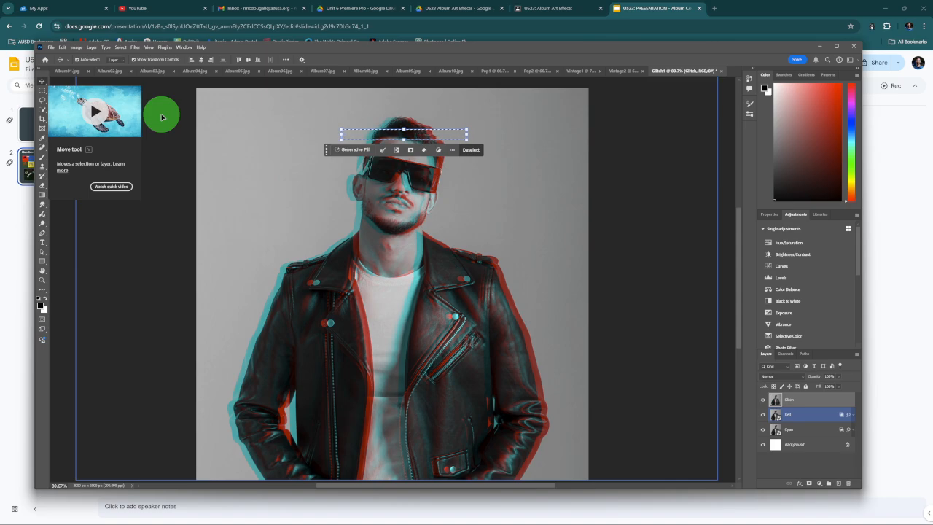
click(471, 150)
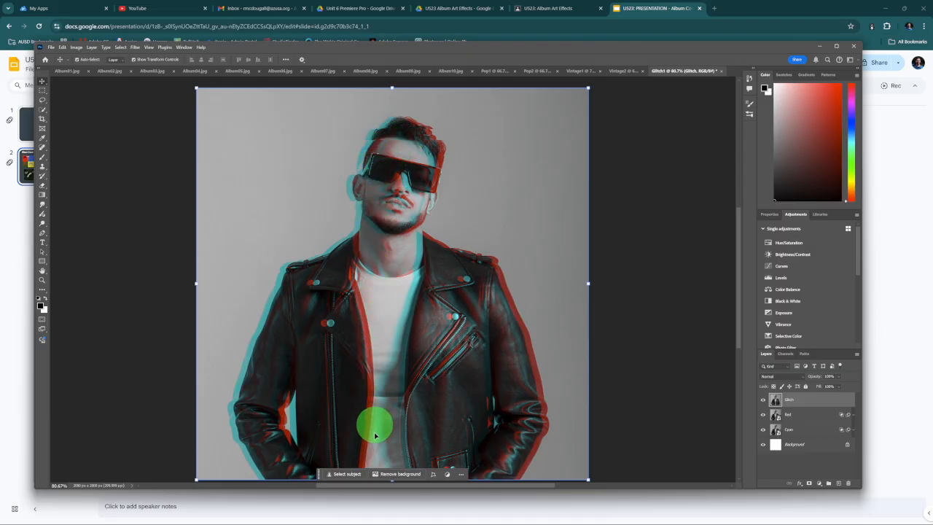
Step: Select a thin horizontal strip across the sunglasses on the Glitch layer, nudge it slightly right and deselect
click(42, 89)
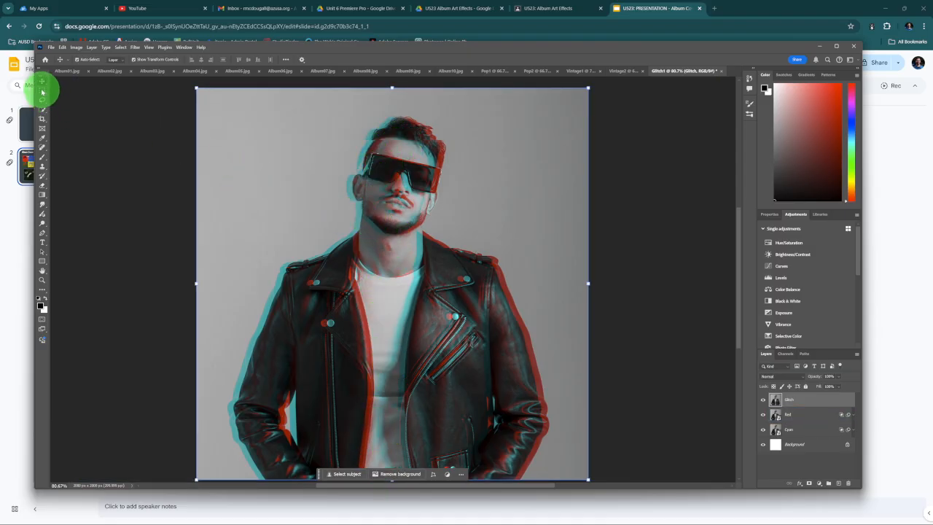
click(328, 169)
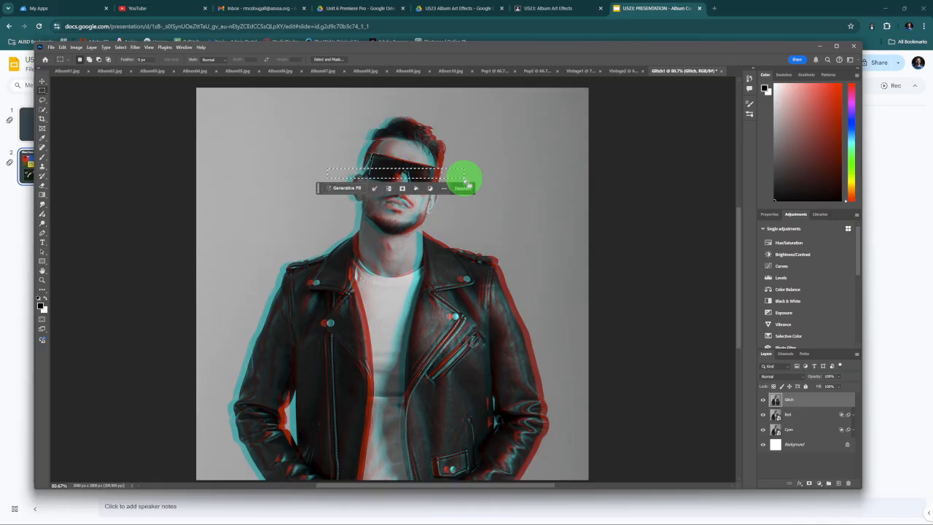
click(42, 80)
click(151, 161)
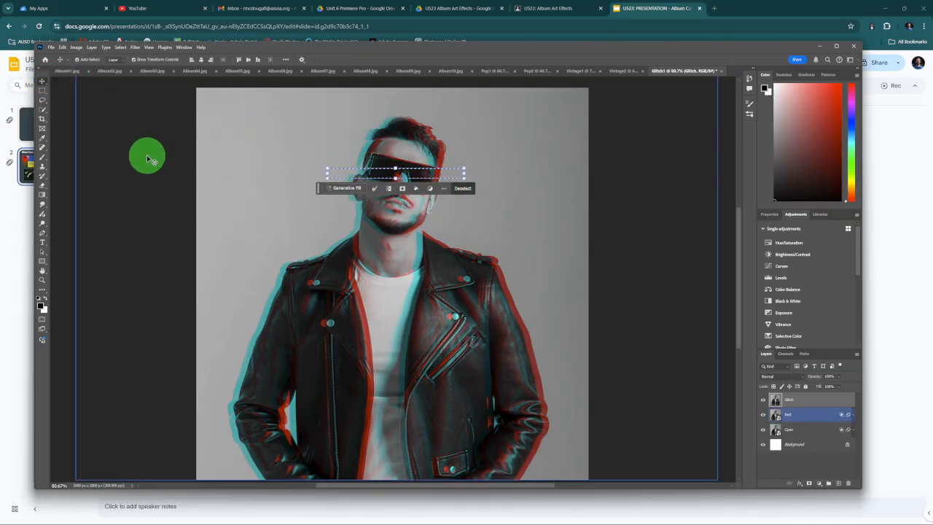
click(349, 151)
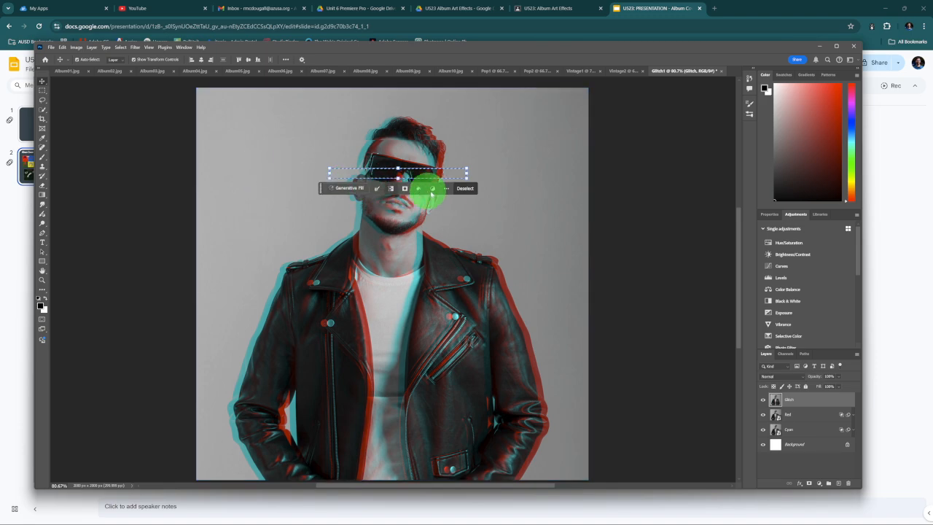
click(464, 189)
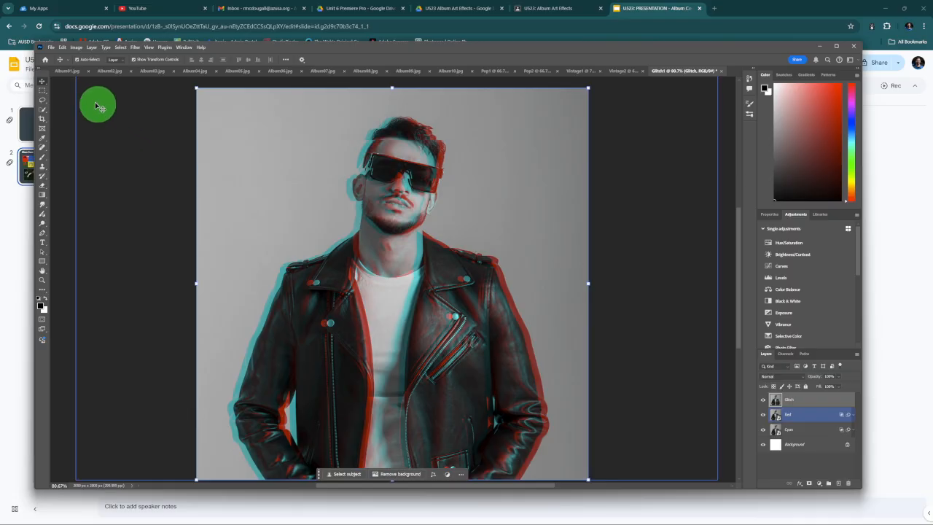
click(58, 89)
mouse_move(44, 91)
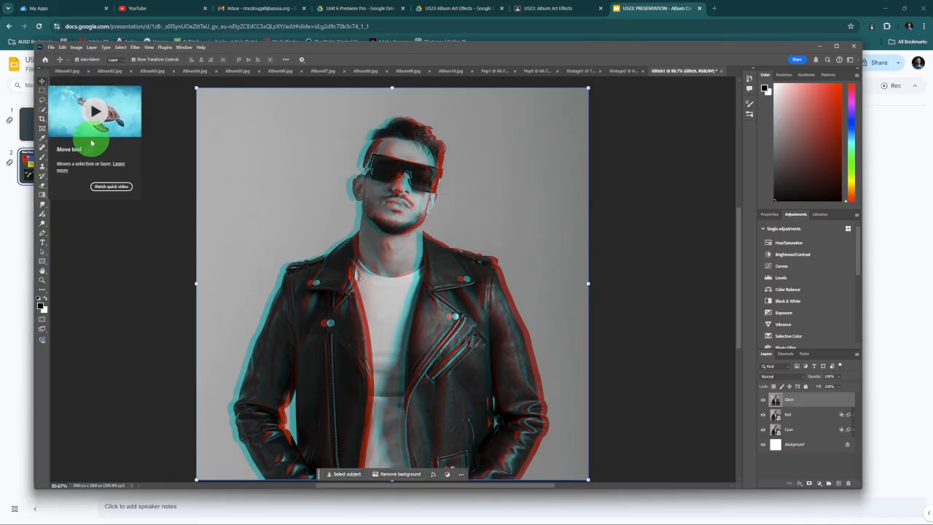
click(145, 139)
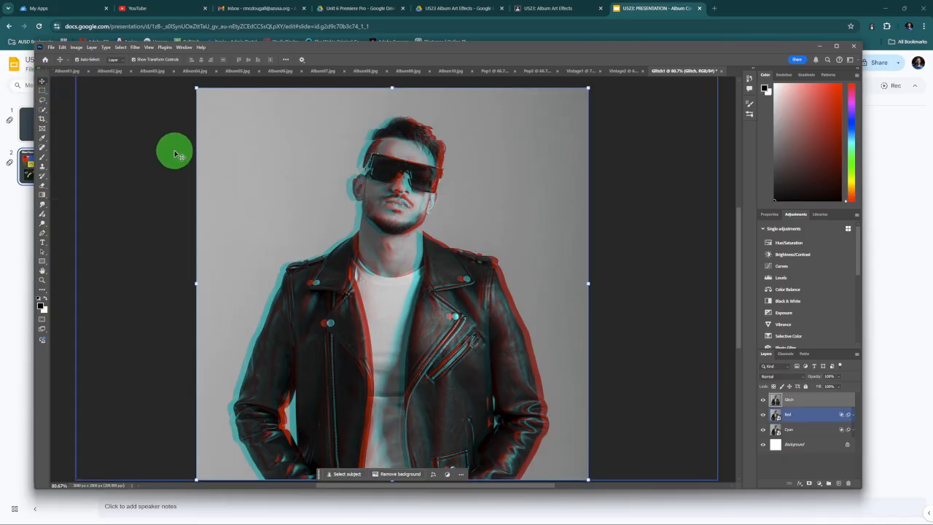
click(44, 90)
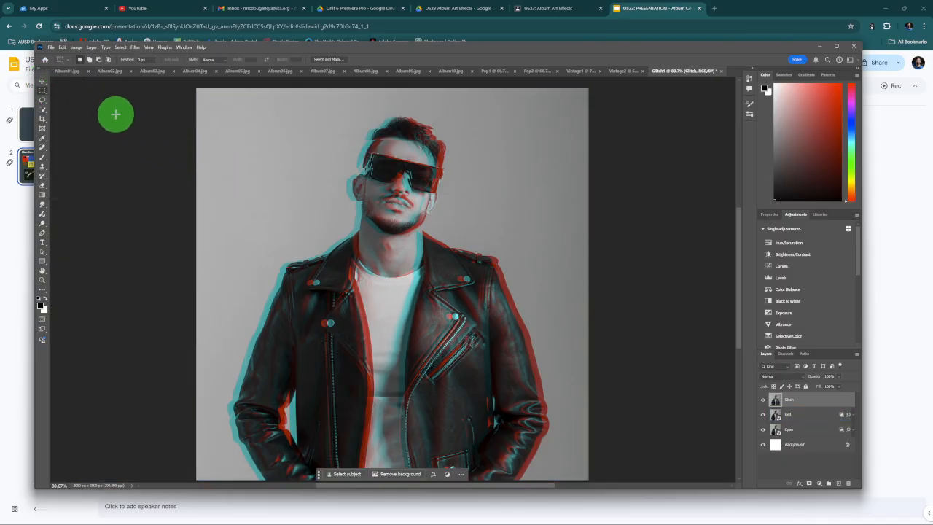
key(v)
key(m)
key(v)
Step: Select a thin horizontal strip across the mouth and chin on the Glitch layer, nudge it to the left and deselect
key(m)
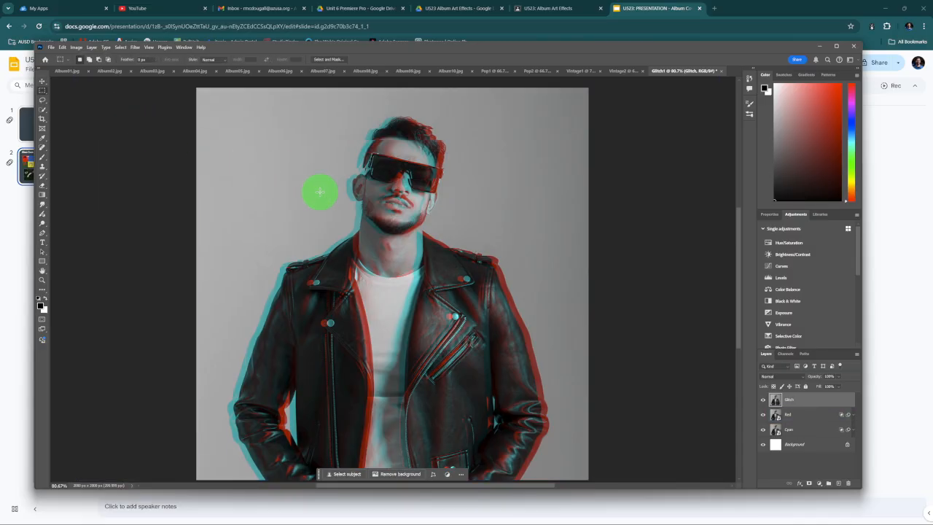
drag(333, 208, 447, 220)
key(v)
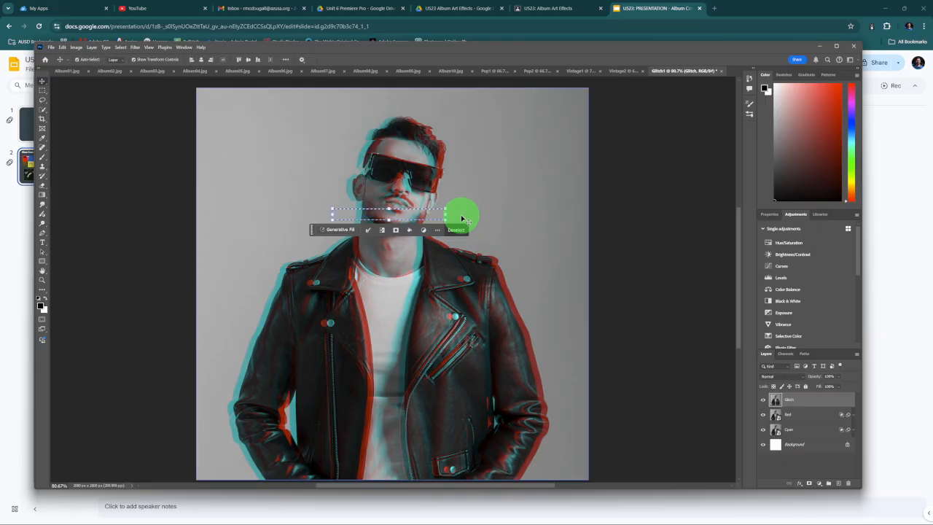
key(Left)
key(Left)
key(Left)
key(Left)
key(Left)
click(451, 229)
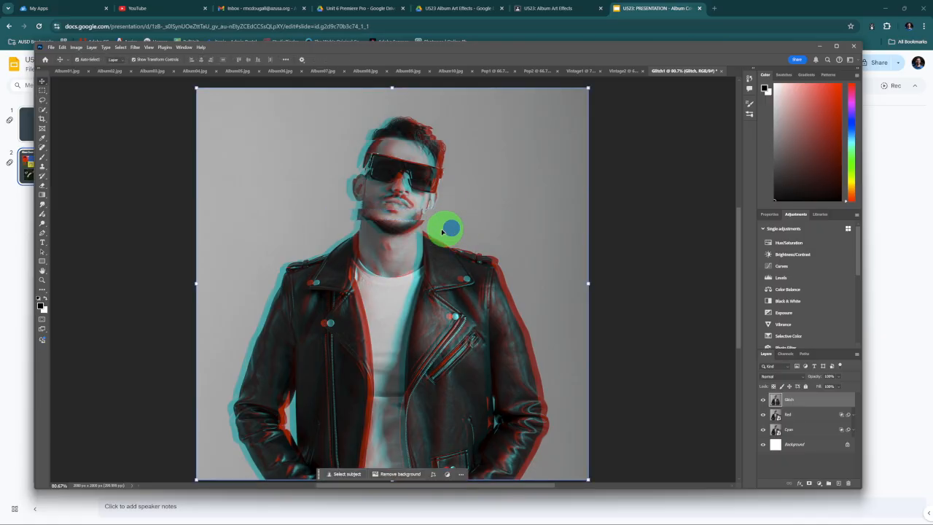
Step: Select a strip about 1380 px wide across the shoulders and shirt collar, nudge it slightly right and deselect
key(m)
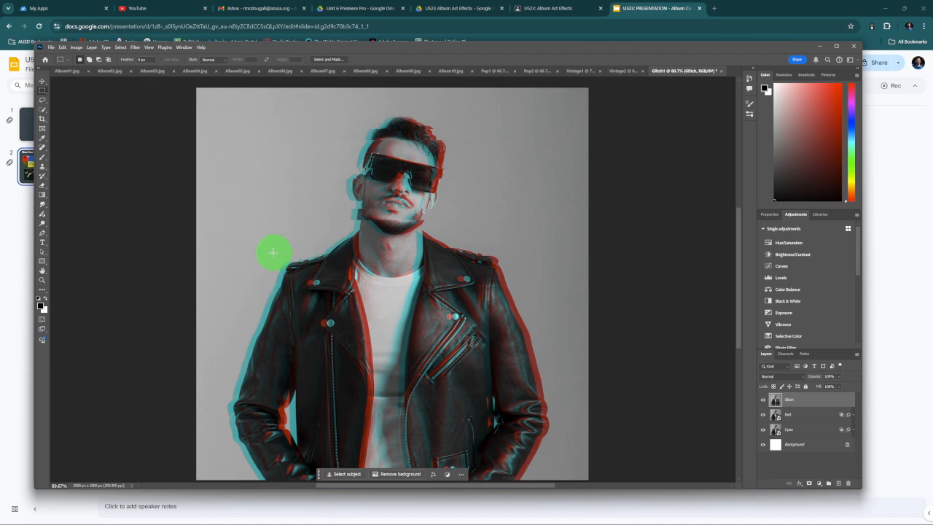
drag(255, 260, 524, 274)
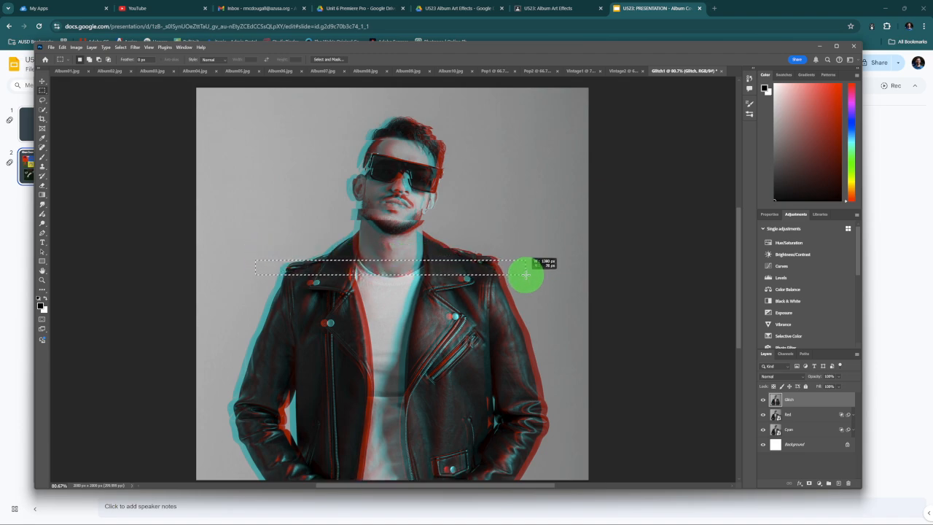
key(v)
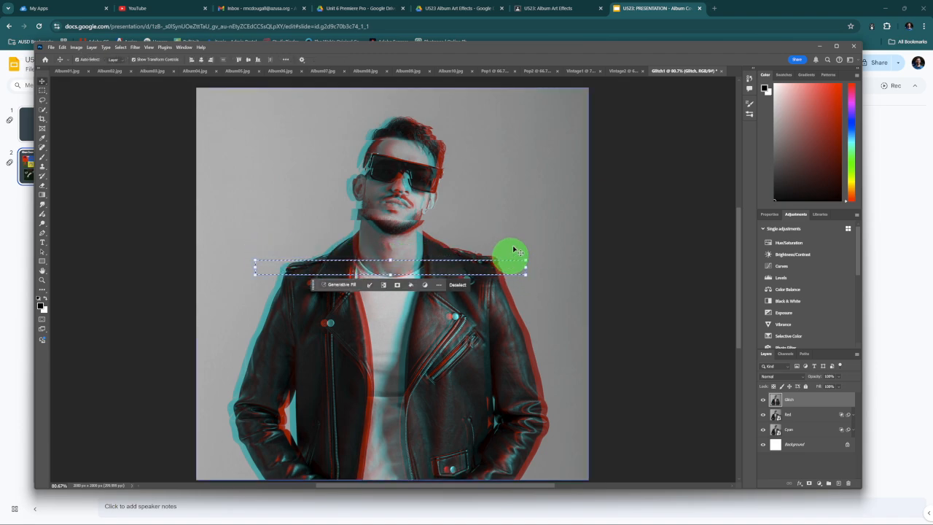
key(Right)
key(Right)
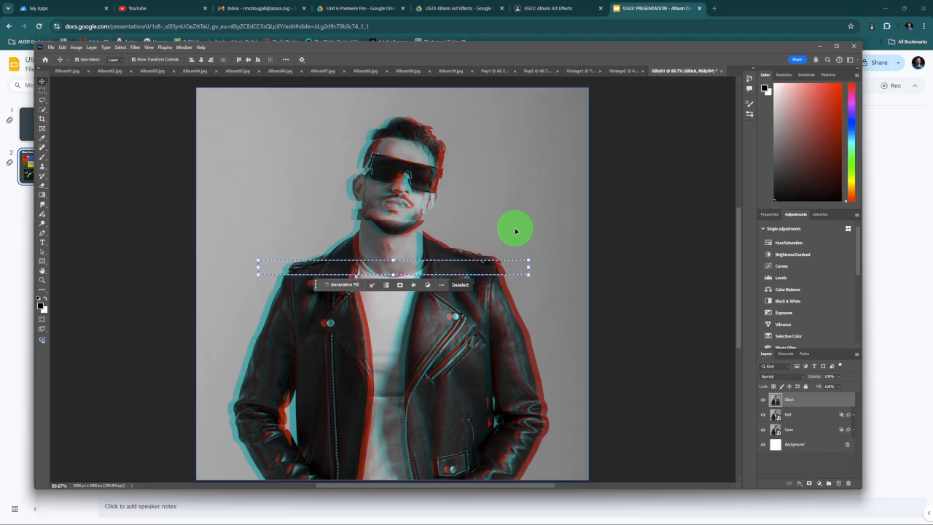
key(ctrl+d)
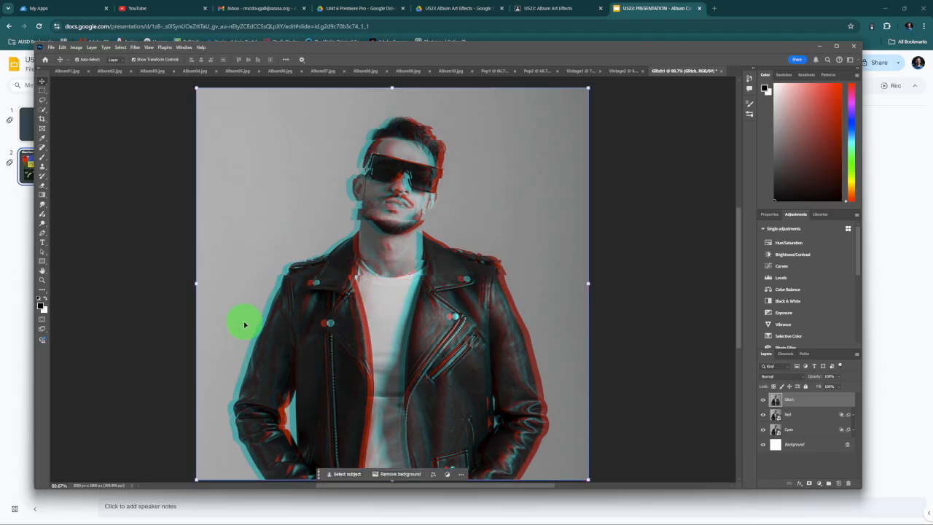
Step: Select a thin strip across the chest and jacket just below the lapel studs, shift it noticeably left and deselect
key(m)
drag(227, 321, 541, 333)
key(v)
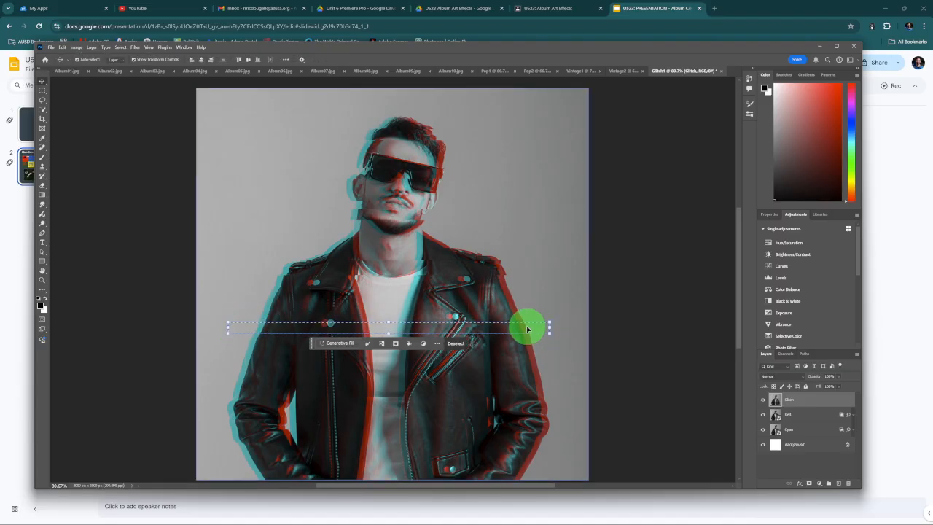
key(shift+Left)
key(shift+Left)
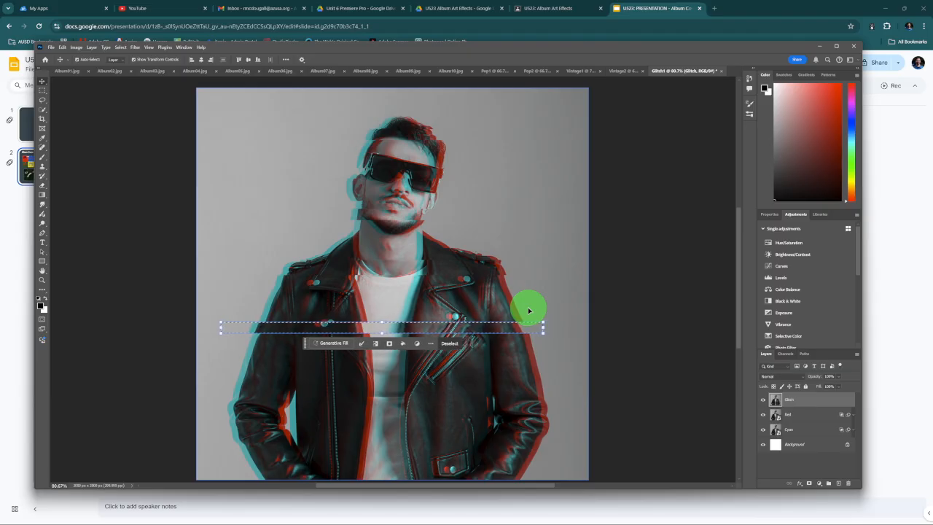
key(ctrl+d)
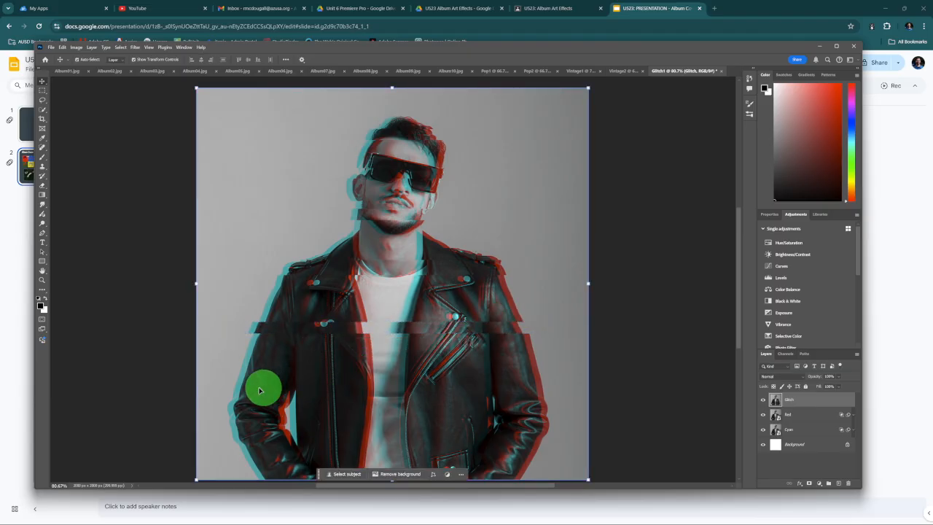
Step: Select a taller strip across the jacket just above the elbows, nudge it slightly right and deselect
key(m)
drag(226, 359, 560, 380)
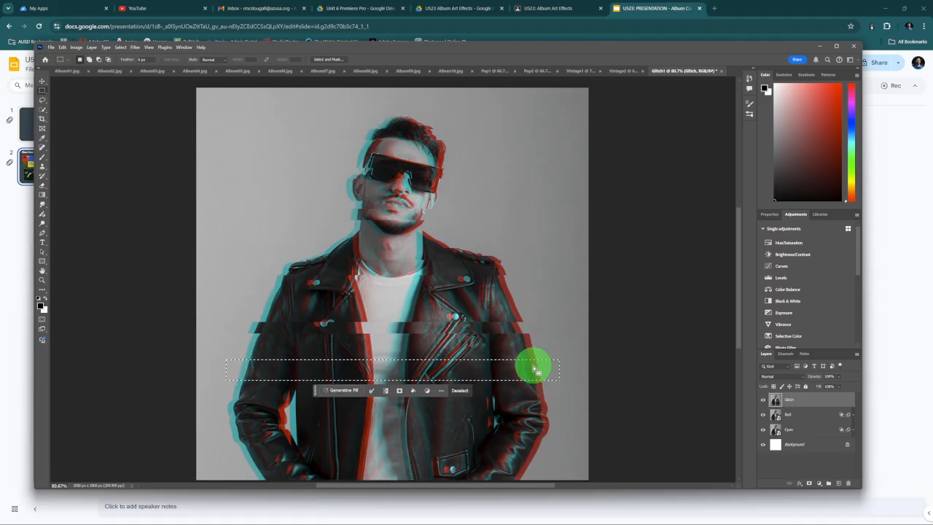
key(v)
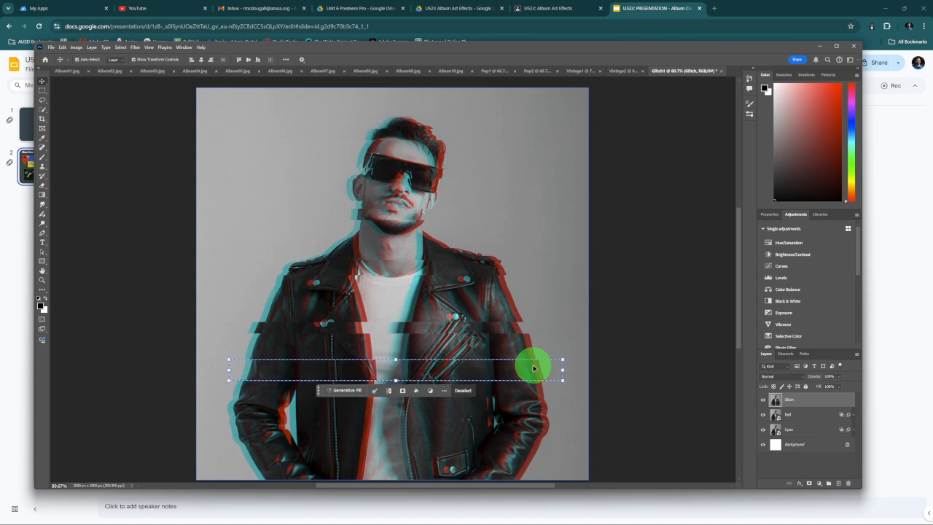
key(ctrl+d)
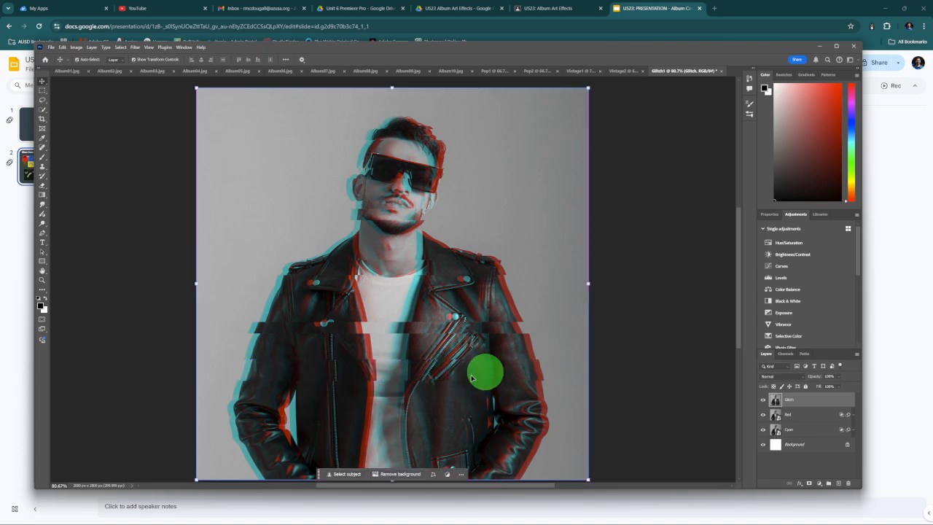
Step: Select a thin strip across the forearms and lower jacket, shift it to the left, and clear both the selection and the active layer
key(m)
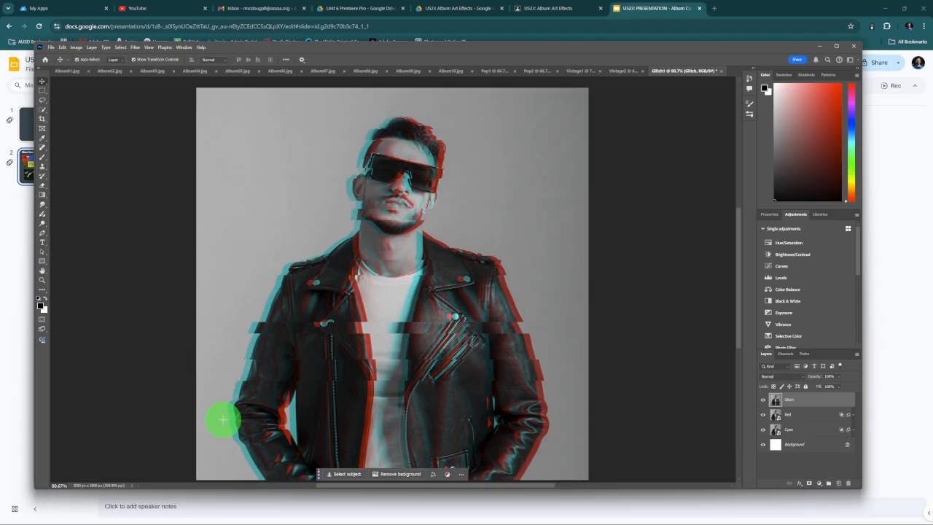
drag(219, 434, 548, 443)
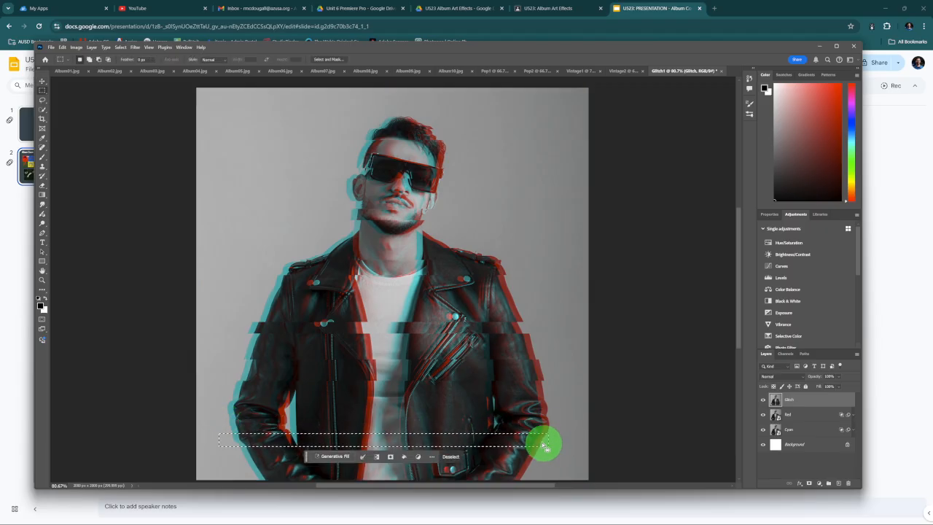
key(v)
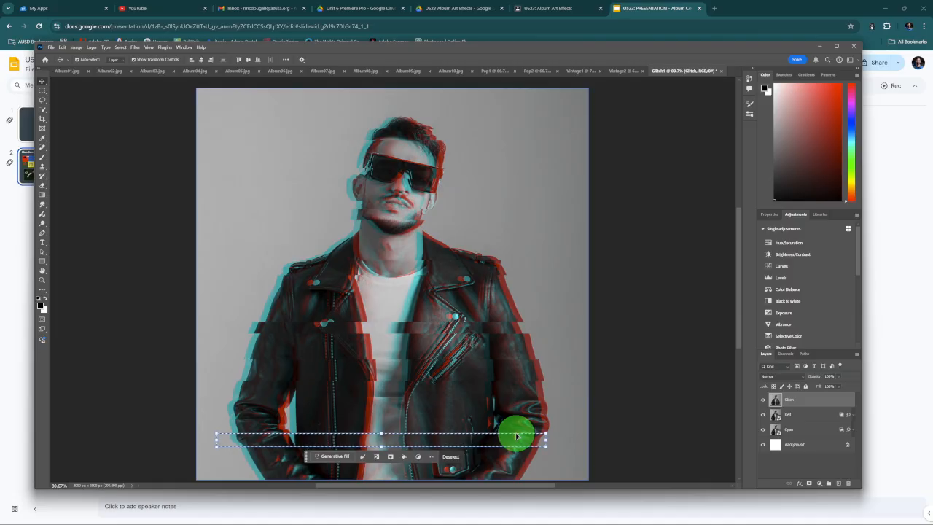
drag(516, 435, 503, 431)
click(445, 456)
click(824, 459)
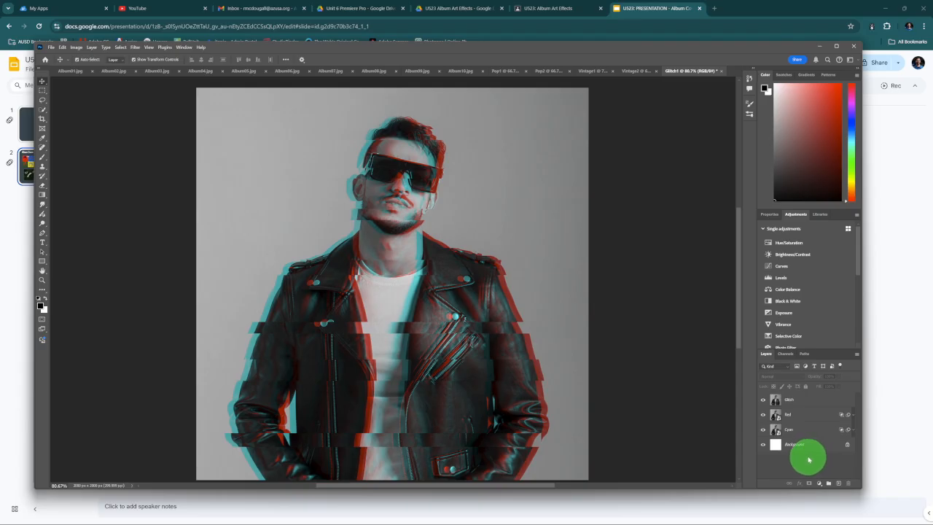
Step: Toggle the visibility of the Glitch, Red and Cyan layers to compare their effects, leaving all three visible and no layer active
click(764, 402)
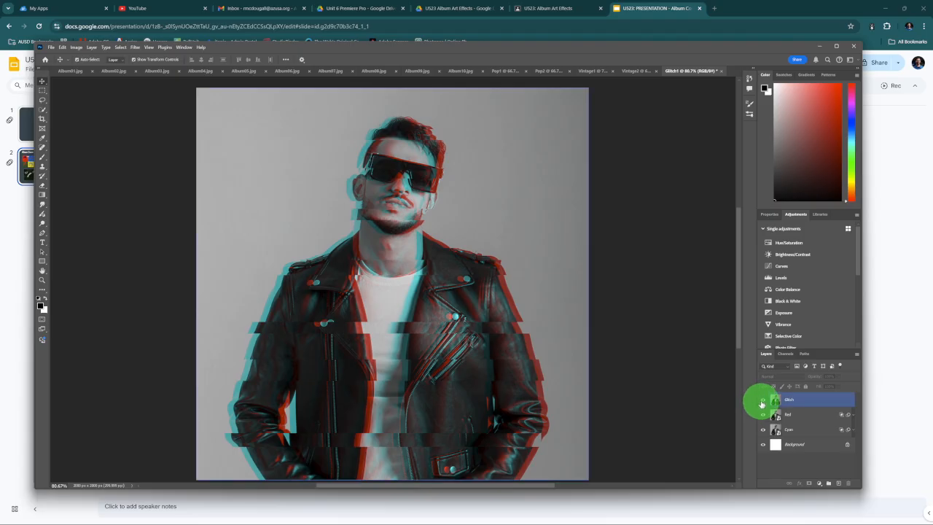
click(763, 401)
click(762, 403)
click(763, 402)
click(762, 402)
click(763, 403)
click(763, 414)
click(763, 430)
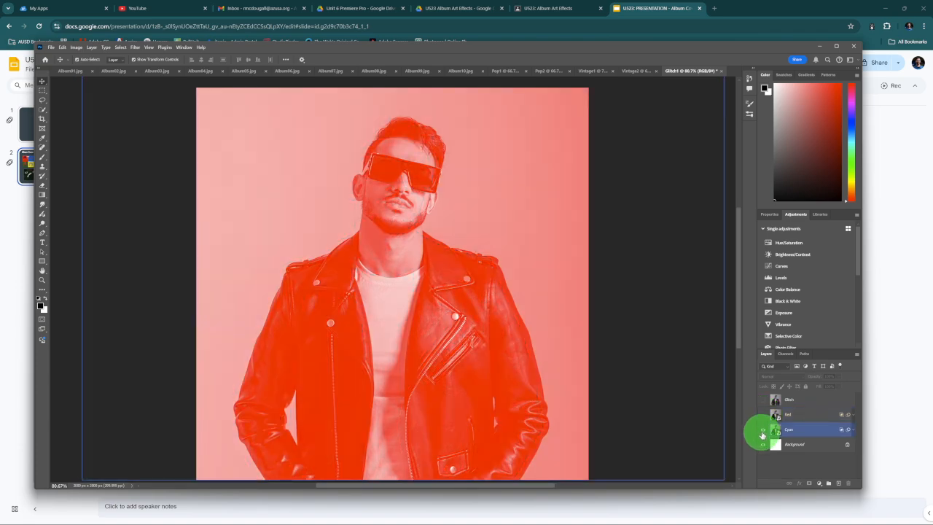
click(762, 434)
click(762, 432)
click(763, 417)
click(762, 403)
click(774, 466)
click(698, 357)
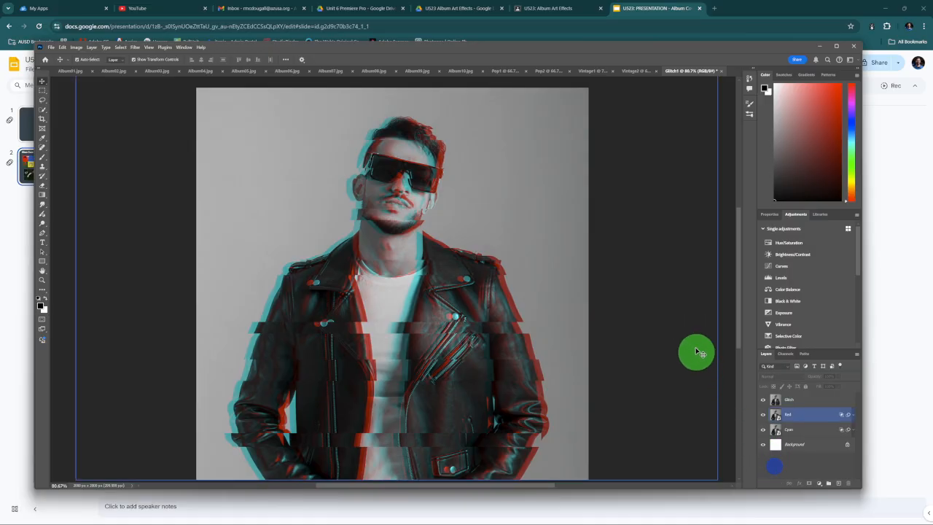
click(466, 226)
click(178, 88)
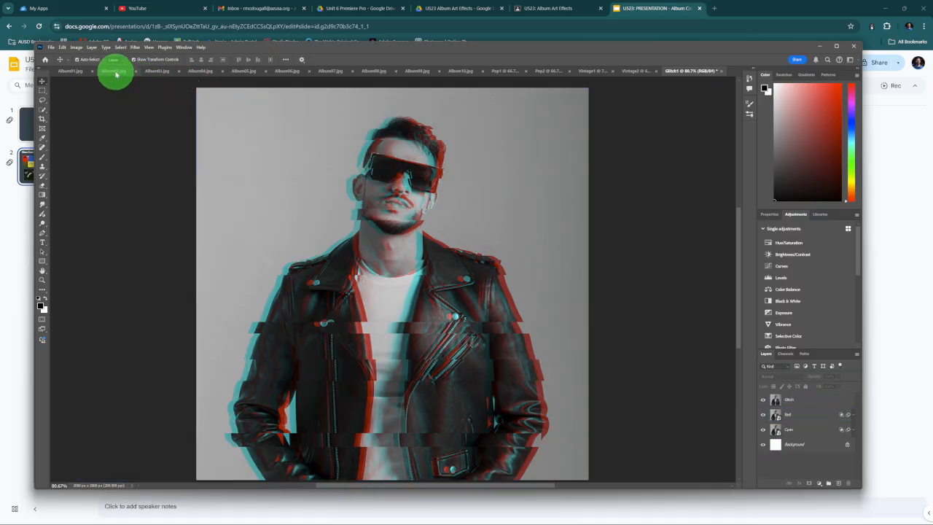
Step: Create a new 2000 x 2000 pixel RGB document named Glitch2 with a white background
click(51, 49)
click(58, 58)
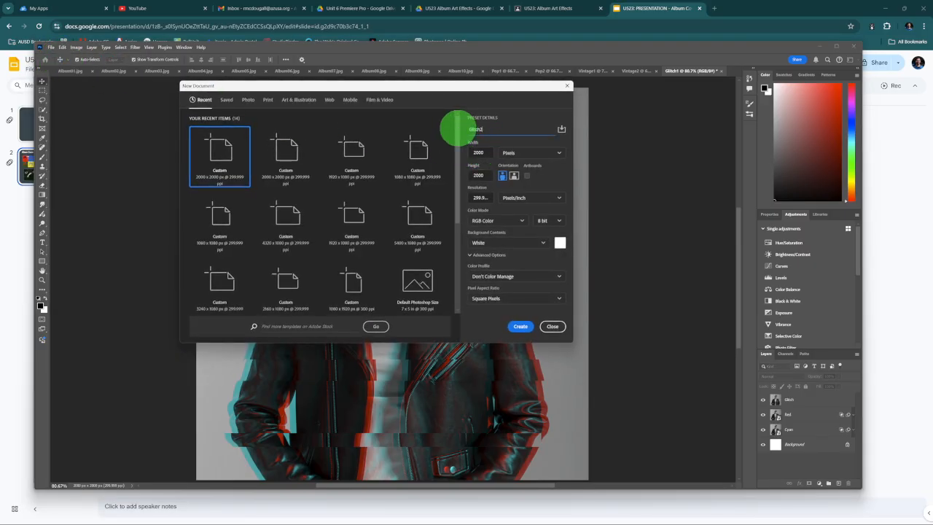
click(520, 327)
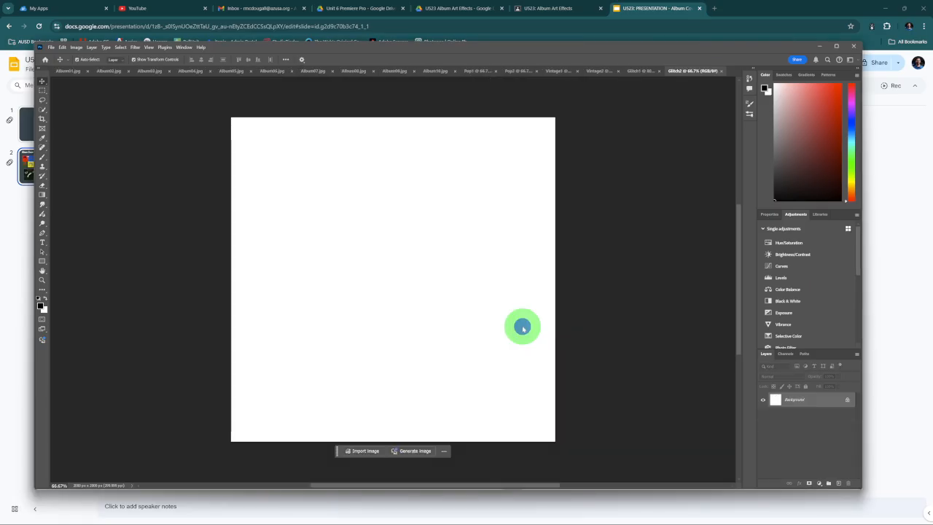
Step: Choose the basketball player photo from Album05.jpg and place a copy of it, centred, on the Glitch2 canvas
click(312, 72)
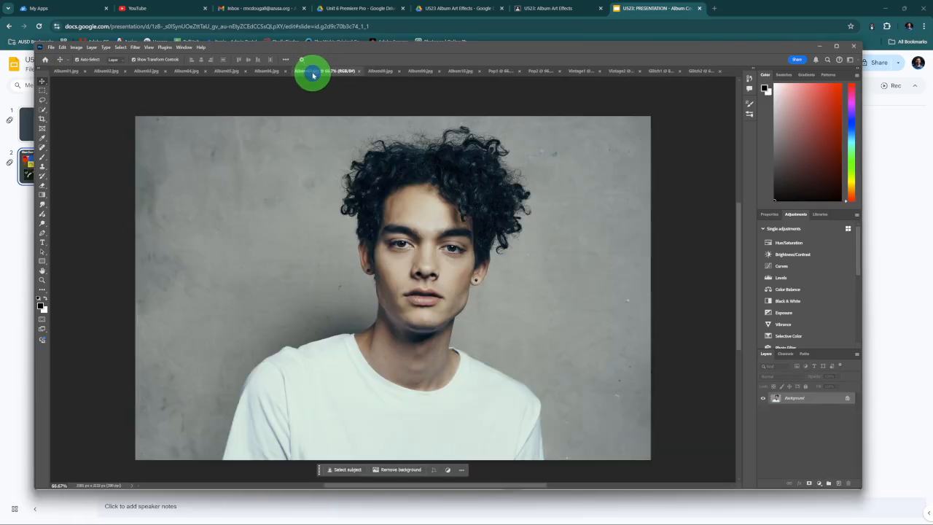
click(375, 71)
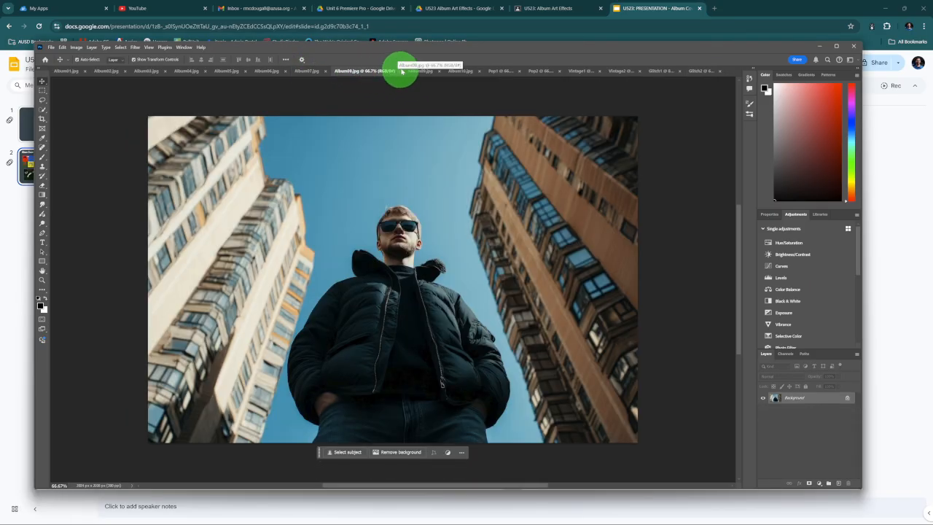
click(413, 71)
click(460, 72)
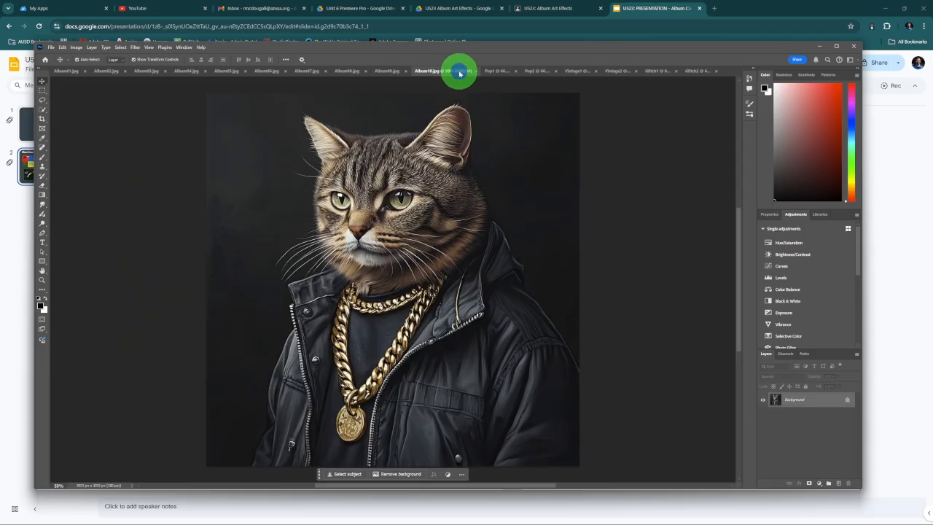
click(227, 72)
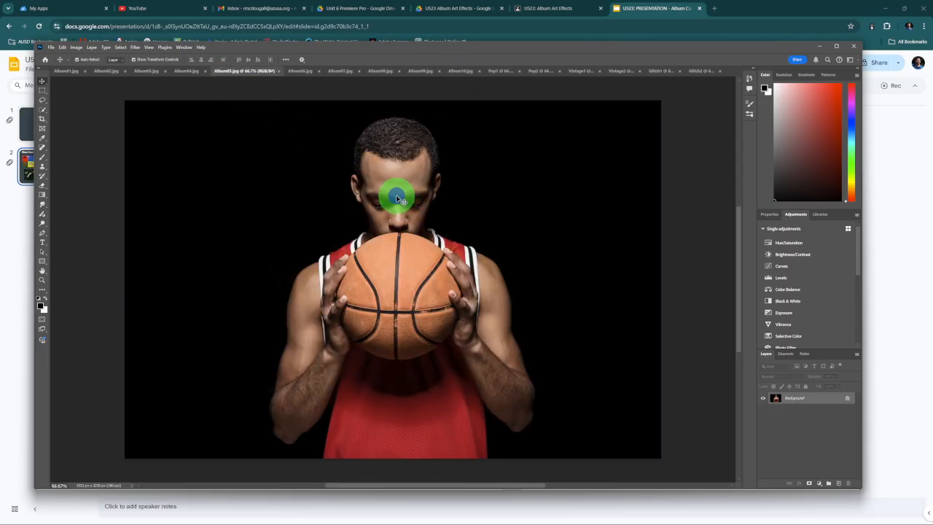
click(661, 71)
click(693, 70)
drag(495, 211, 417, 264)
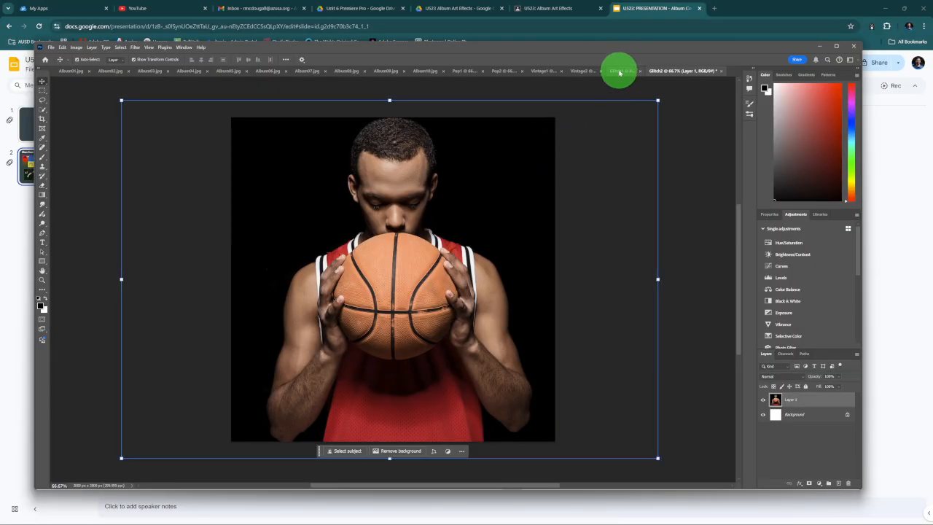
Step: Look through the exercise photos Album06.jpg to Album10.jpg as candidates for practising the effects
click(309, 72)
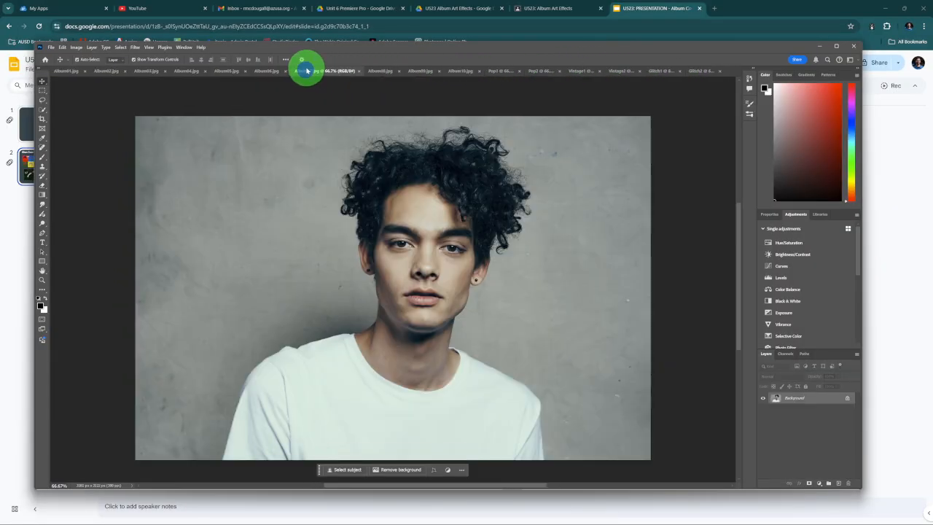
click(371, 70)
click(420, 71)
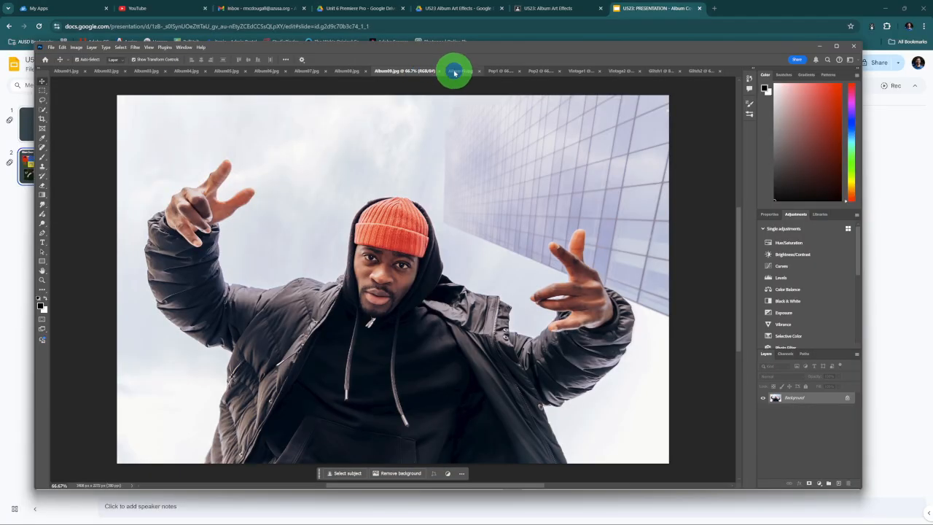
click(452, 70)
click(341, 70)
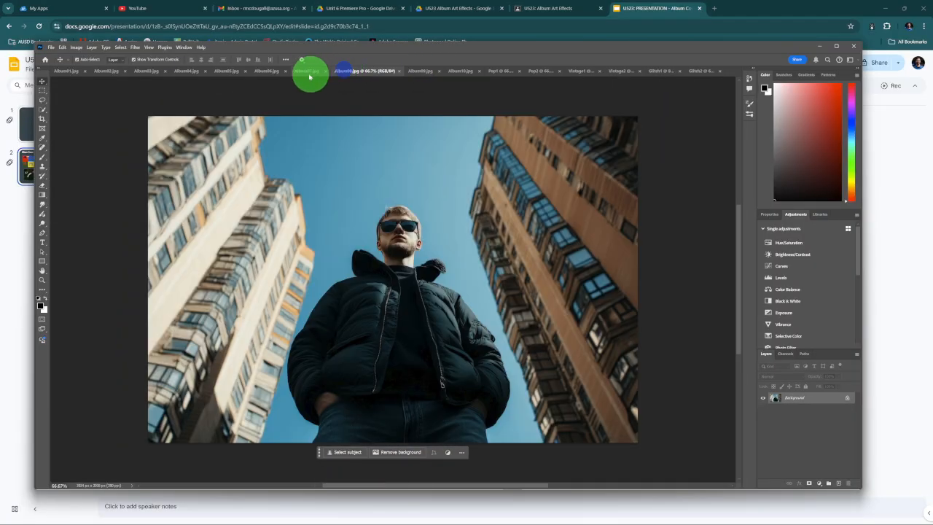
click(303, 72)
click(264, 70)
click(328, 70)
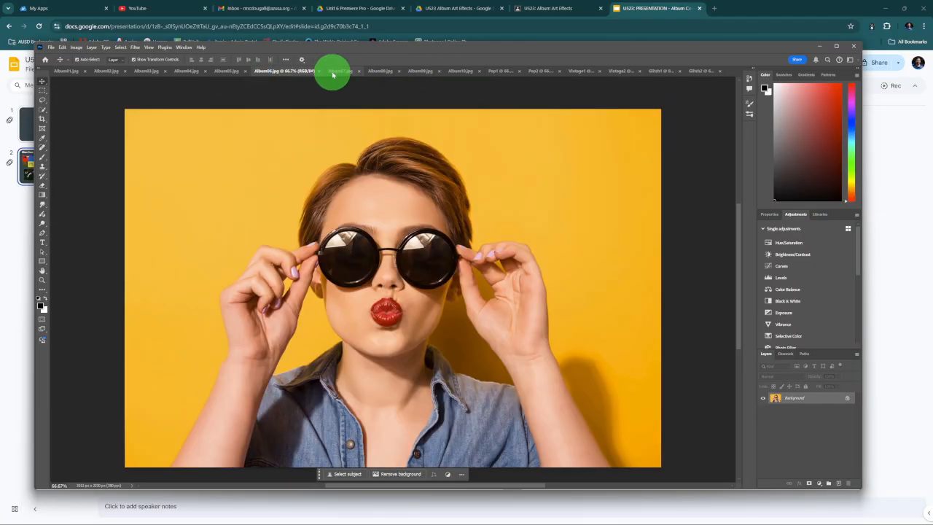
click(377, 71)
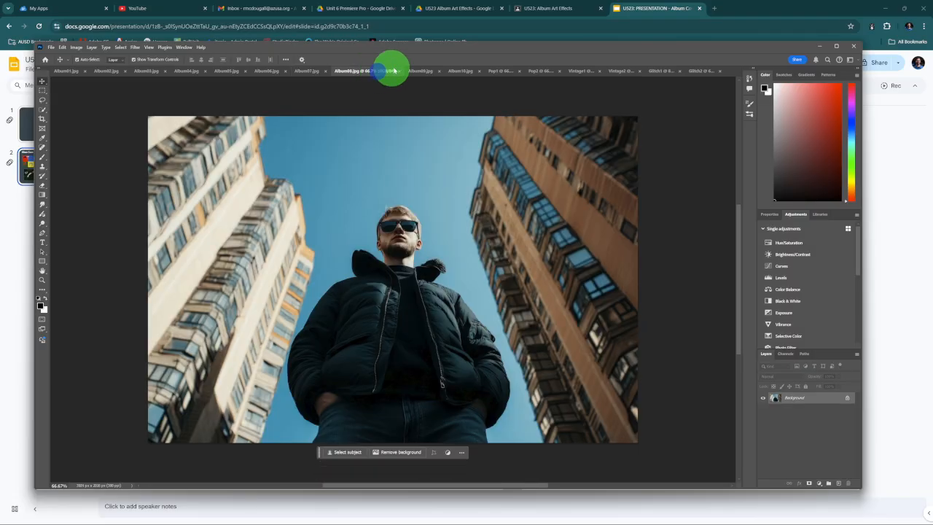
click(414, 72)
click(345, 70)
click(305, 71)
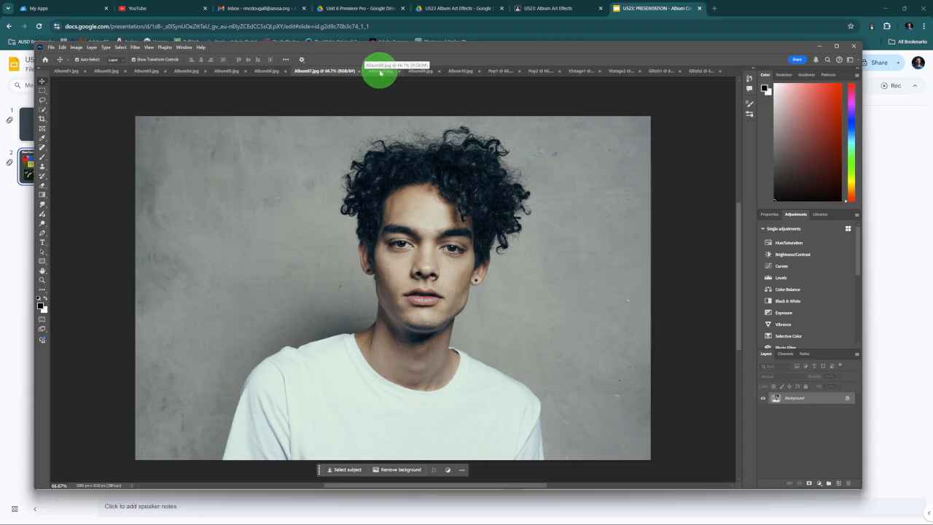
Step: Examine the Vintage2 document and the glitch effect with shifted strips in Glitch1
click(618, 71)
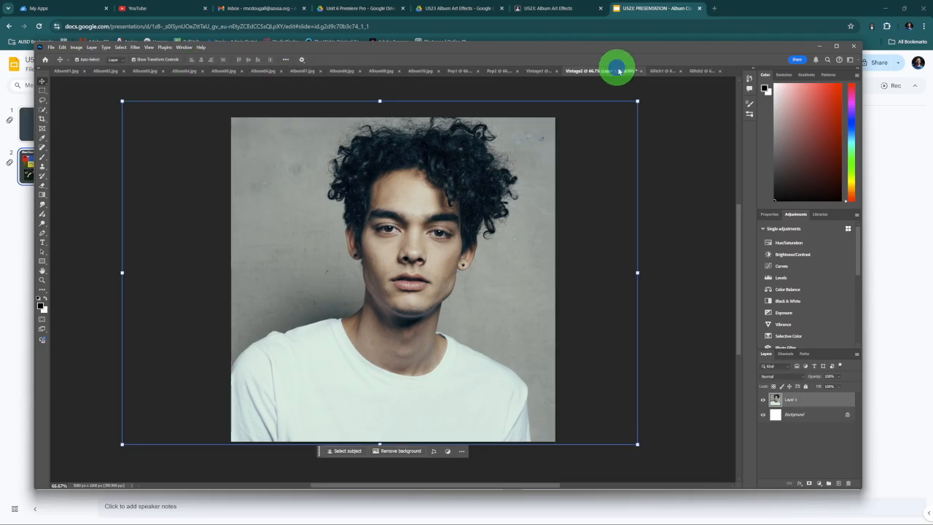
click(658, 71)
click(674, 257)
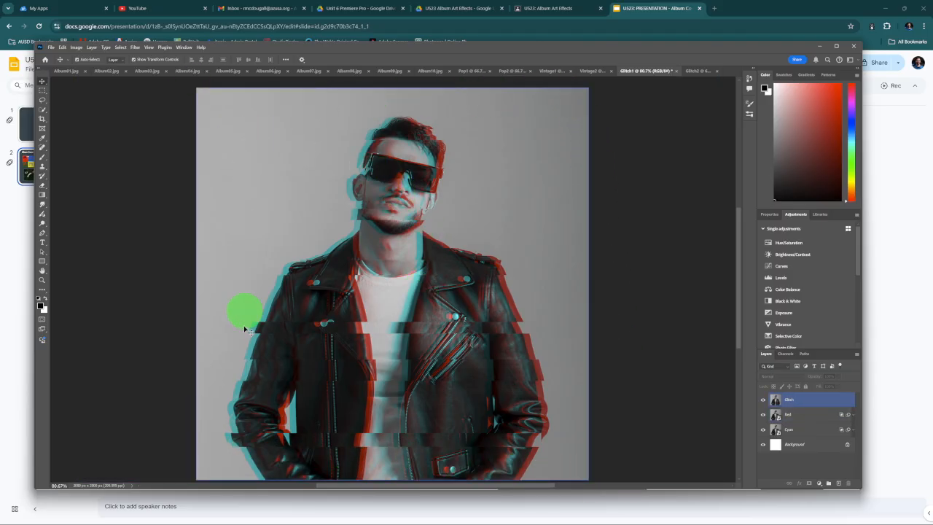
click(648, 429)
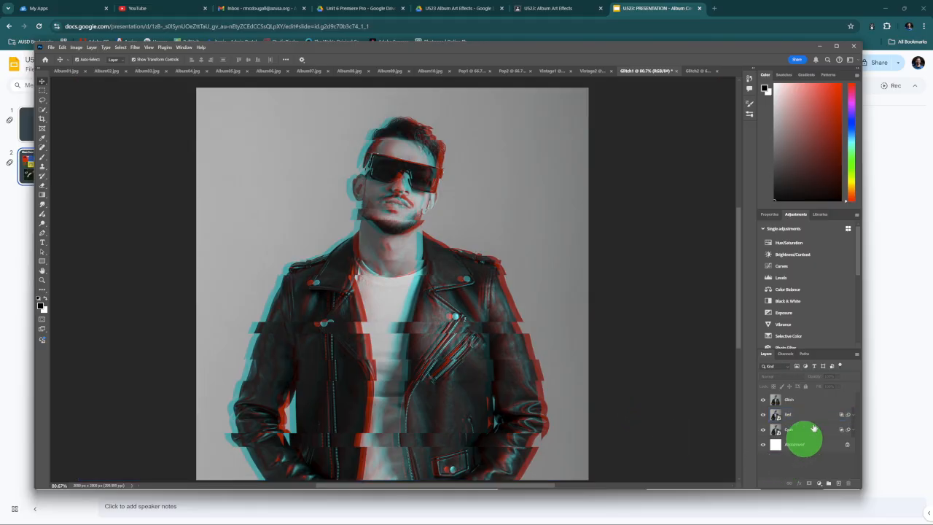
Step: Switch to the browser and show the U523: Album Art Effects assignment instructions in Google Classroom
click(903, 296)
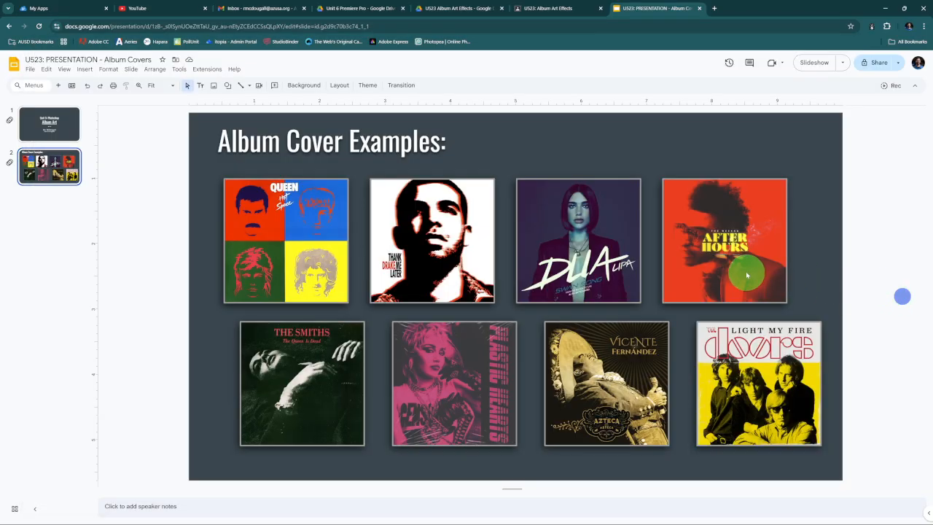
click(531, 9)
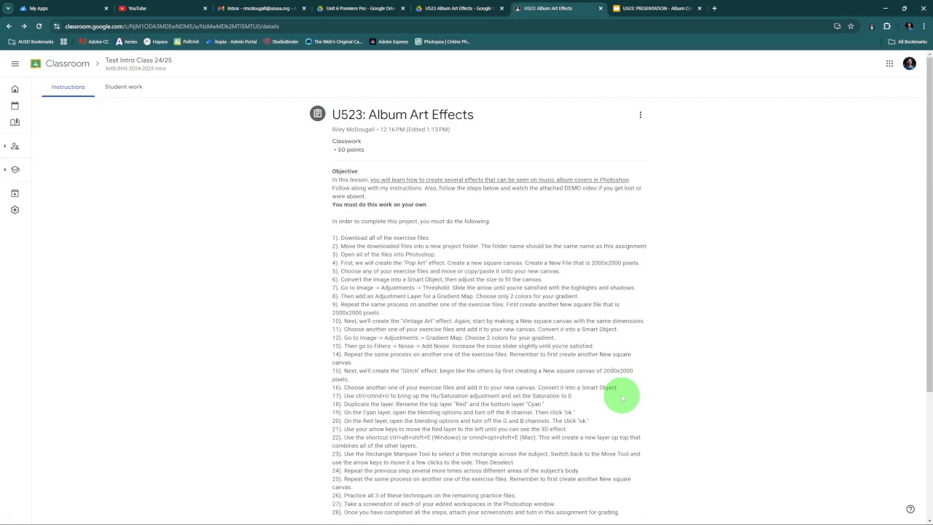
mouse_move(609, 521)
click(674, 516)
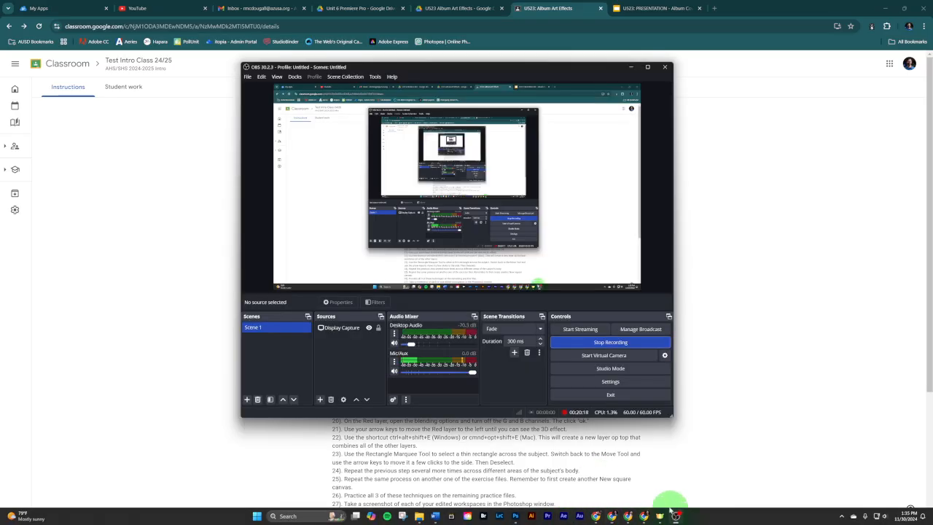